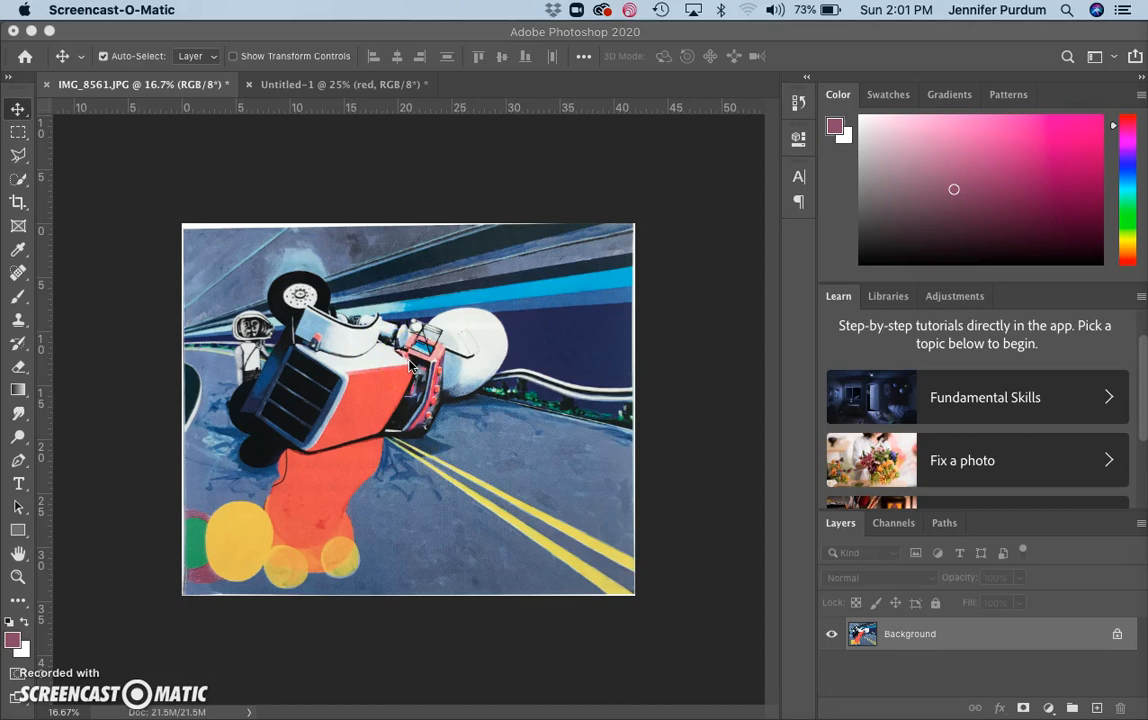
Select the blue-grey road and roadside tones with Color Range at Fuzziness 124
{"action": "left_click", "coordinate": [398, 33]}
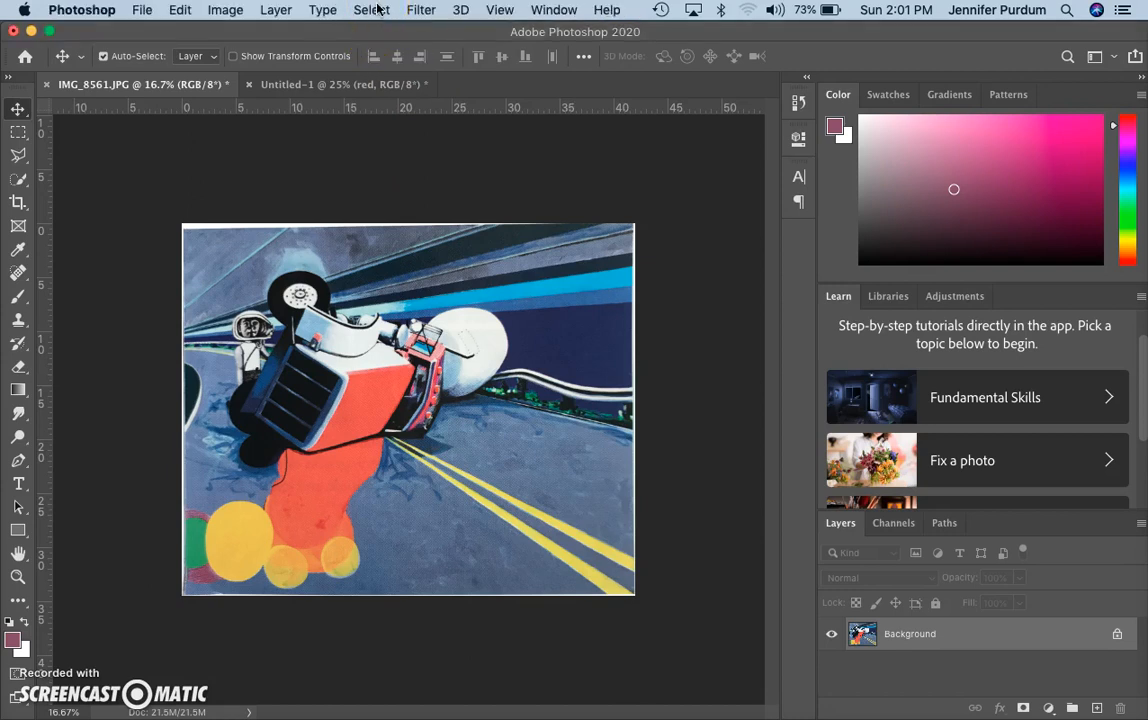
{"action": "left_click", "coordinate": [376, 10]}
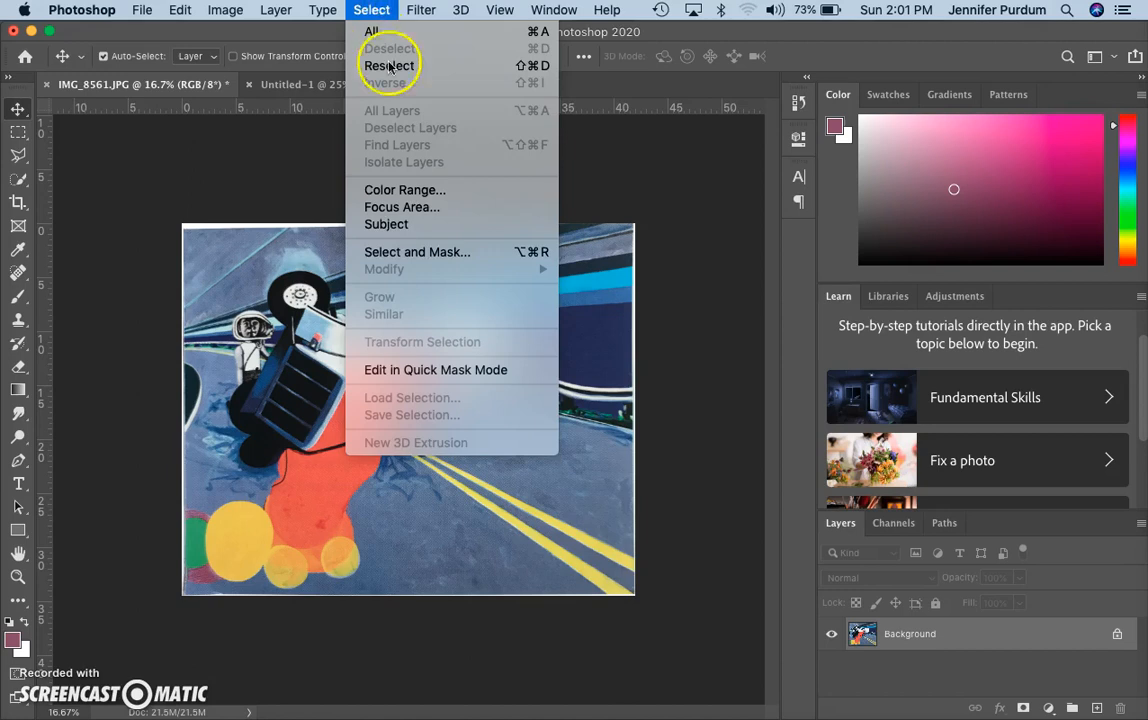
{"action": "left_click", "coordinate": [398, 190]}
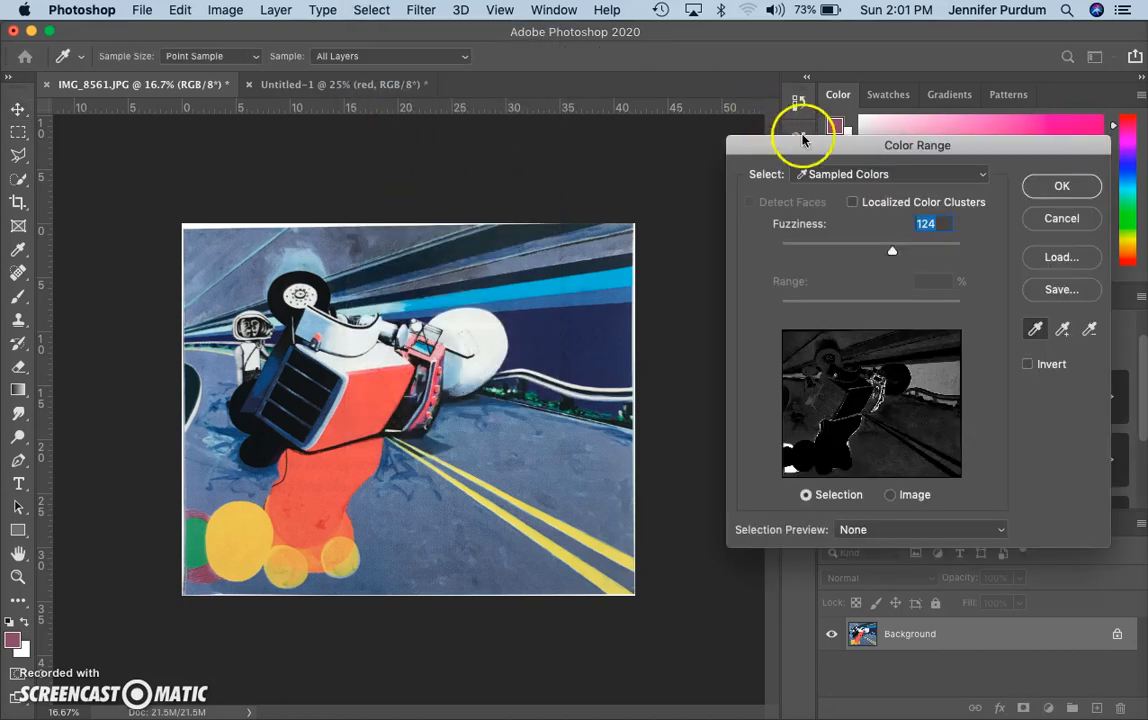
{"action": "left_click_drag", "start_coordinate": [802, 140], "coordinate": [764, 133]}
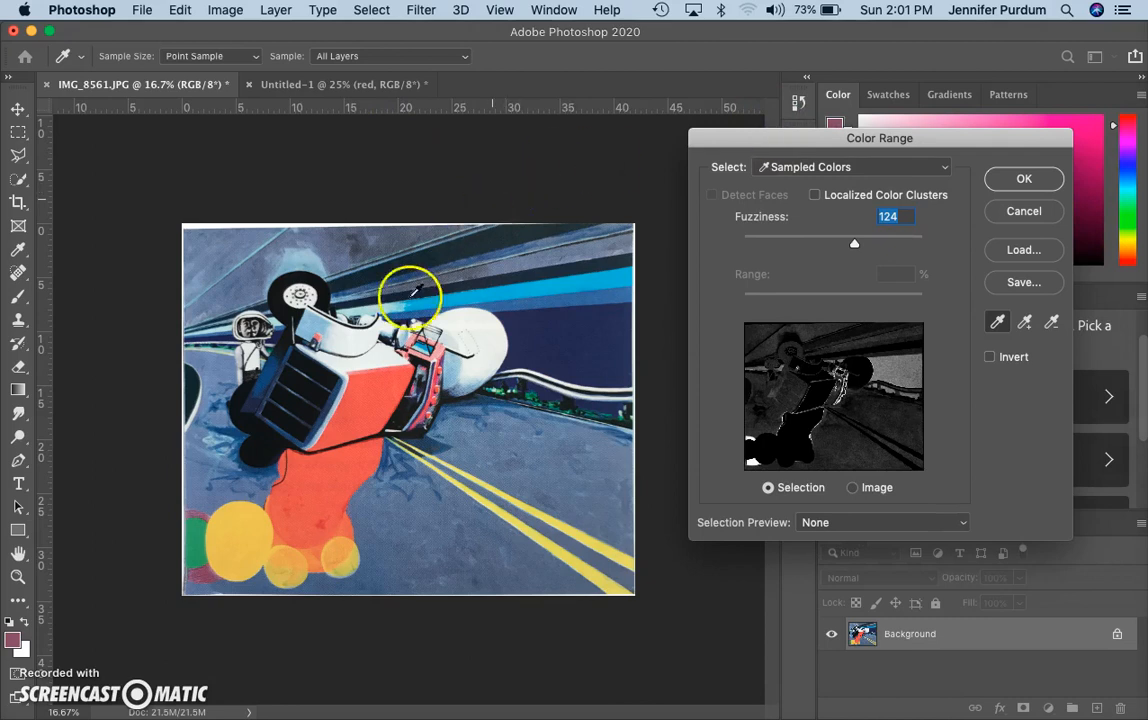
{"action": "left_click", "coordinate": [579, 440]}
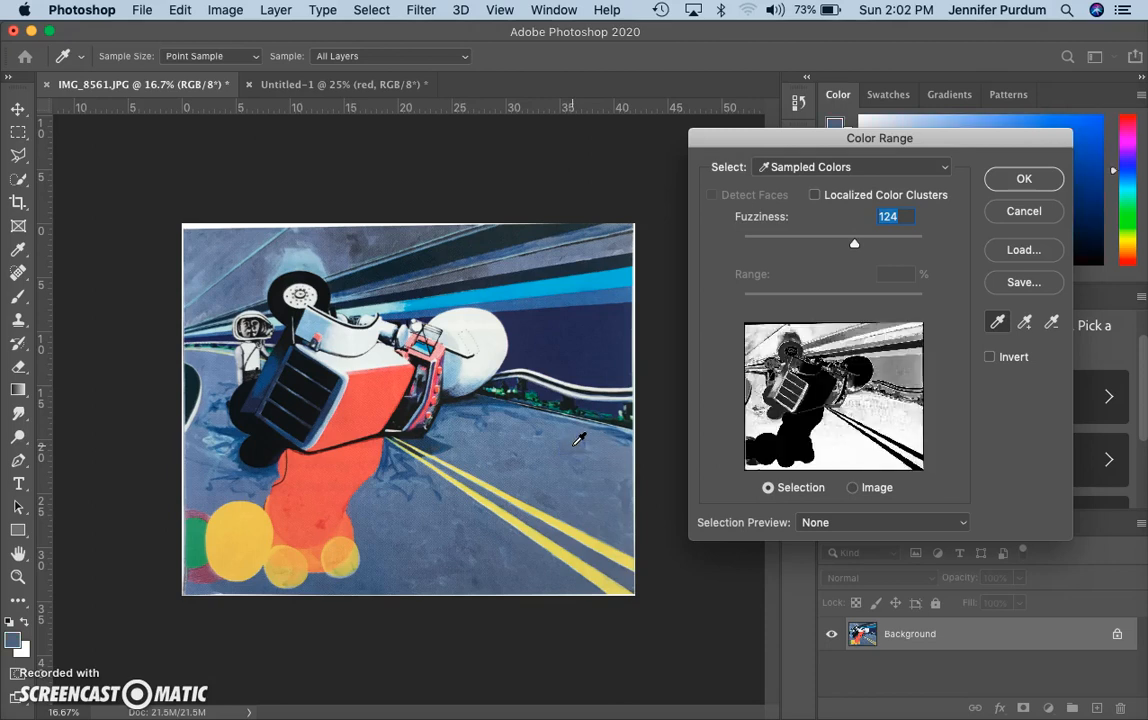
{"action": "left_click_drag", "start_coordinate": [579, 440], "coordinate": [377, 573]}
{"action": "left_click_drag", "start_coordinate": [370, 417], "coordinate": [218, 370]}
{"action": "left_click", "coordinate": [218, 370]}
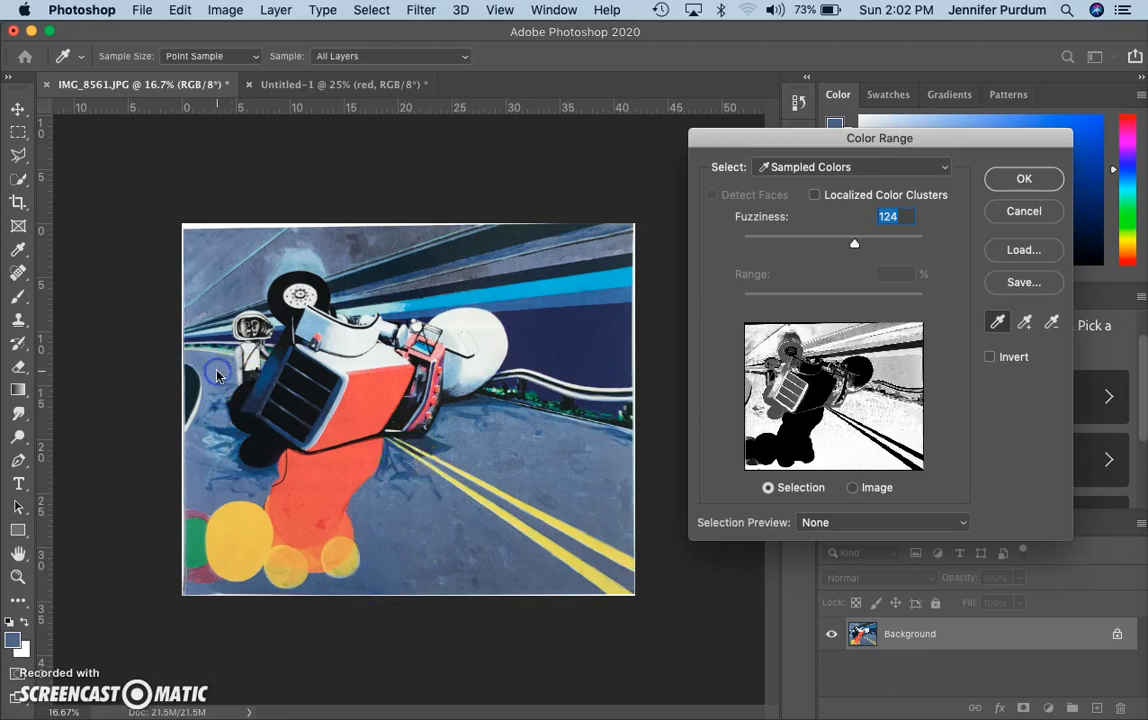
{"action": "left_click", "coordinate": [1049, 179]}
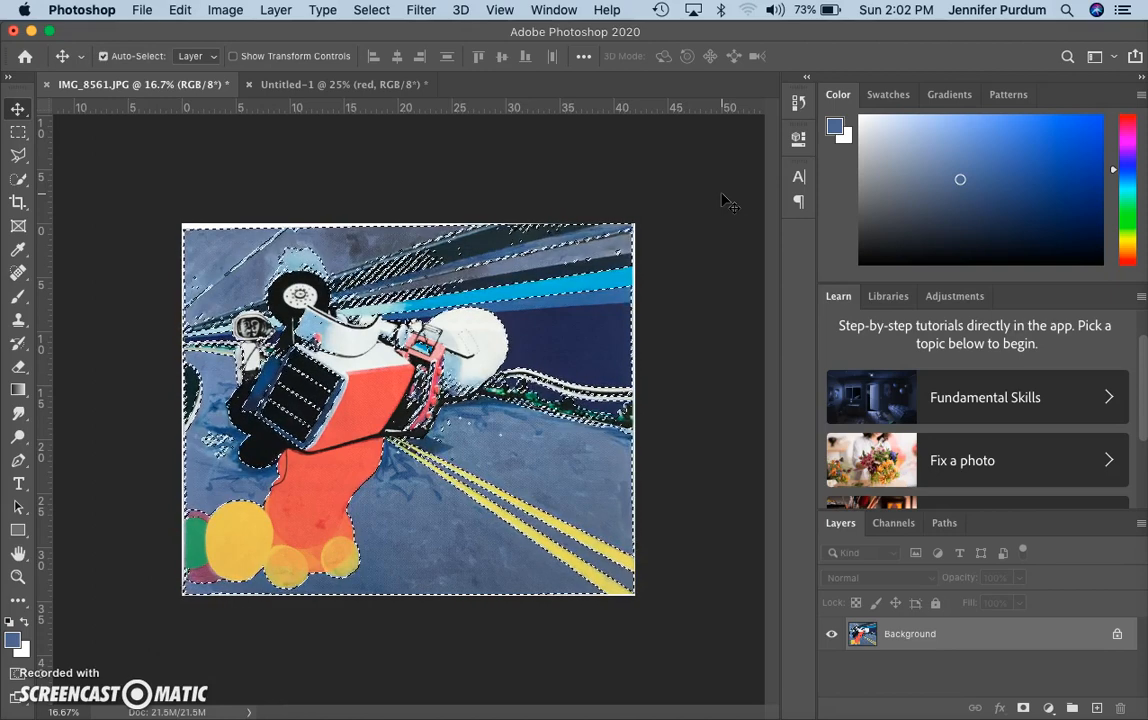
Create a 3022 x 2481 px Clipboard-preset document and paste the road tones as Layer 1
{"action": "left_click", "coordinate": [142, 8]}
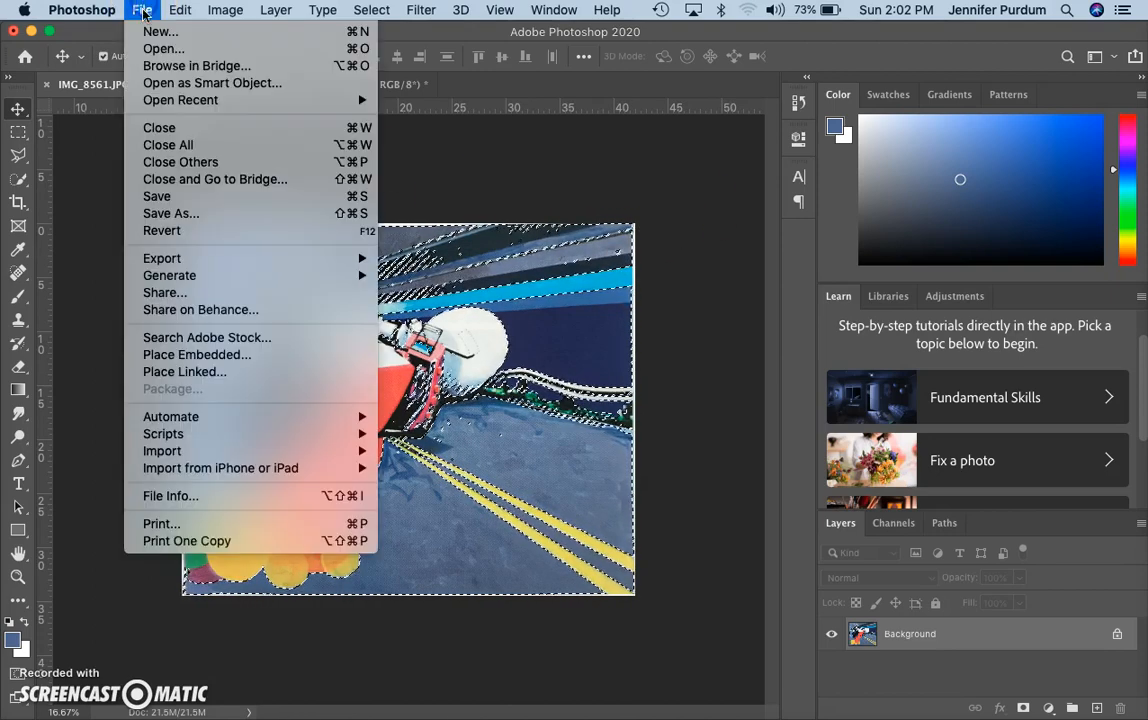
{"action": "left_click", "coordinate": [145, 32]}
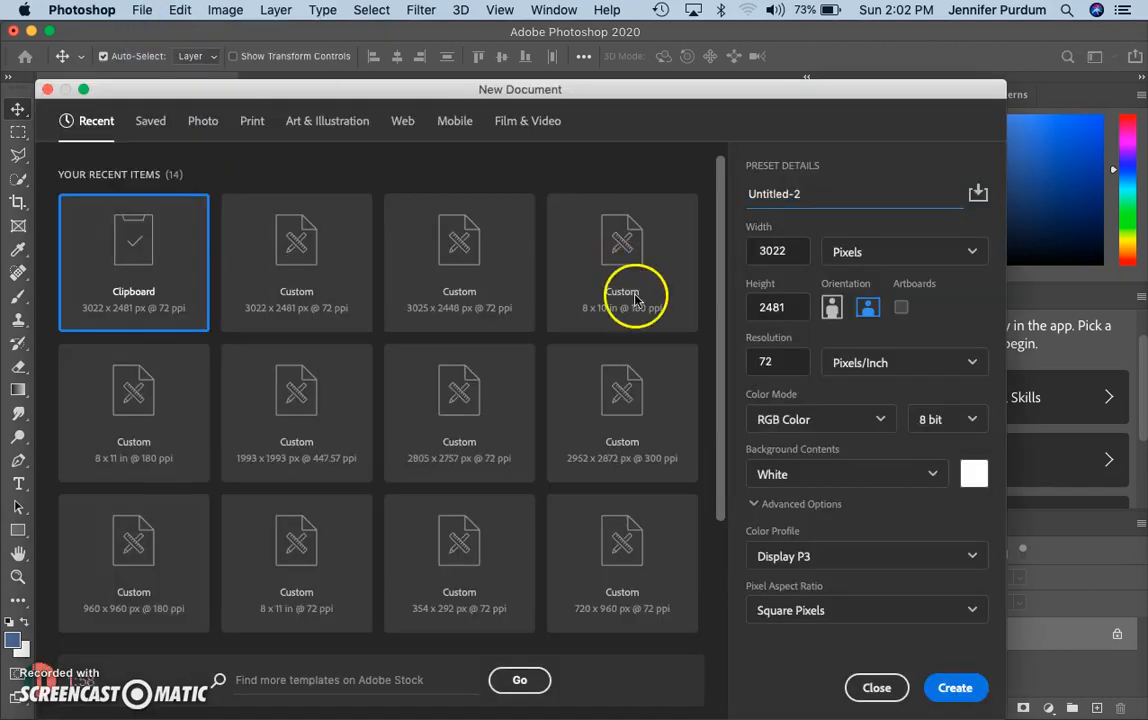
{"action": "left_click", "coordinate": [955, 688]}
{"action": "key", "text": "super+v"}
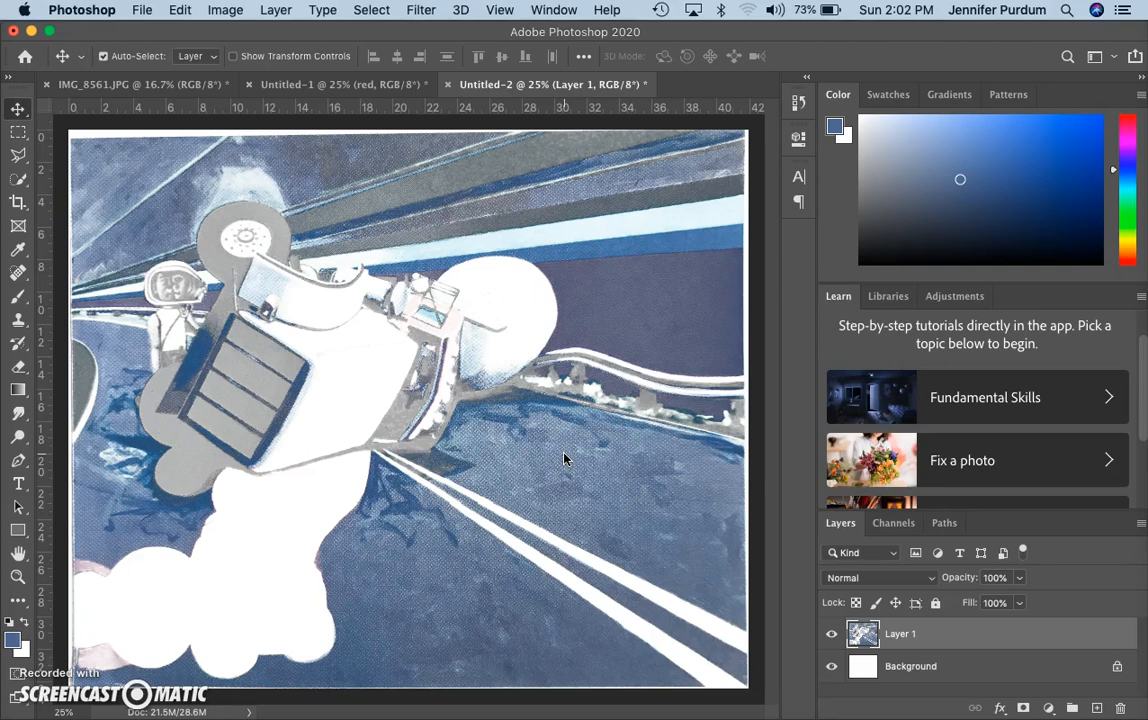
Return to the IMG_8561 painting and clear its existing selection
{"action": "left_click", "coordinate": [171, 87]}
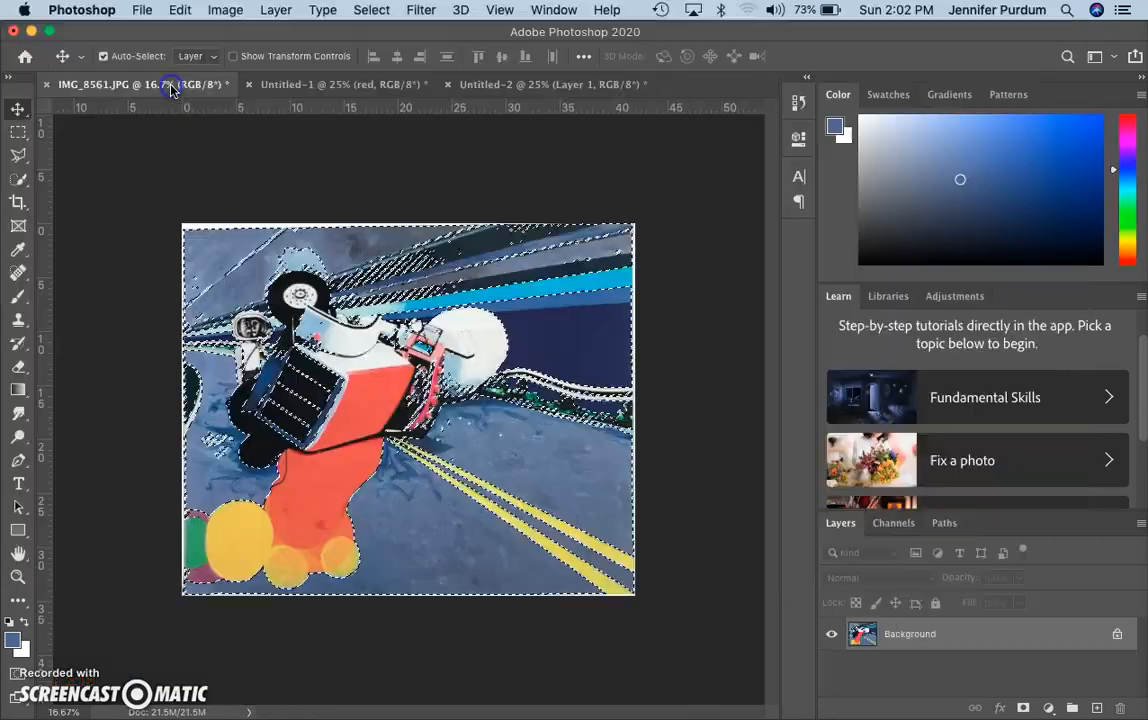
{"action": "key", "text": "super+d"}
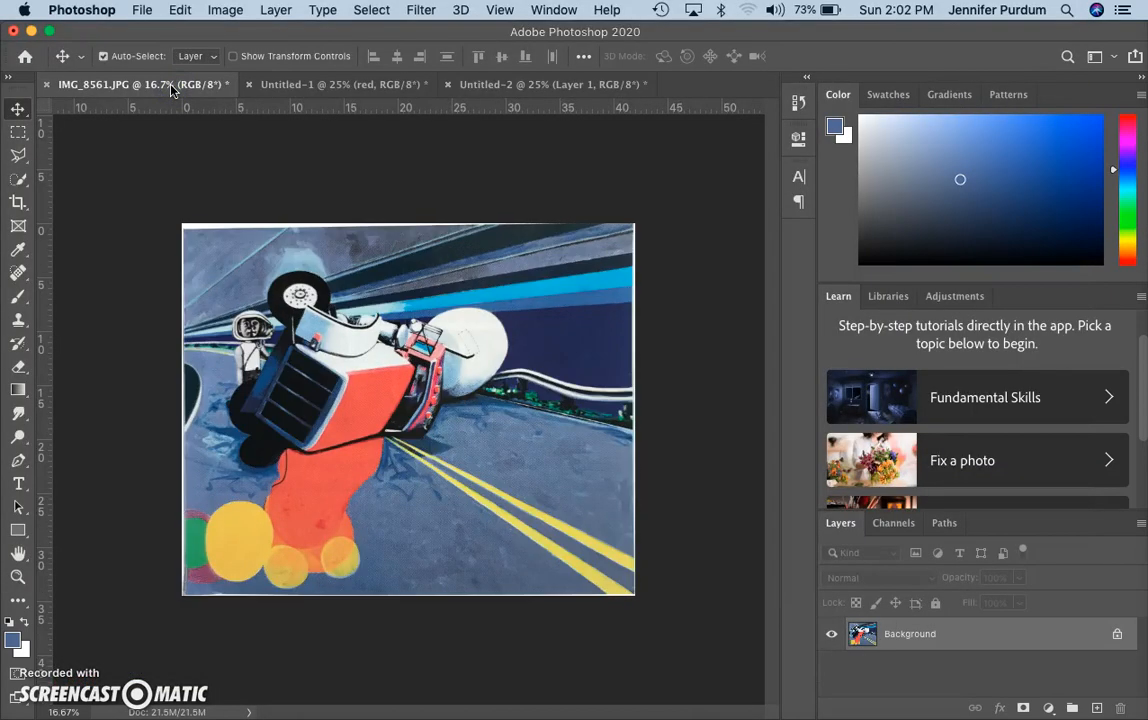
{"action": "left_click", "coordinate": [371, 10]}
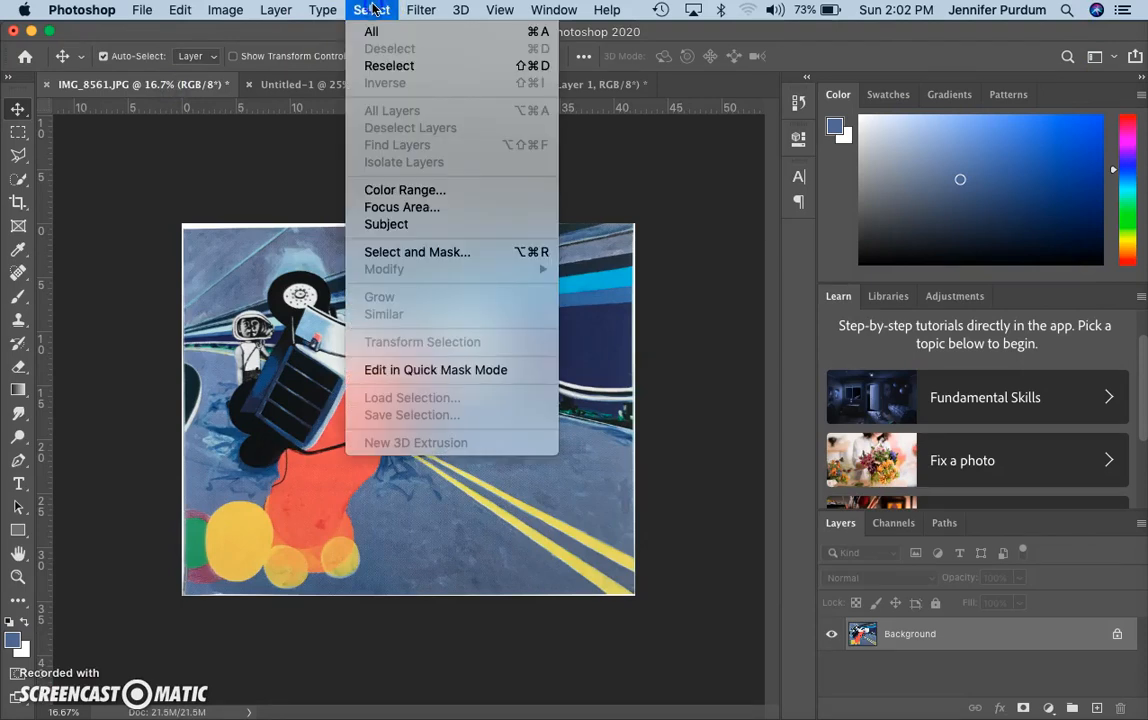
{"action": "left_click", "coordinate": [372, 9]}
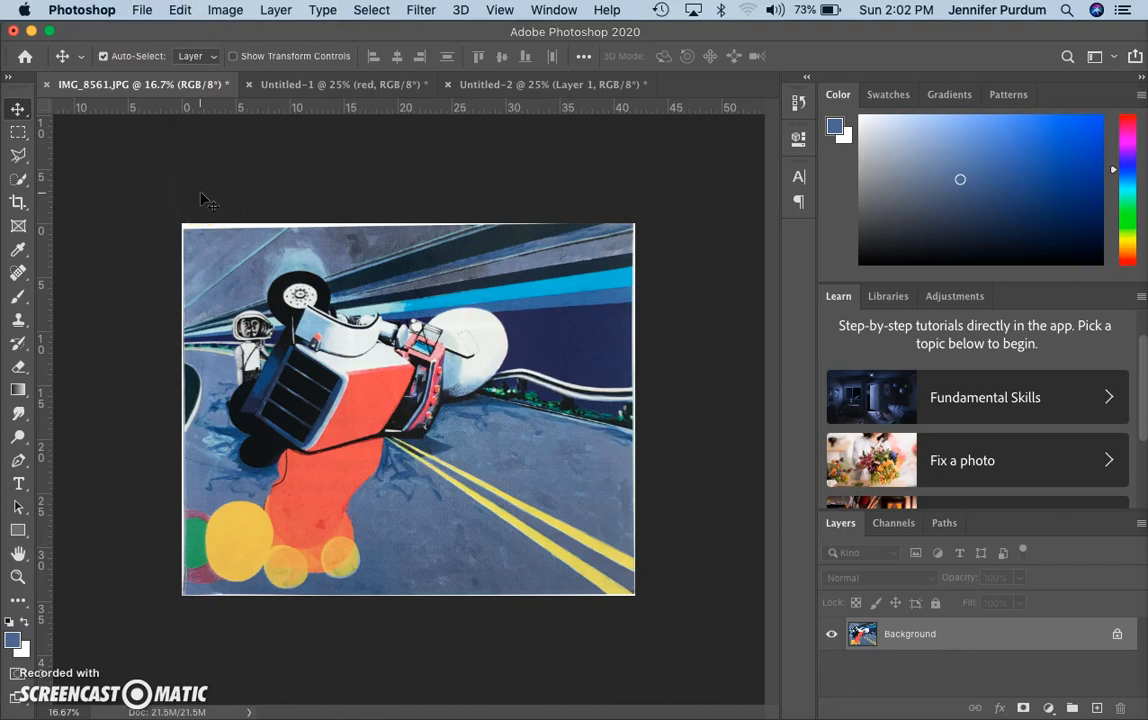
{"action": "left_click", "coordinate": [316, 391]}
Select the dark blue and dark tire tones with Color Range
{"action": "left_click", "coordinate": [372, 10]}
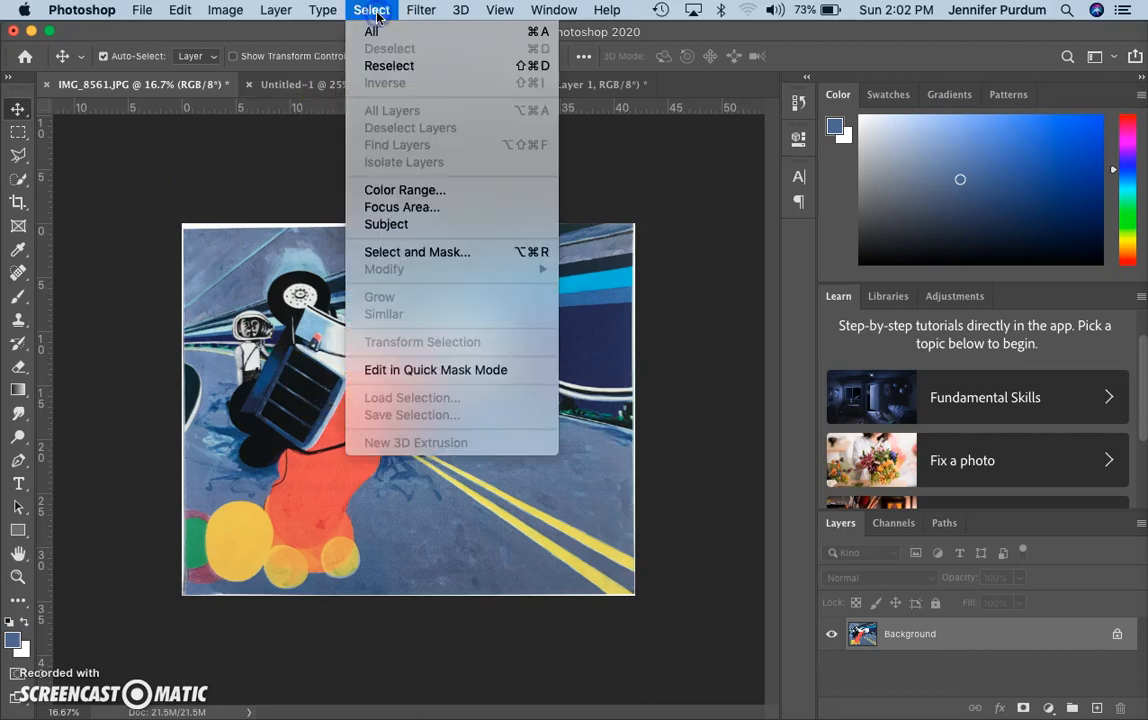
{"action": "left_click", "coordinate": [388, 189]}
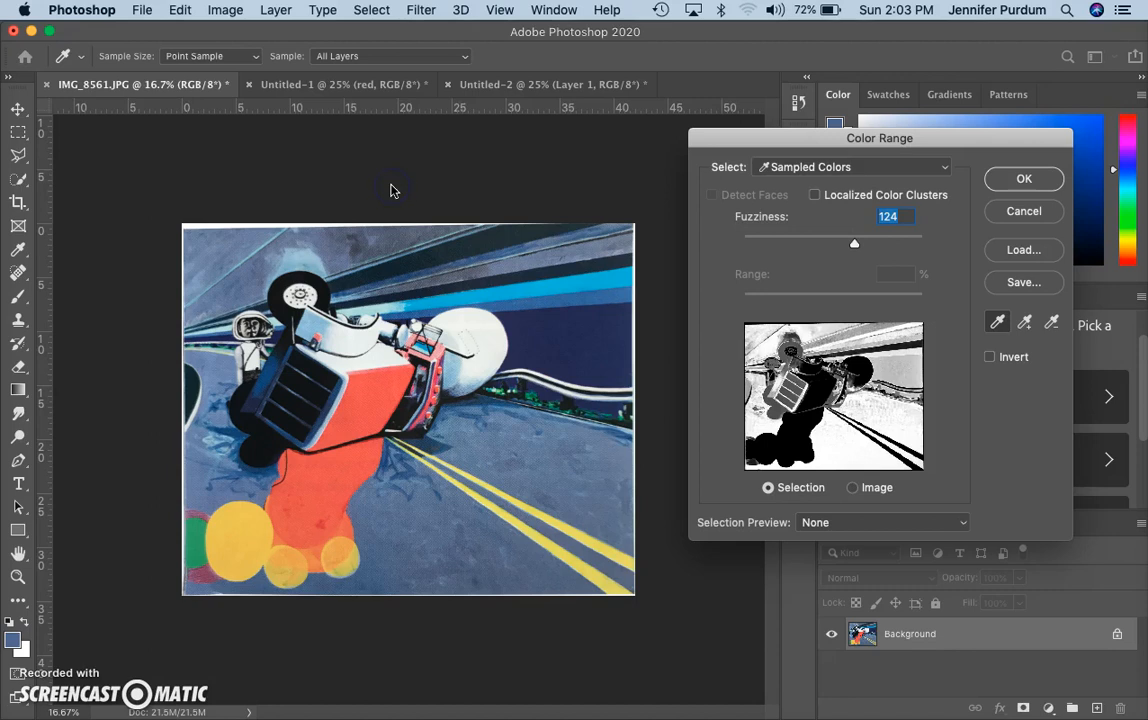
{"action": "left_click", "coordinate": [601, 346]}
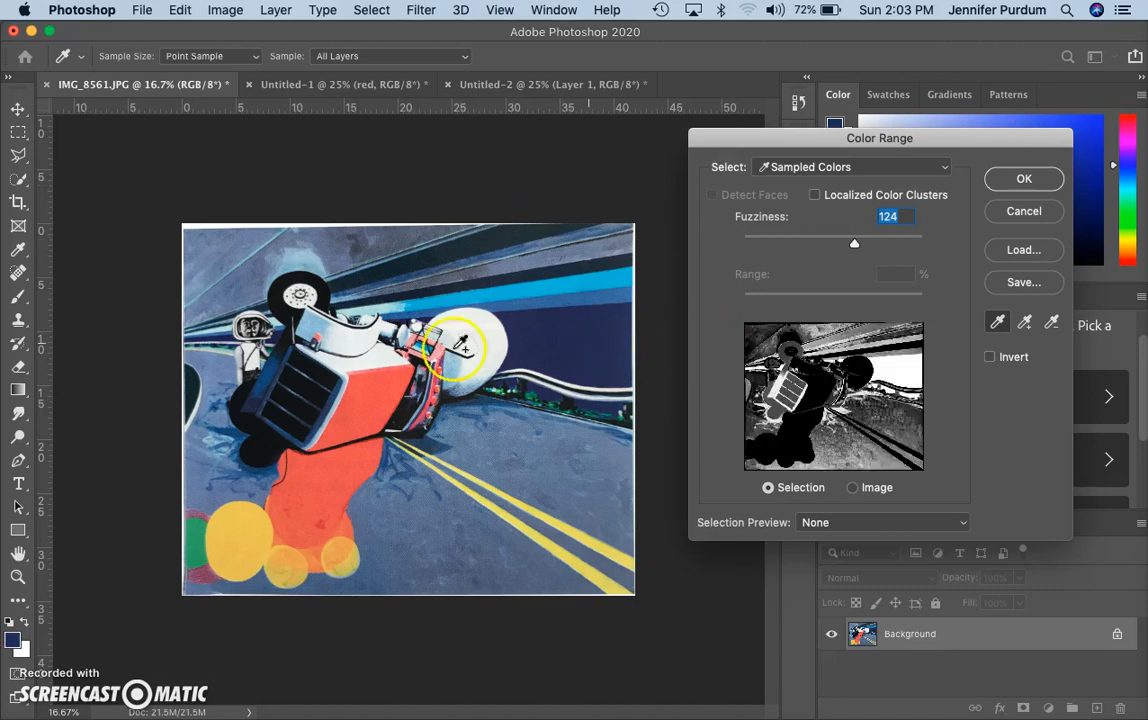
{"action": "left_click", "coordinate": [256, 409], "text": "shift"}
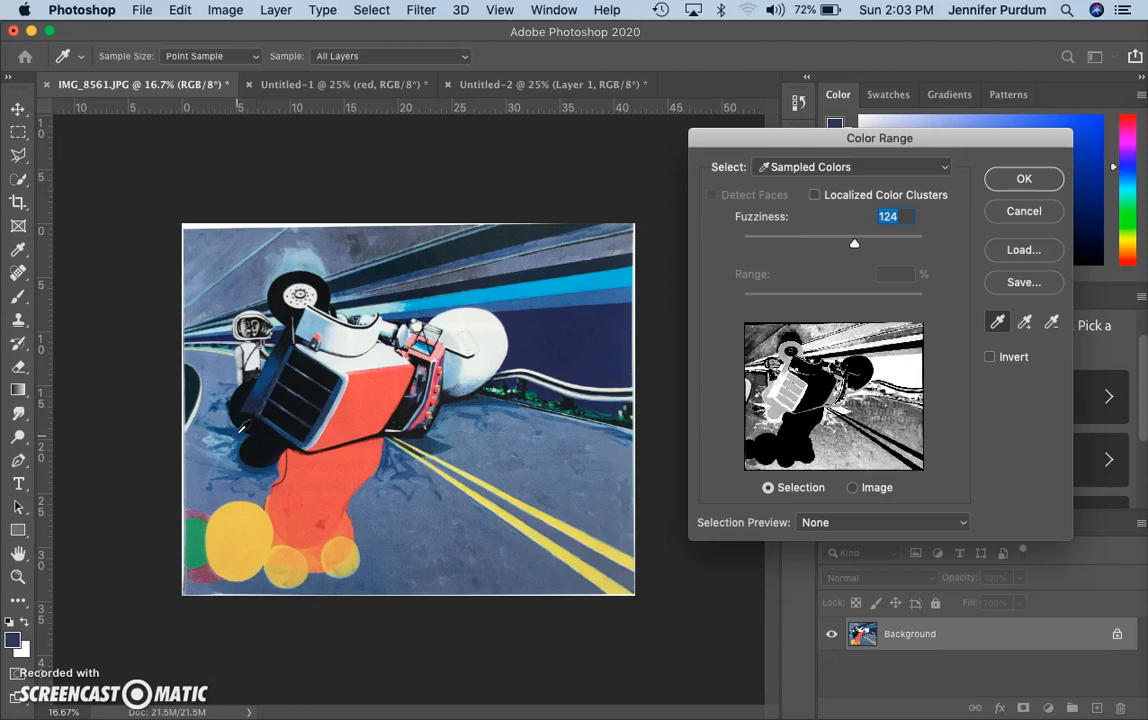
{"action": "left_click", "coordinate": [213, 390], "text": "shift"}
{"action": "left_click", "coordinate": [1020, 183]}
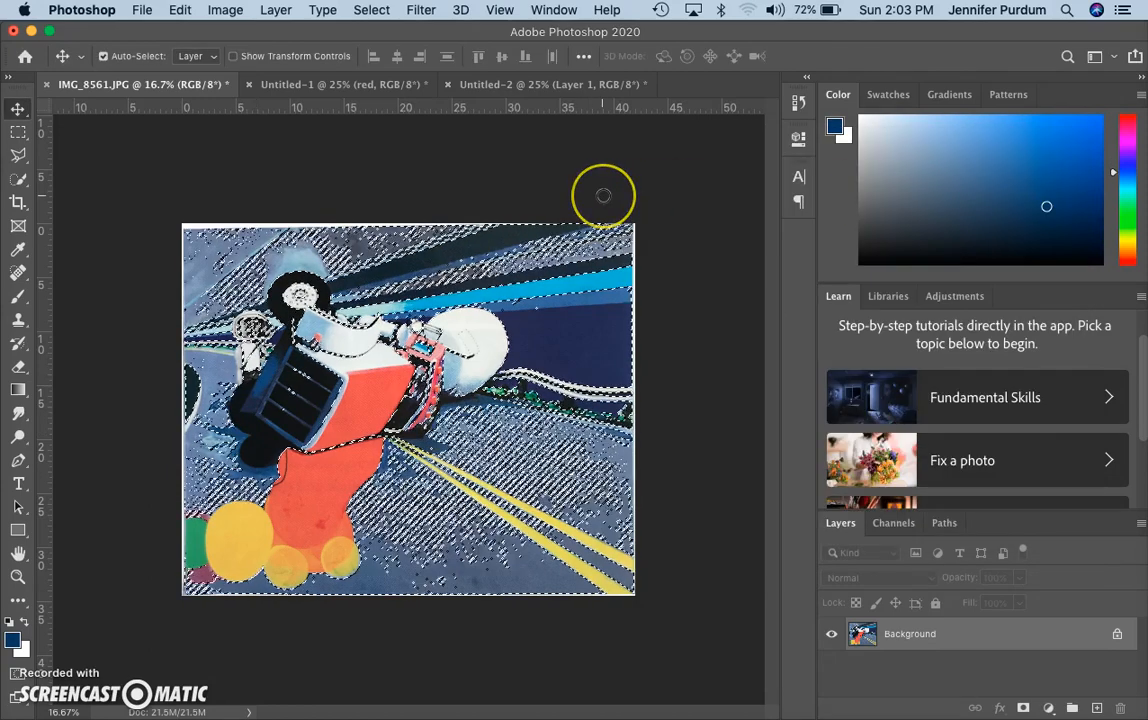
Copy the selected dark tones and switch to Untitled-2
{"action": "key", "text": "super+c"}
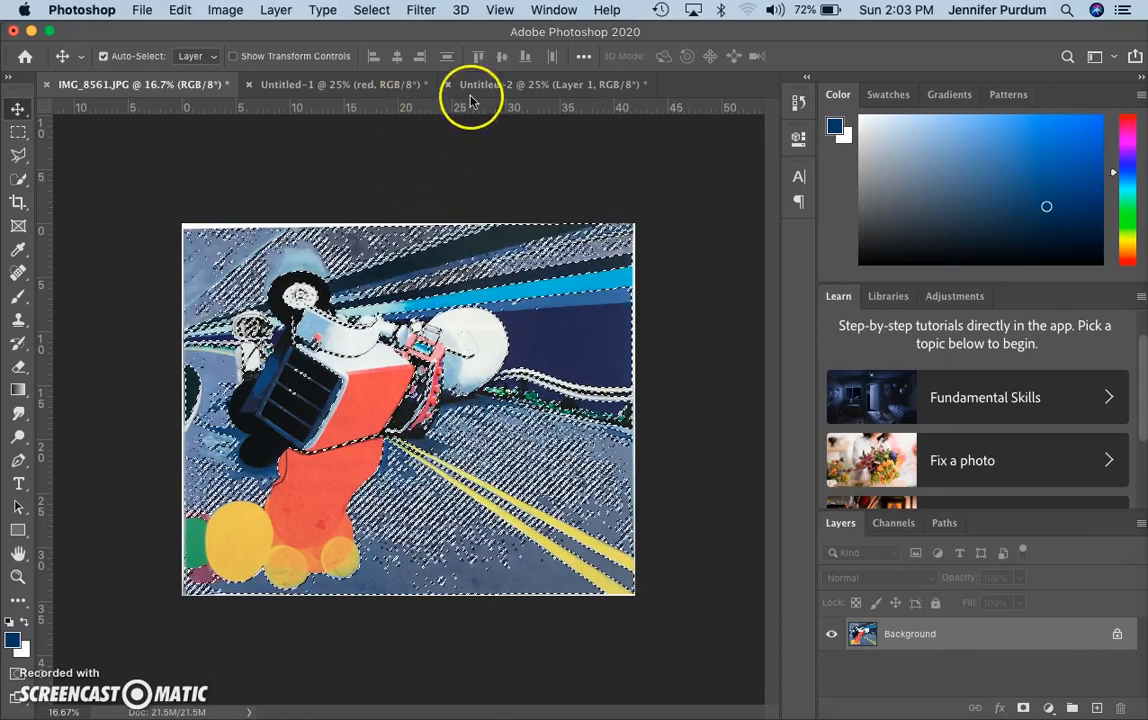
{"action": "left_click", "coordinate": [543, 85]}
{"action": "key", "text": "super+v"}
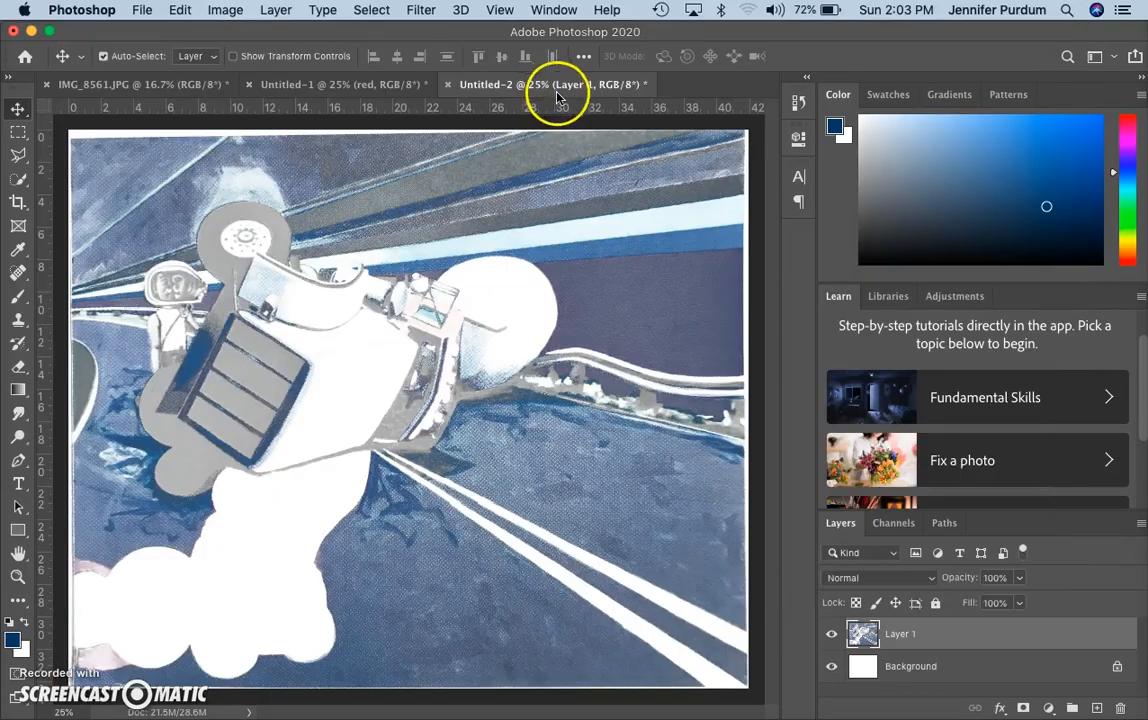
Add a new layer named 'Dark Blue' and paste the copied dark tones into it
{"action": "left_click", "coordinate": [278, 11]}
{"action": "mouse_move", "coordinate": [288, 33]}
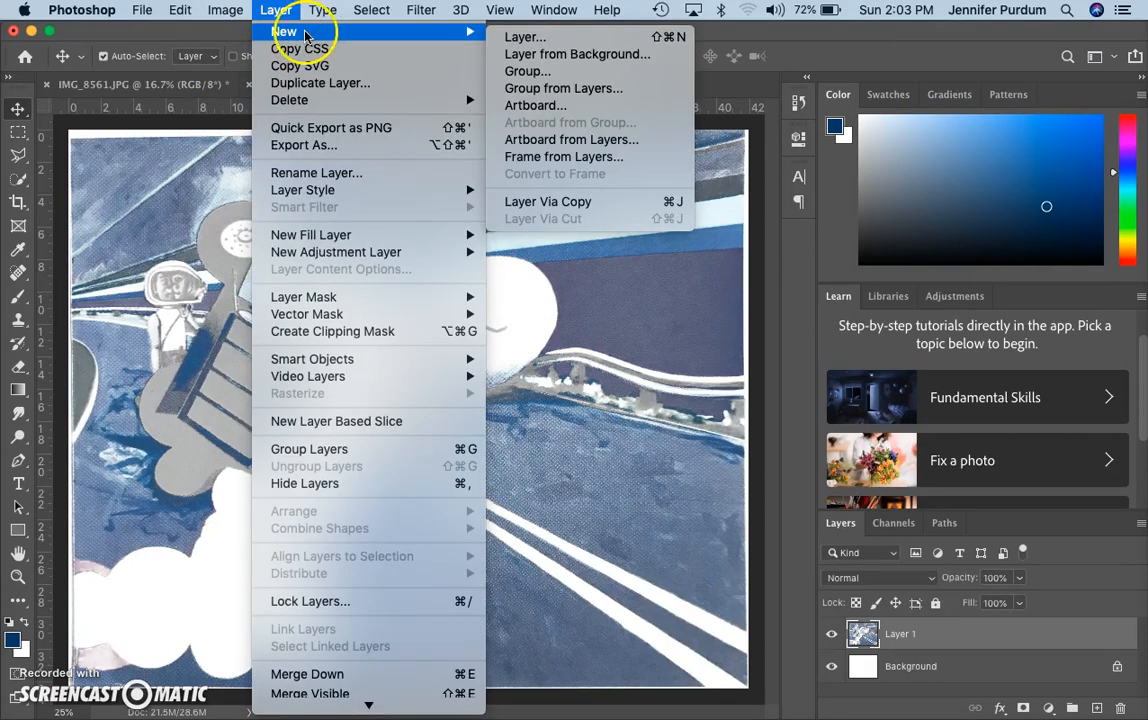
{"action": "left_click", "coordinate": [522, 37]}
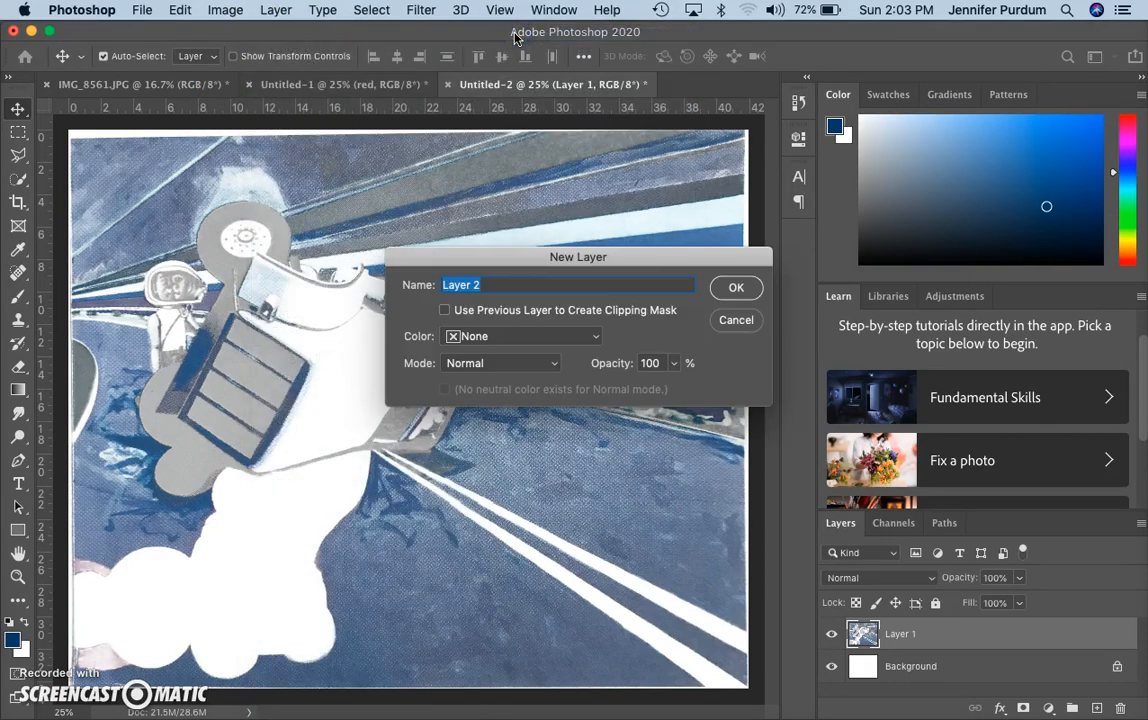
{"action": "type", "text": "Dark Blue"}
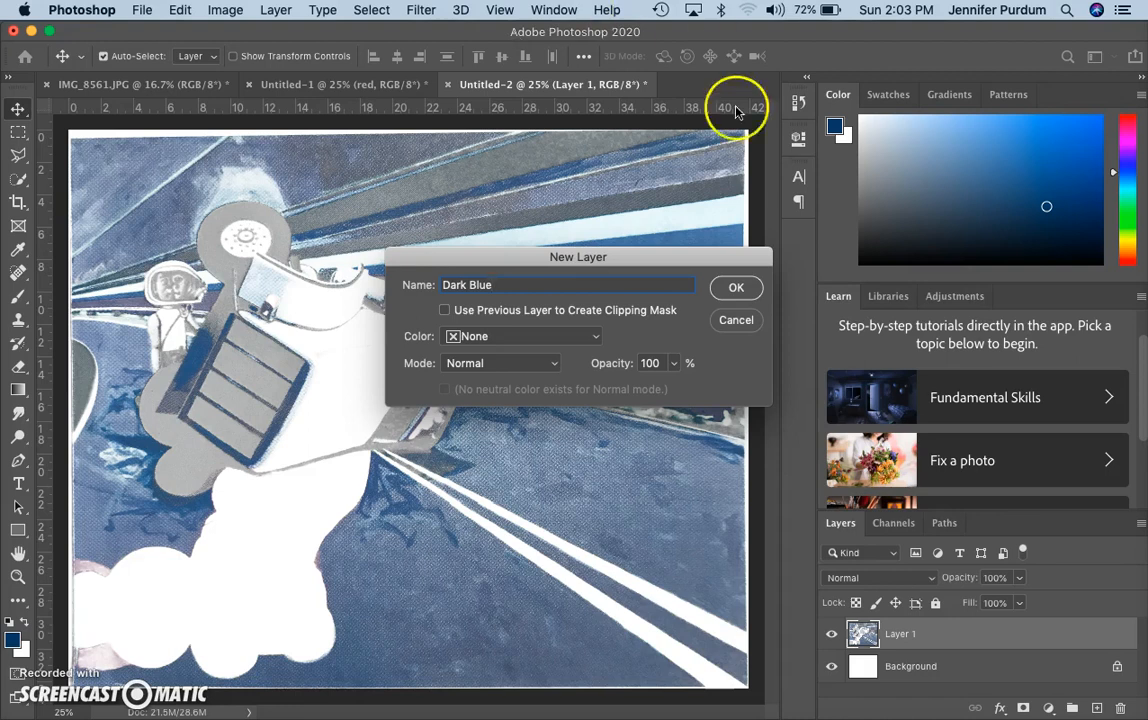
{"action": "left_click", "coordinate": [737, 287]}
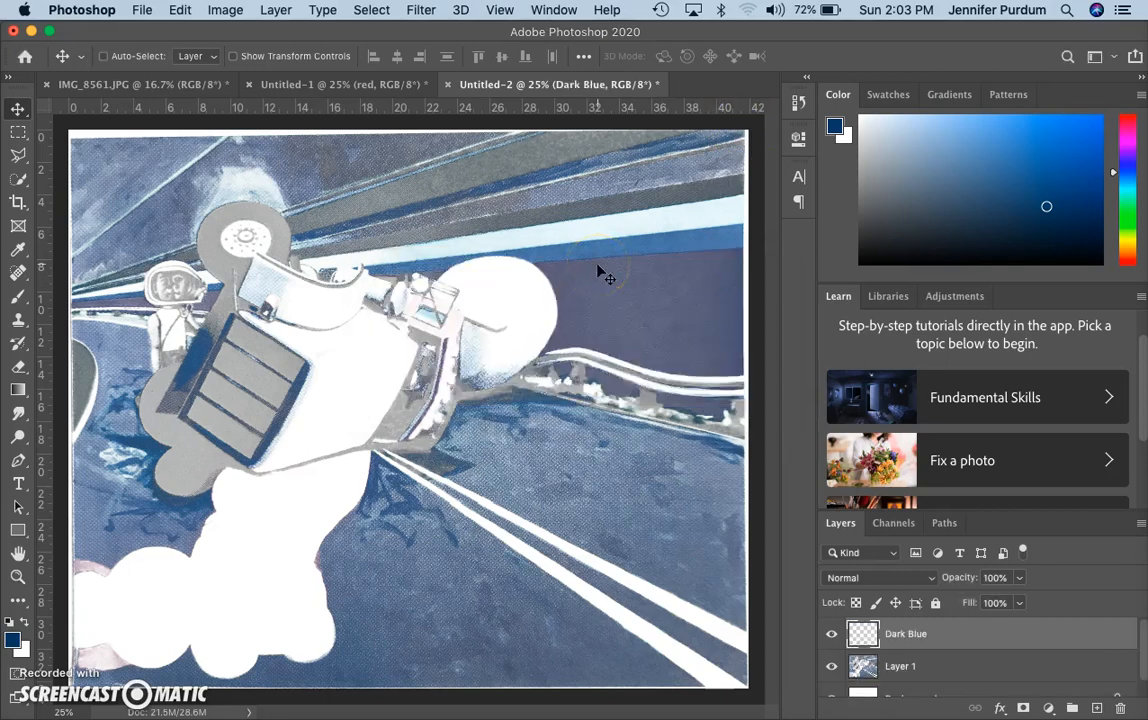
{"action": "key", "text": "super+v"}
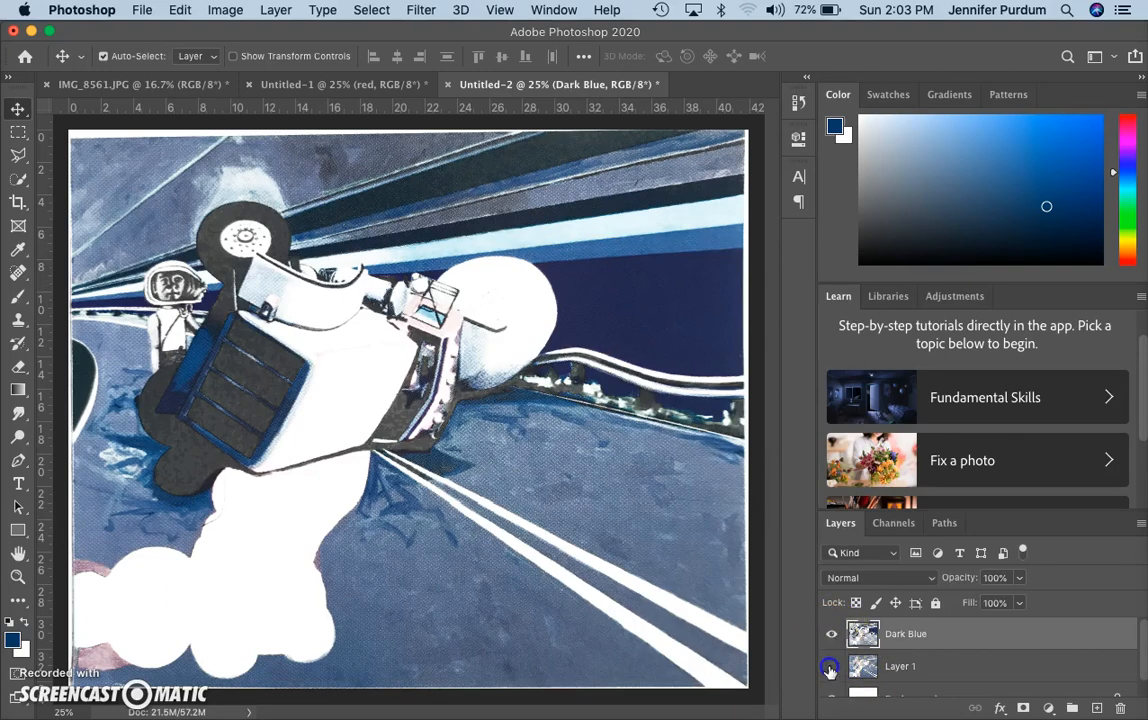
Toggle Layer 1 and Dark Blue visibility to compare them, then return to IMG_8561.JPG
{"action": "left_click", "coordinate": [830, 670]}
{"action": "left_click", "coordinate": [828, 638]}
{"action": "left_click", "coordinate": [831, 667]}
{"action": "left_click", "coordinate": [831, 635]}
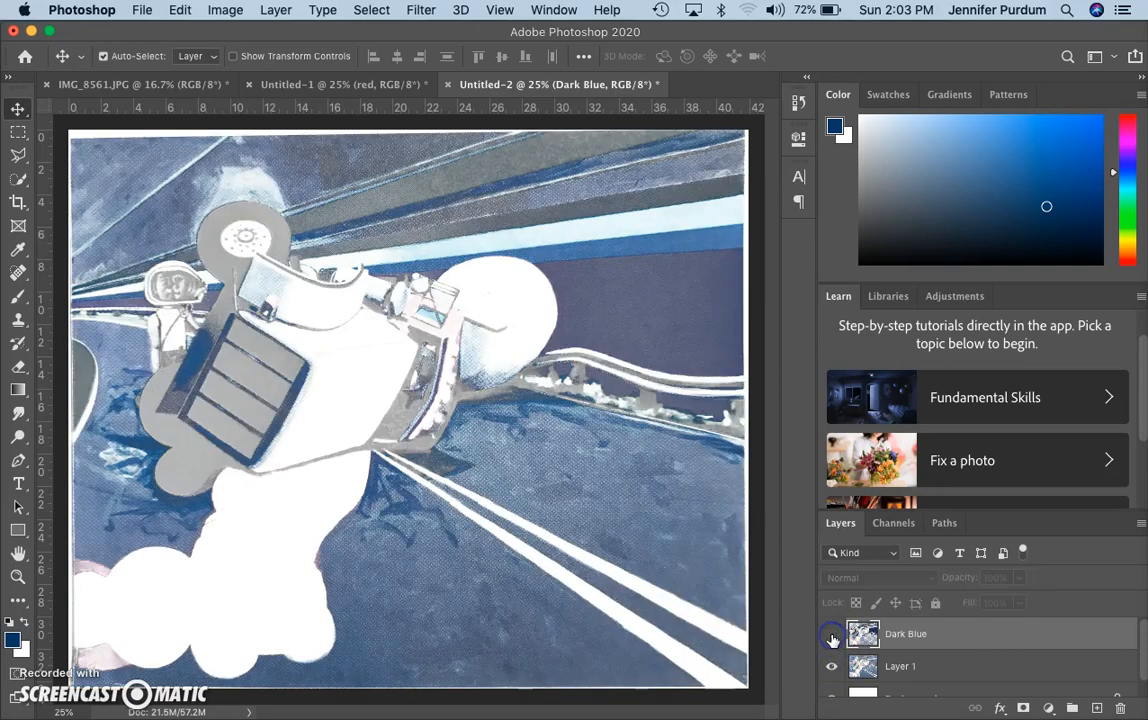
{"action": "left_click", "coordinate": [832, 636]}
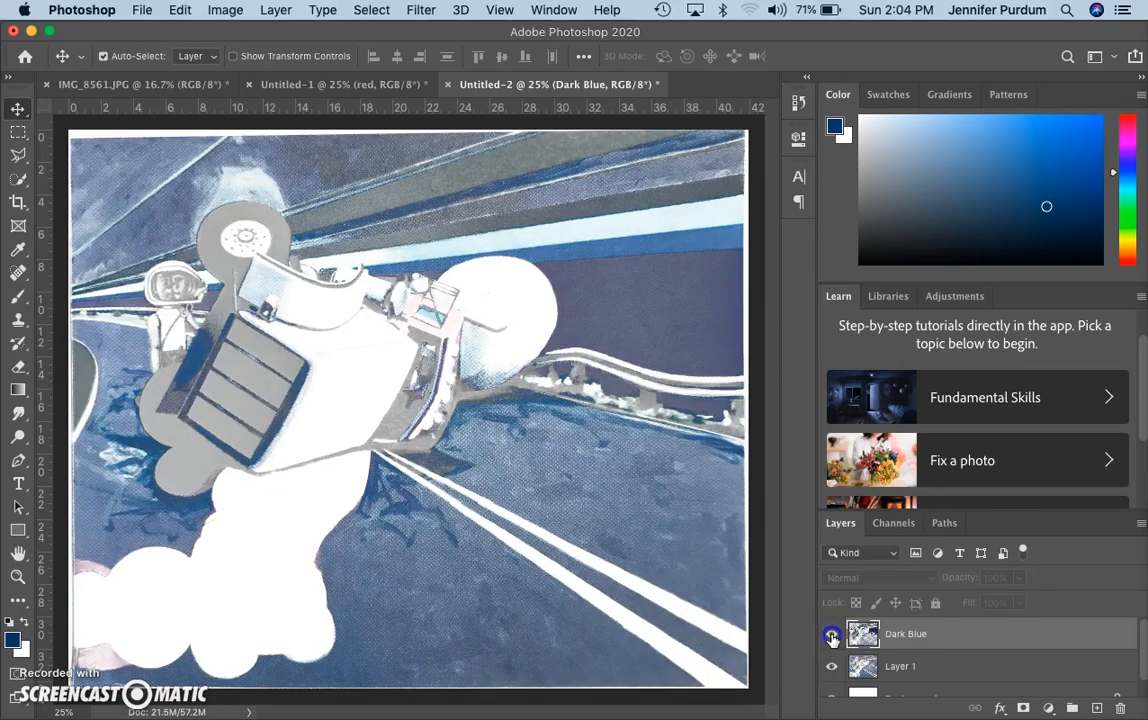
{"action": "left_click", "coordinate": [830, 667]}
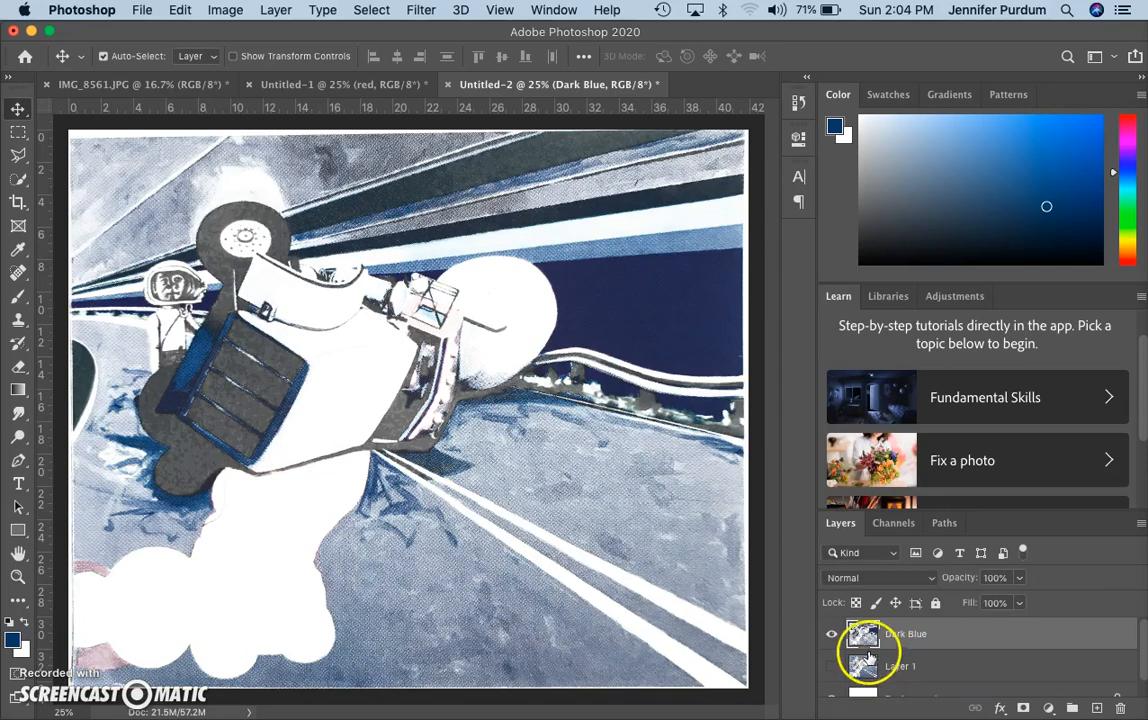
{"action": "left_click", "coordinate": [833, 667]}
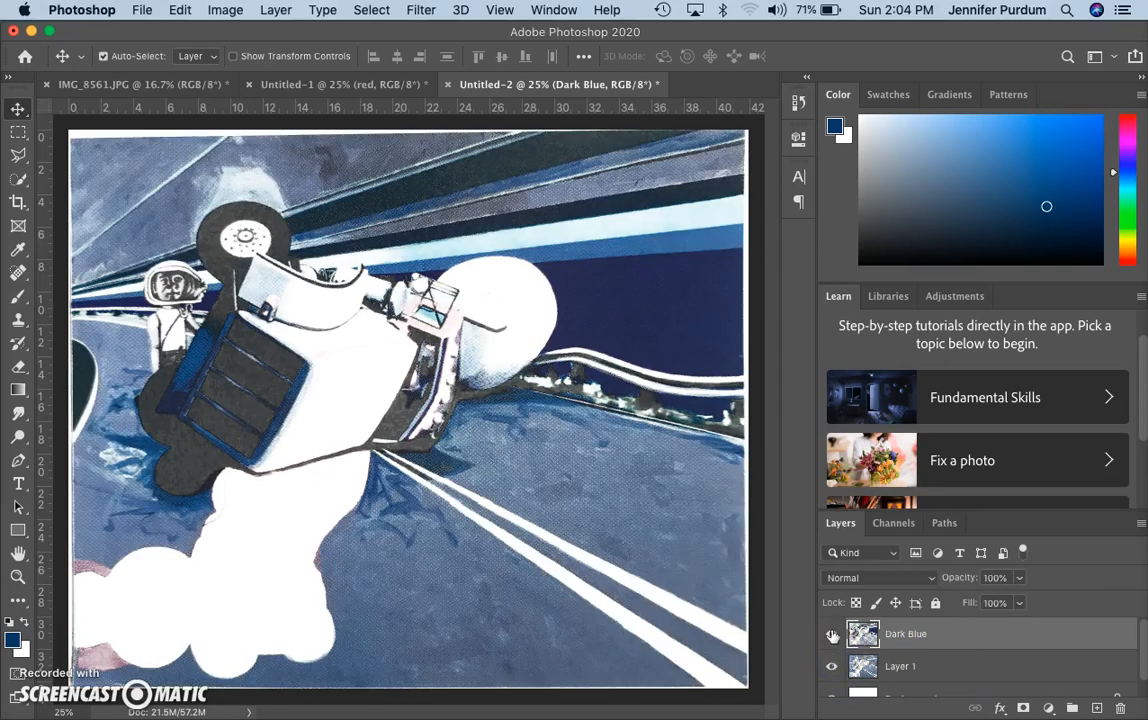
{"action": "left_click", "coordinate": [833, 634]}
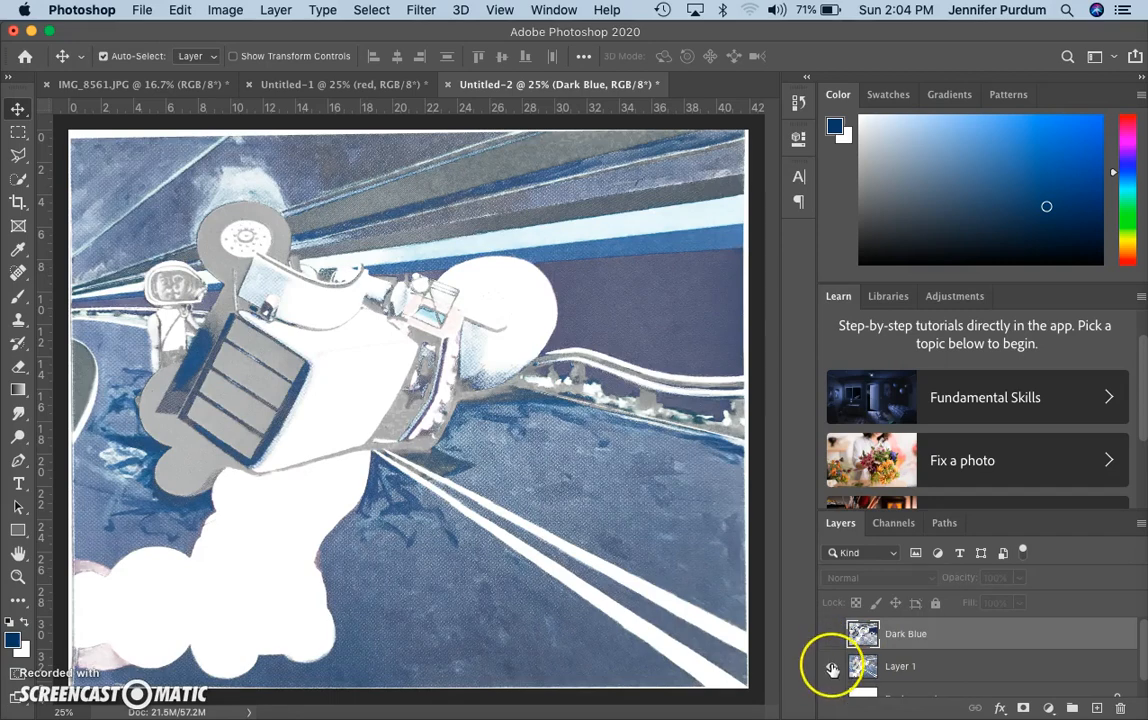
{"action": "left_click", "coordinate": [832, 634]}
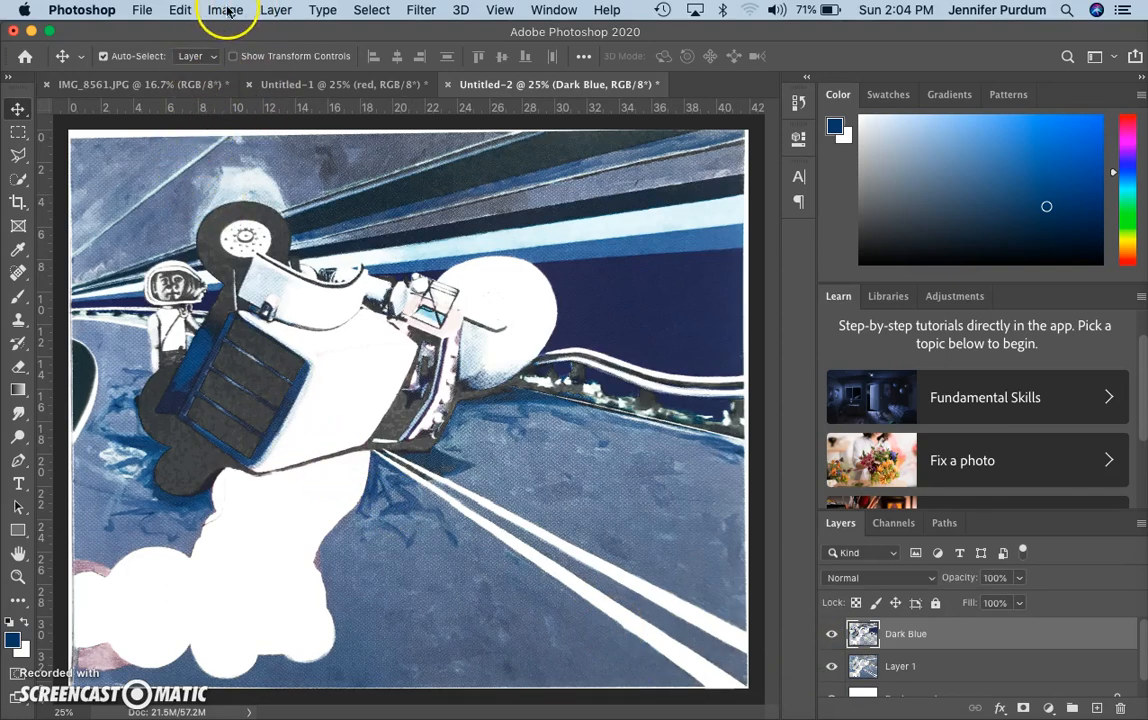
{"action": "left_click", "coordinate": [96, 88]}
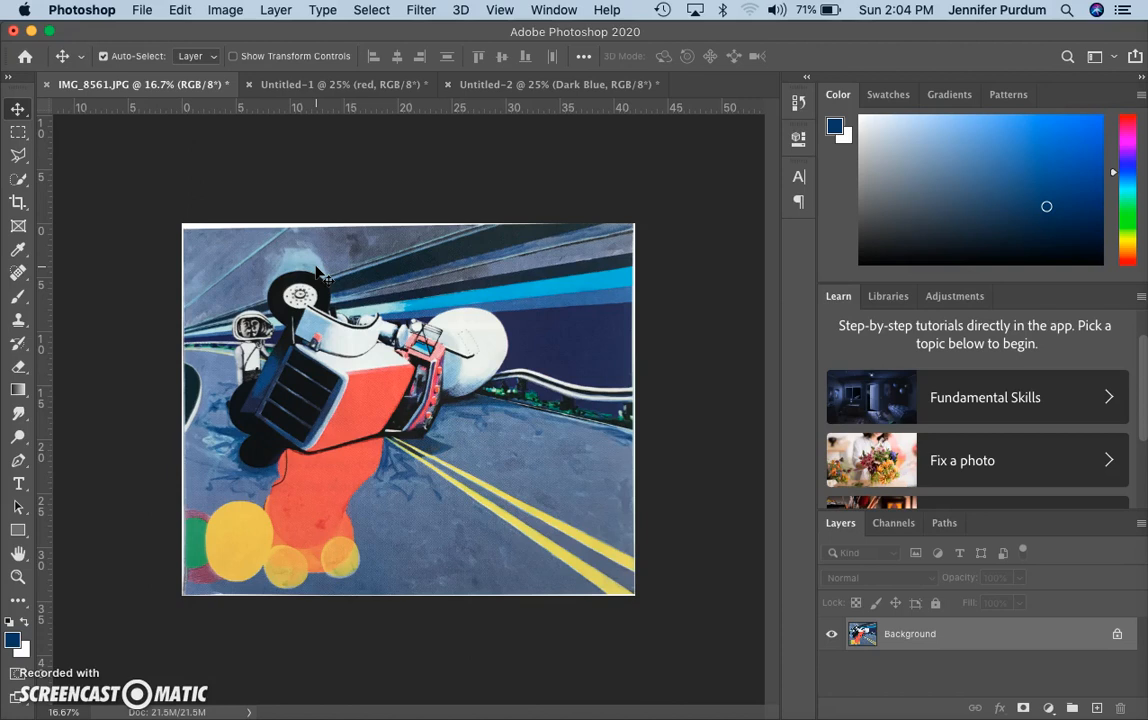
Select the black grille tones with Color Range and copy them
{"action": "left_click", "coordinate": [371, 10]}
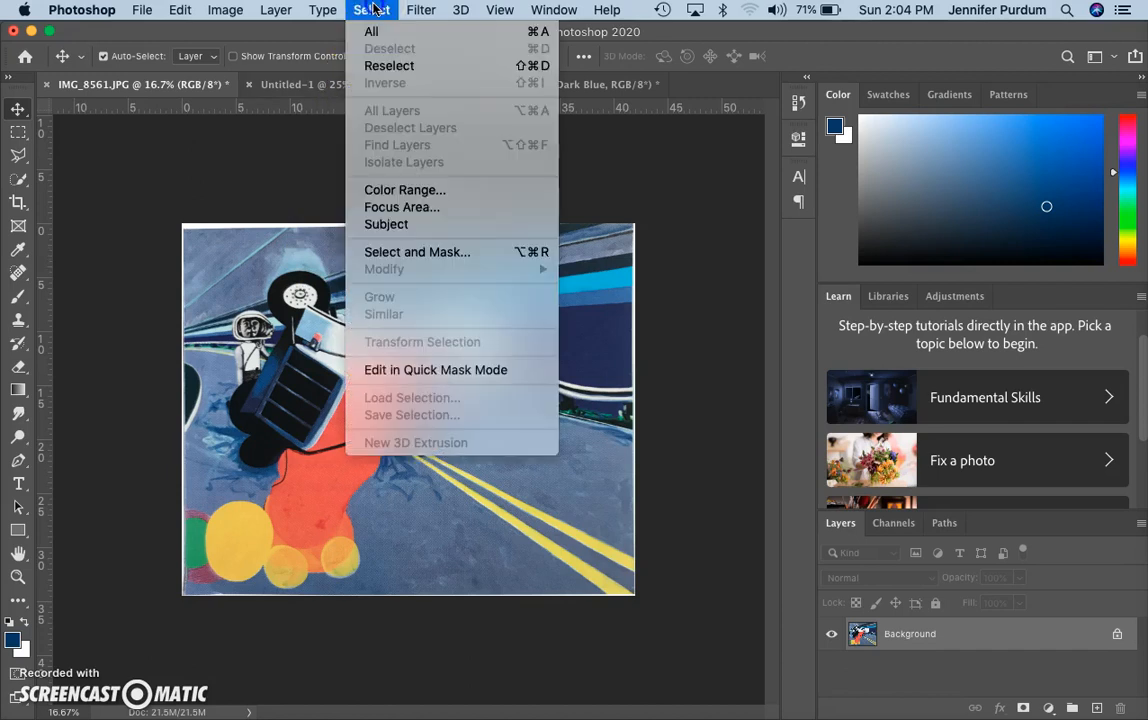
{"action": "left_click", "coordinate": [379, 196]}
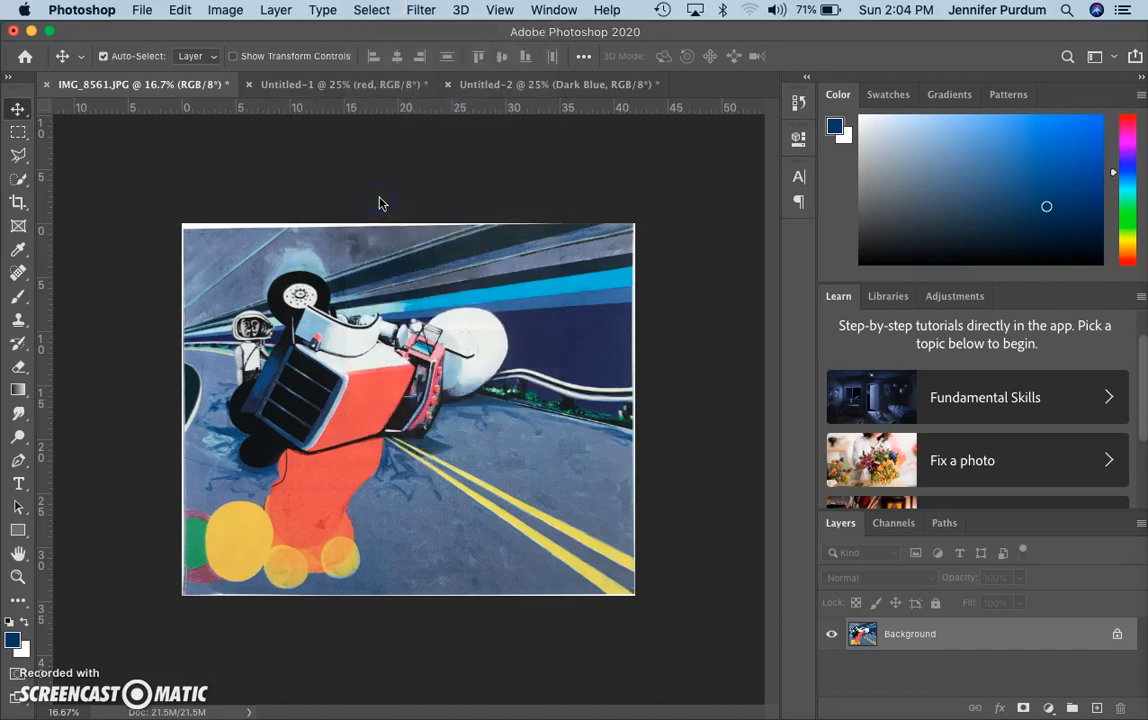
{"action": "left_click", "coordinate": [302, 383]}
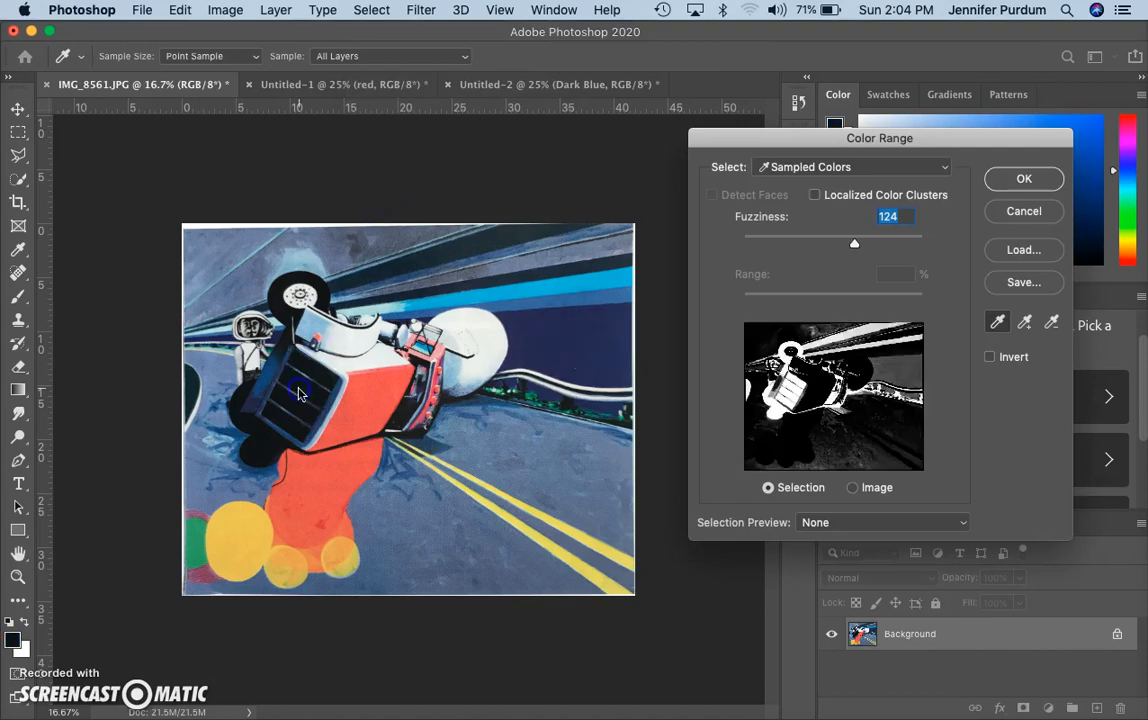
{"action": "left_click", "coordinate": [1022, 180]}
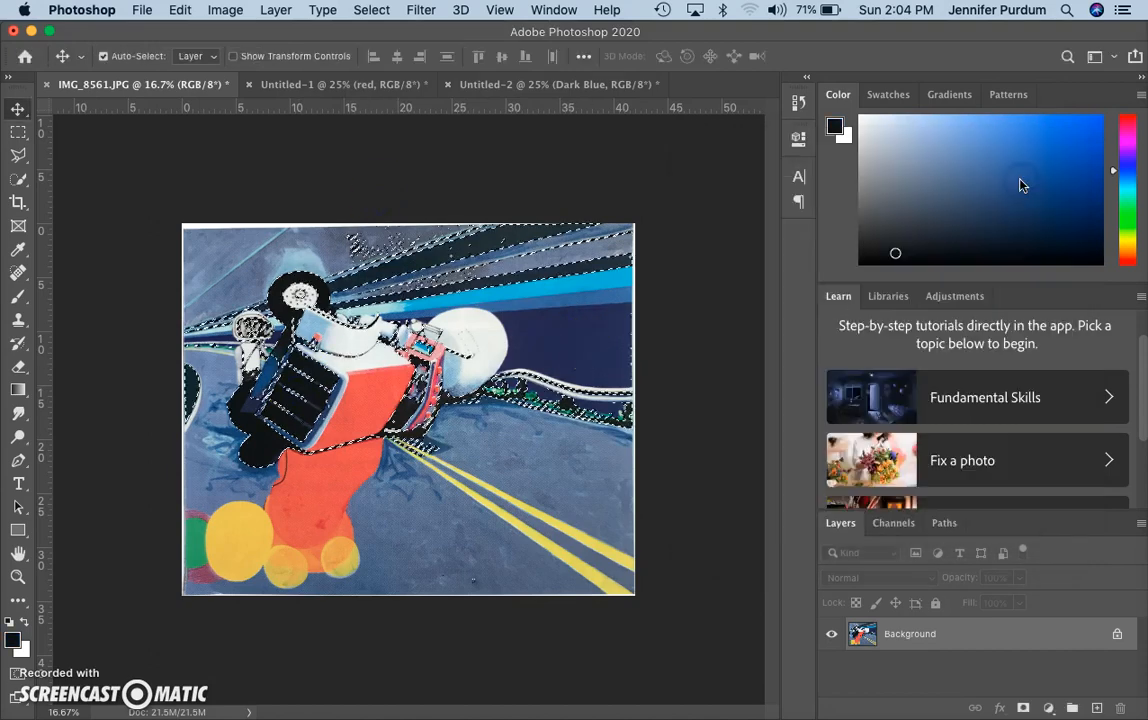
{"action": "key", "text": "super+c"}
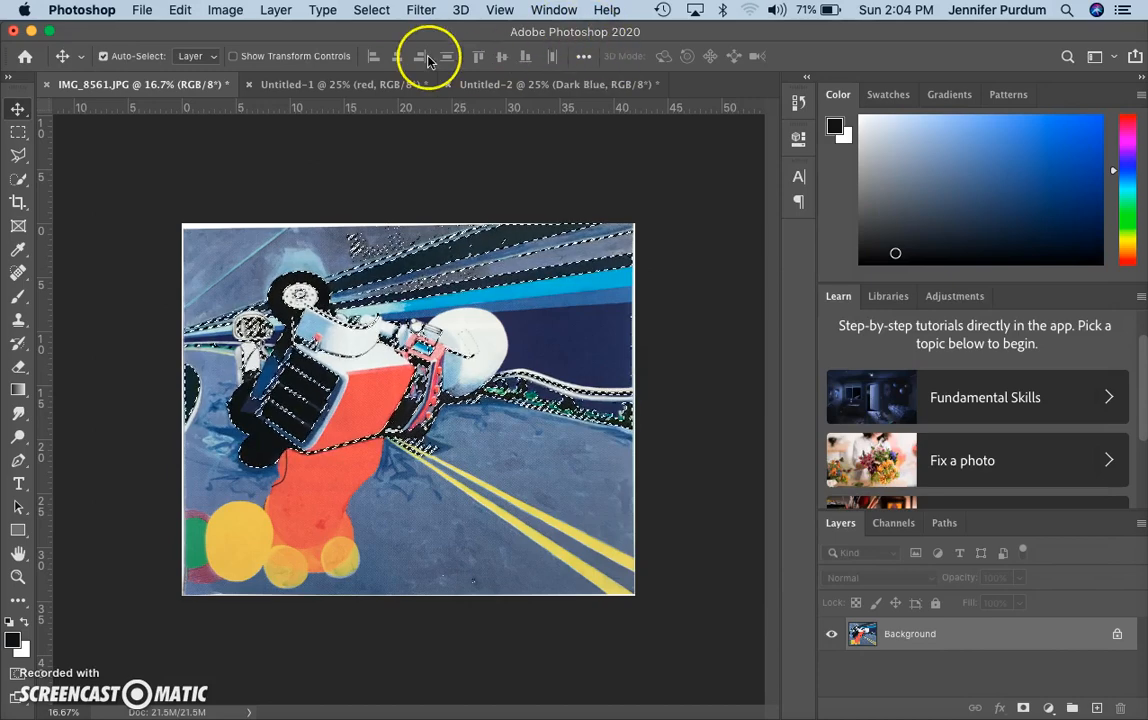
In Untitled-2, add a new layer named 'black'
{"action": "left_click", "coordinate": [538, 88]}
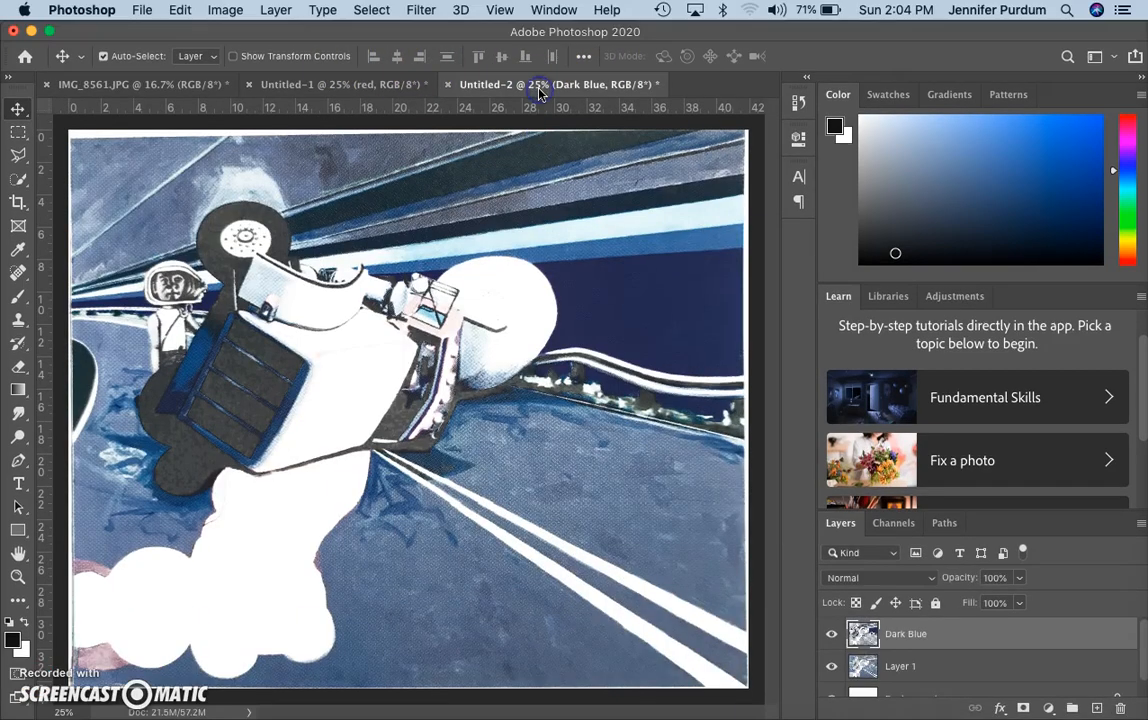
{"action": "left_click", "coordinate": [276, 10]}
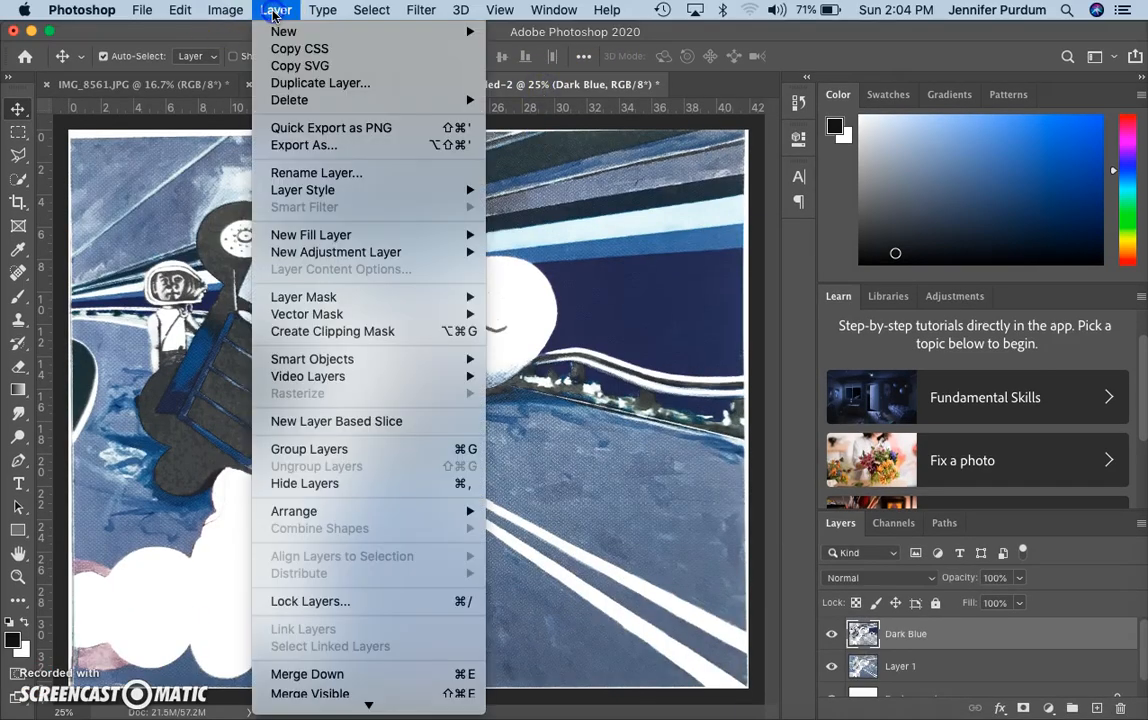
{"action": "mouse_move", "coordinate": [281, 34]}
{"action": "left_click", "coordinate": [530, 37]}
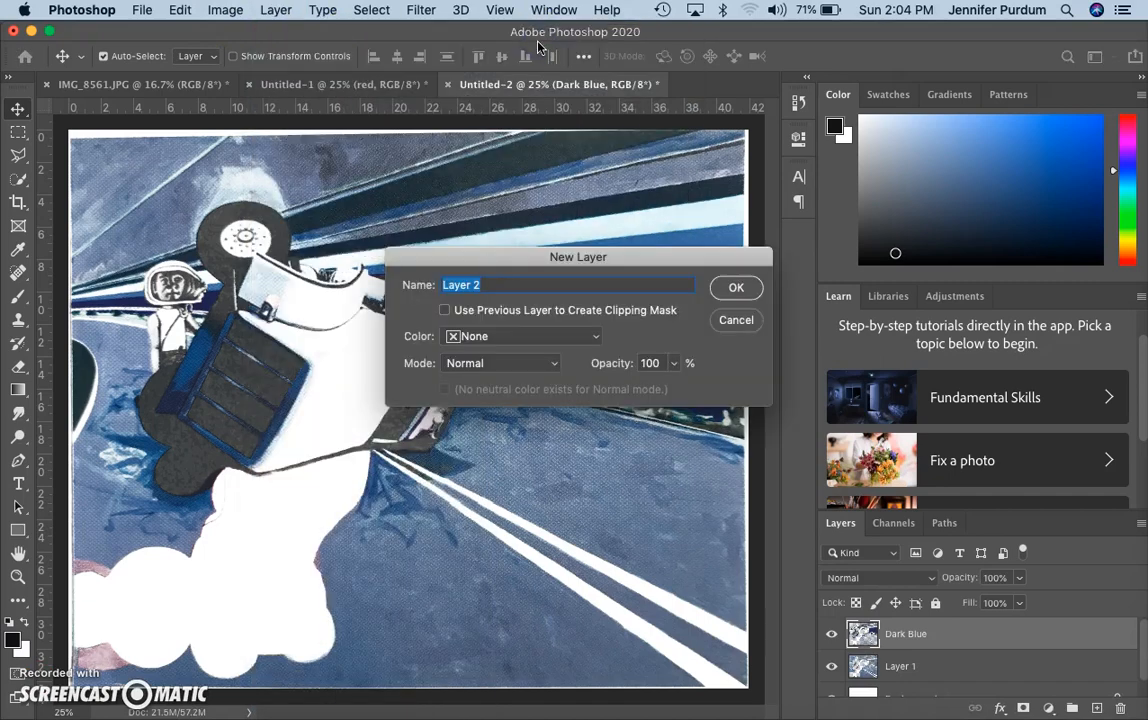
{"action": "key", "text": "BackSpace"}
{"action": "type", "text": "black"}
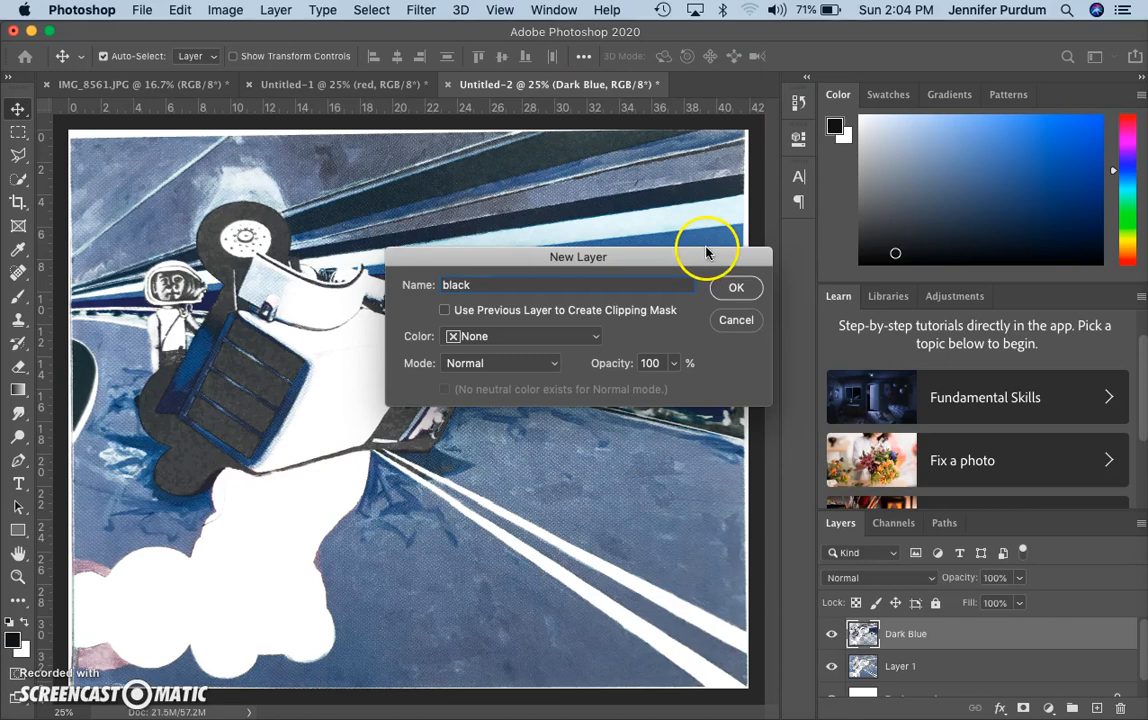
{"action": "left_click", "coordinate": [736, 287]}
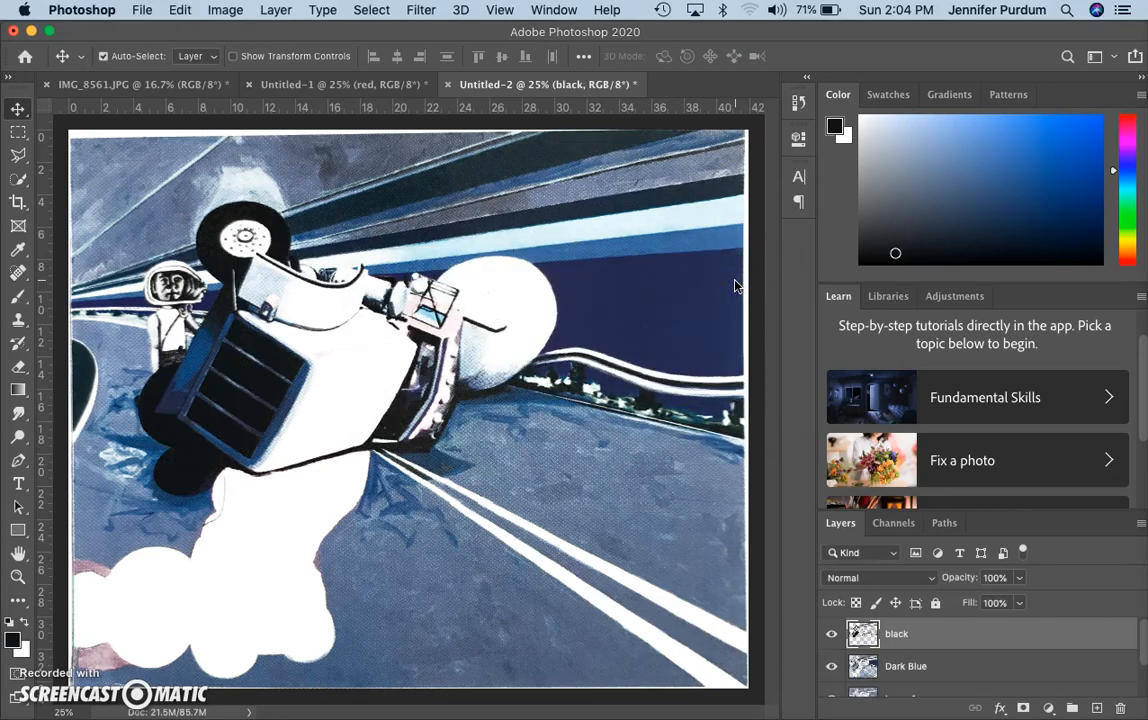
Toggle Dark Blue and Layer 1 visibility to check black, then deselect on IMG_8561.JPG
{"action": "left_click", "coordinate": [832, 668]}
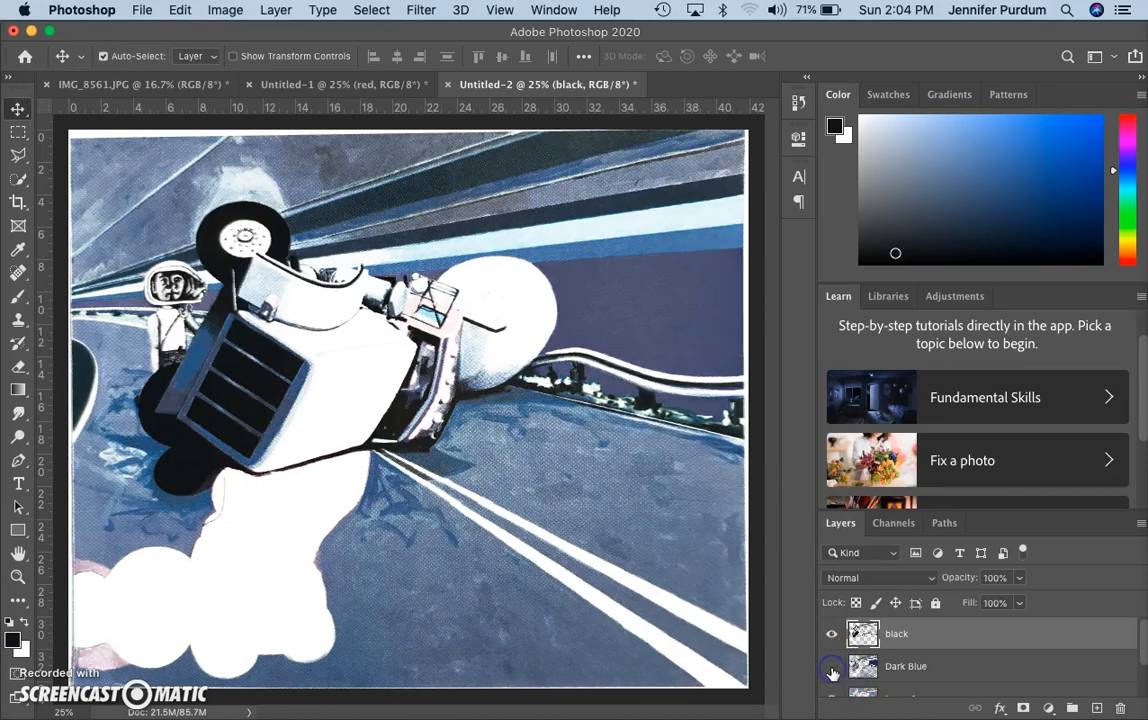
{"action": "scroll", "coordinate": [832, 672], "scroll_direction": "down", "scroll_amount": 1}
{"action": "left_click", "coordinate": [832, 677]}
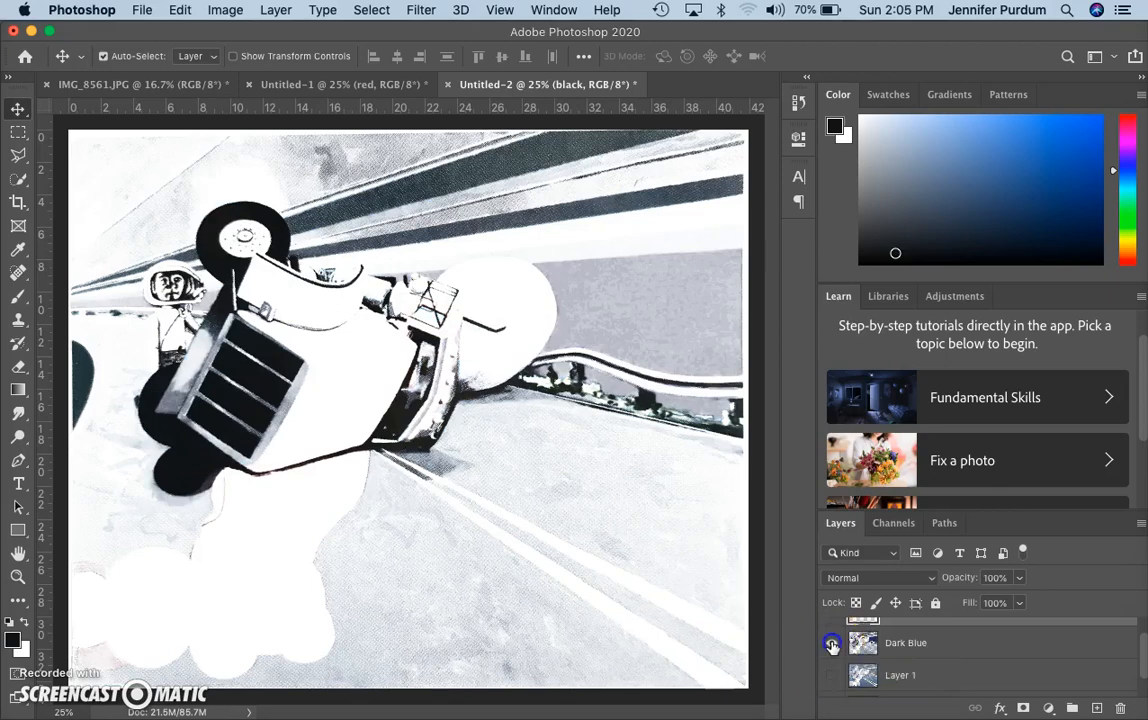
{"action": "left_click", "coordinate": [832, 643]}
{"action": "scroll", "coordinate": [832, 646], "scroll_direction": "up", "scroll_amount": 1}
{"action": "scroll", "coordinate": [832, 647], "scroll_direction": "down", "scroll_amount": 1}
{"action": "left_click", "coordinate": [832, 670]}
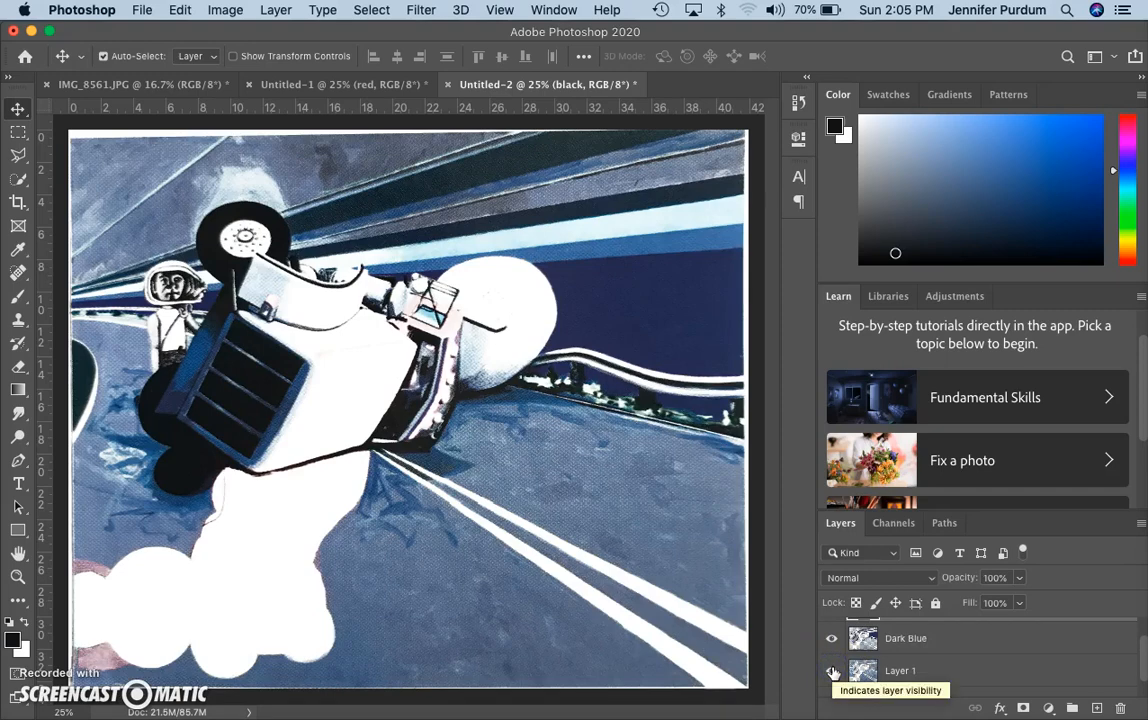
{"action": "scroll", "coordinate": [832, 672], "scroll_direction": "up", "scroll_amount": 1}
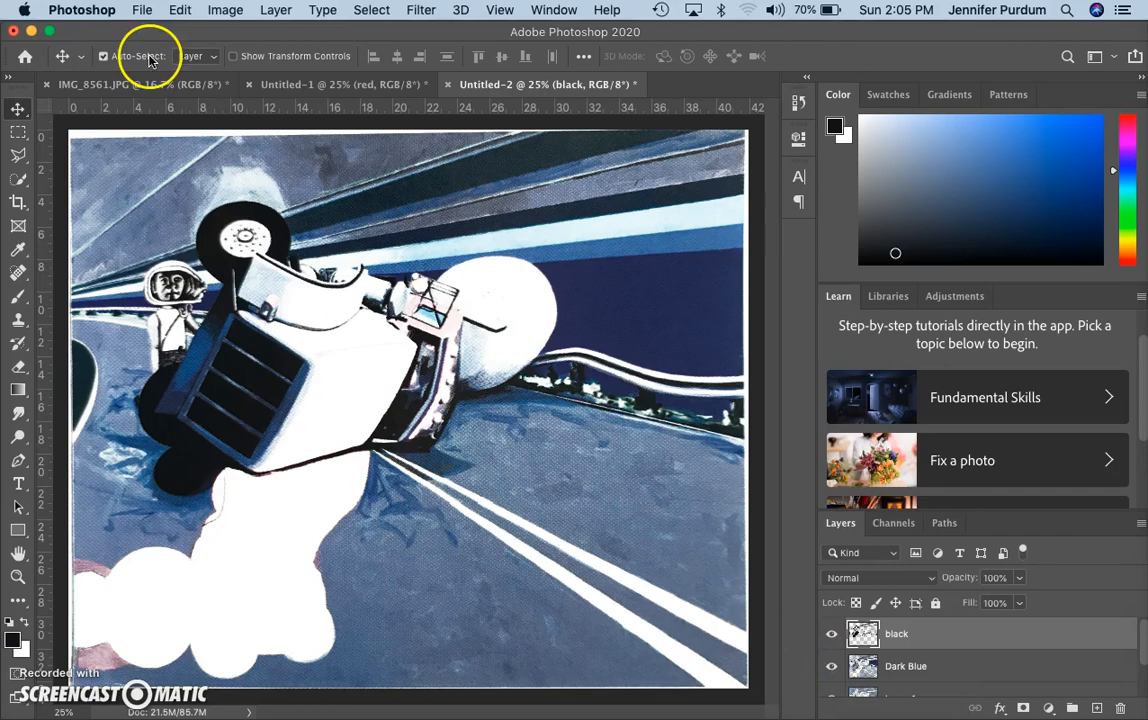
{"action": "left_click", "coordinate": [133, 84]}
{"action": "key", "text": "super+d"}
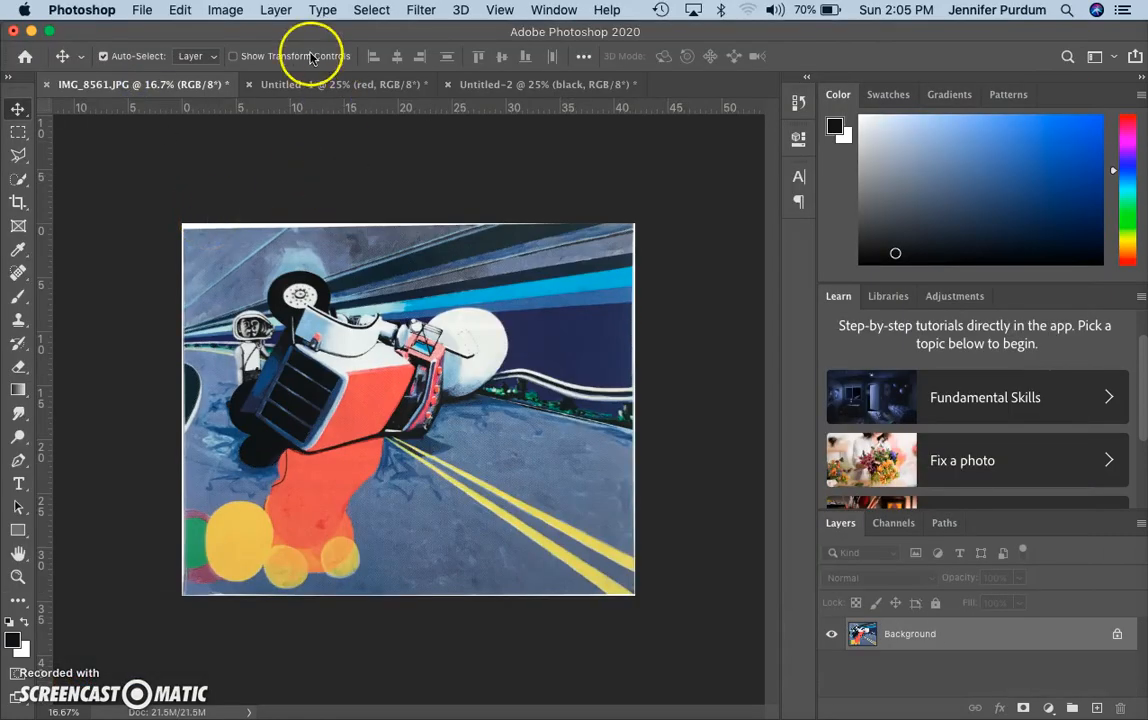
Select the red-orange car body and shadow with Color Range at Fuzziness 124
{"action": "left_click", "coordinate": [373, 9]}
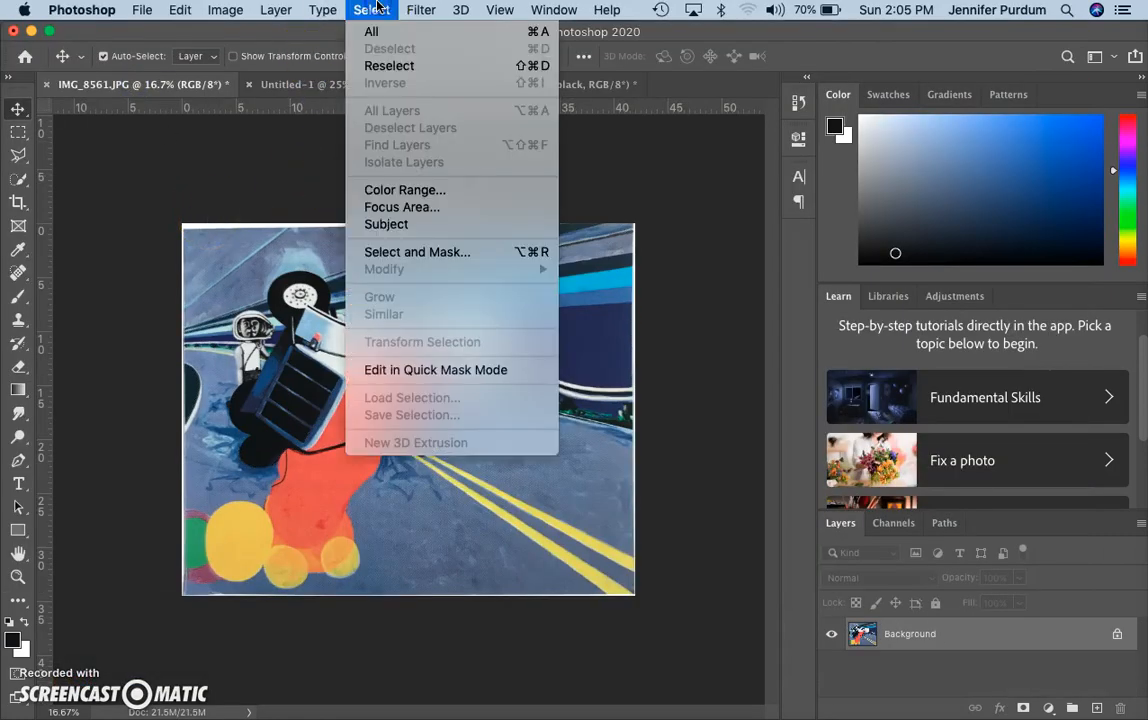
{"action": "left_click", "coordinate": [421, 189]}
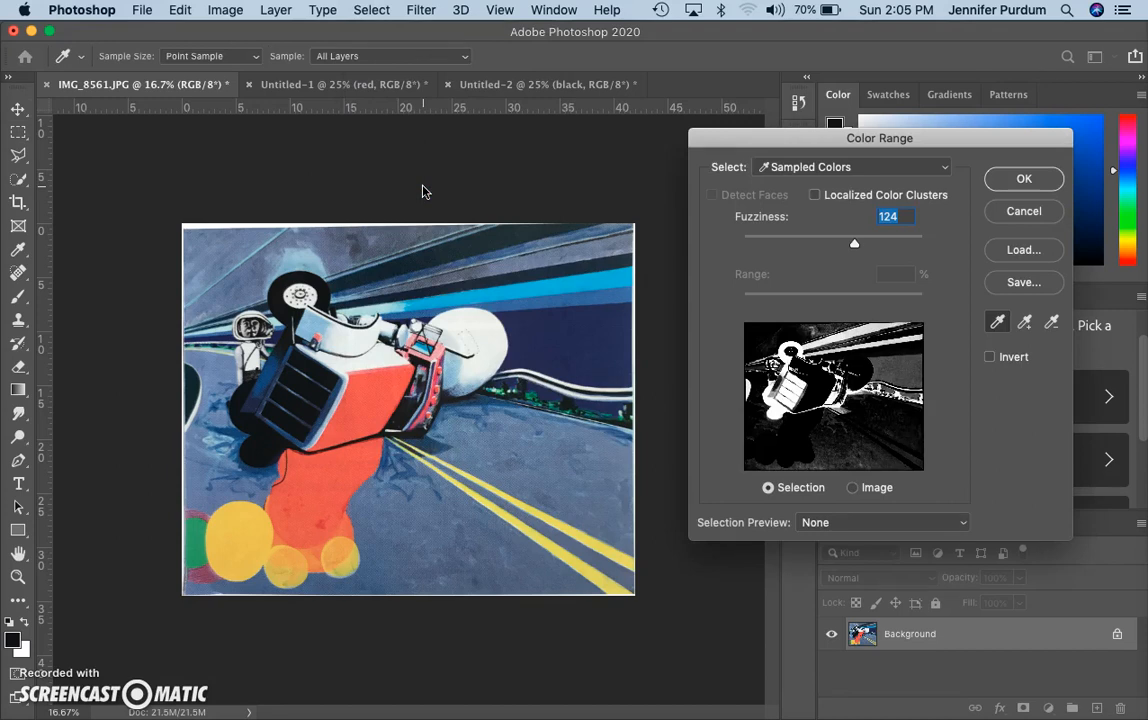
{"action": "left_click", "coordinate": [377, 392]}
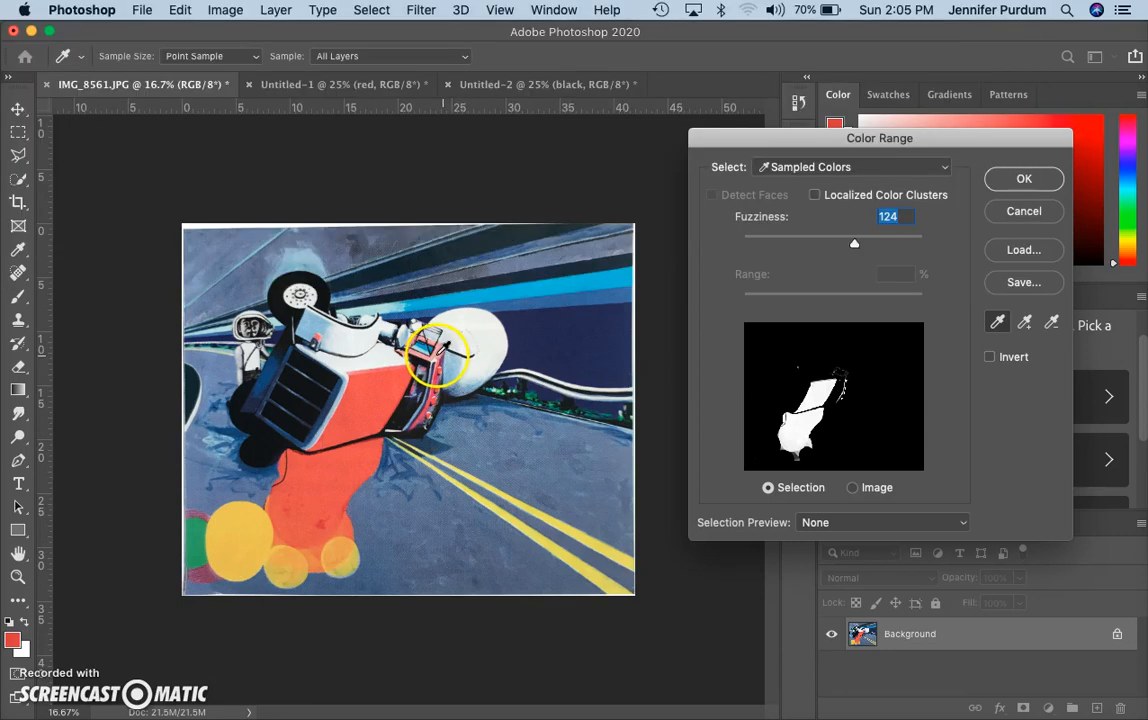
{"action": "left_click", "coordinate": [205, 573]}
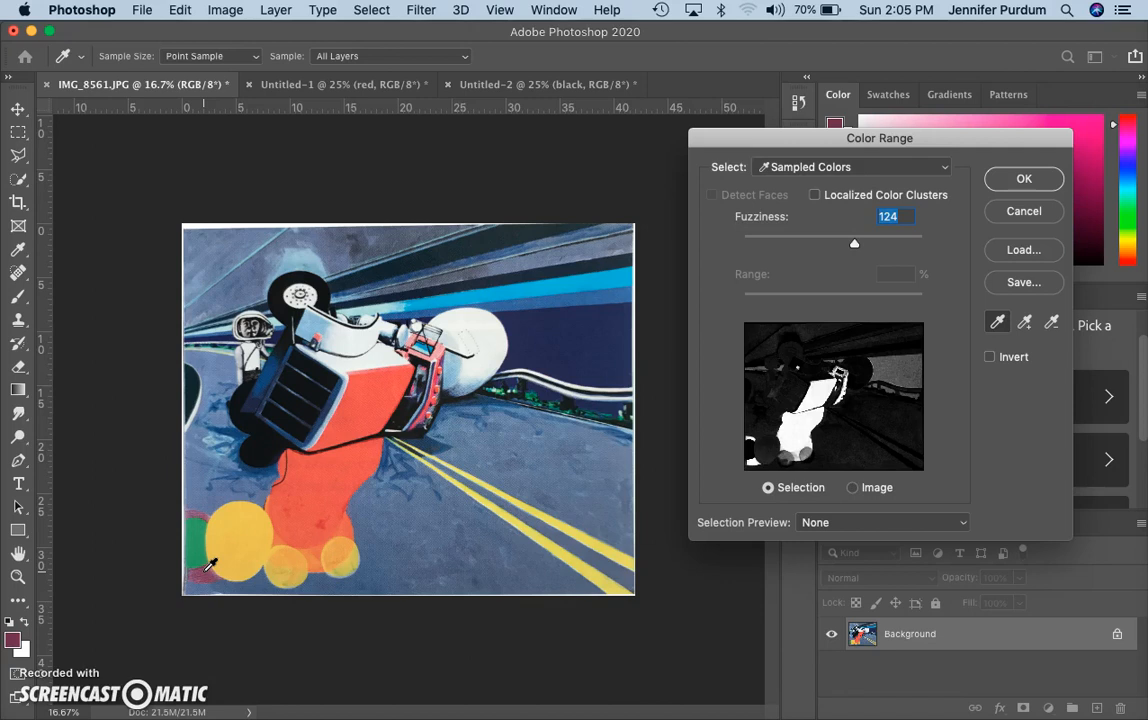
{"action": "left_click", "coordinate": [208, 565]}
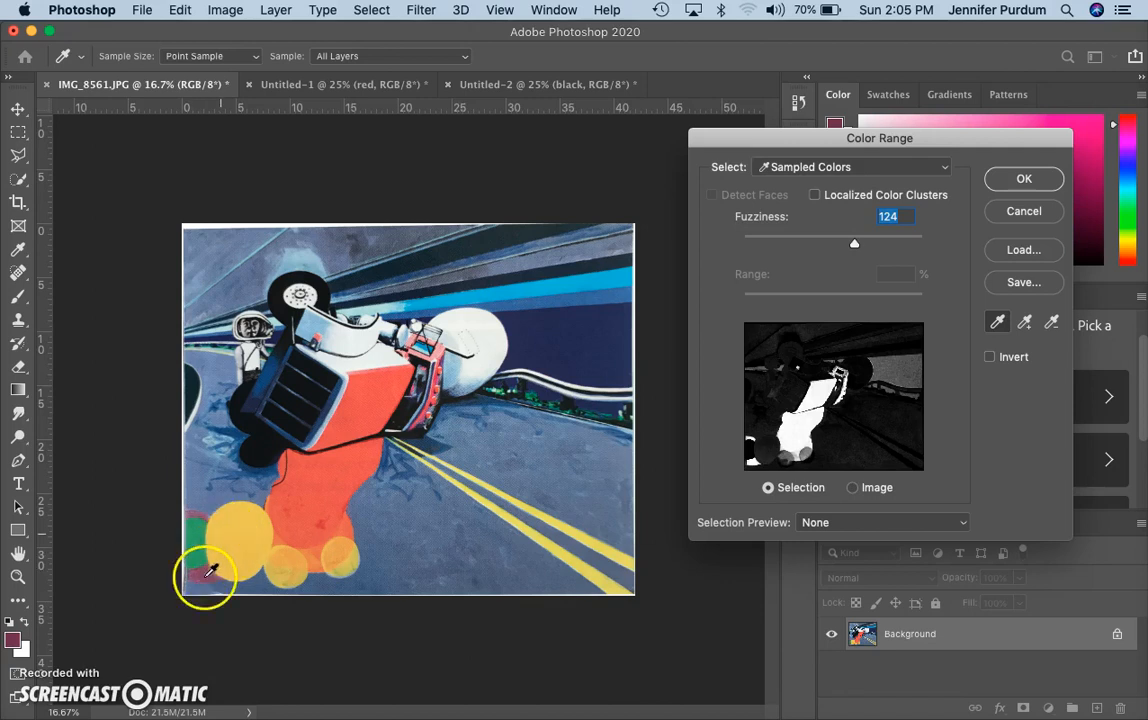
{"action": "left_click", "coordinate": [386, 425]}
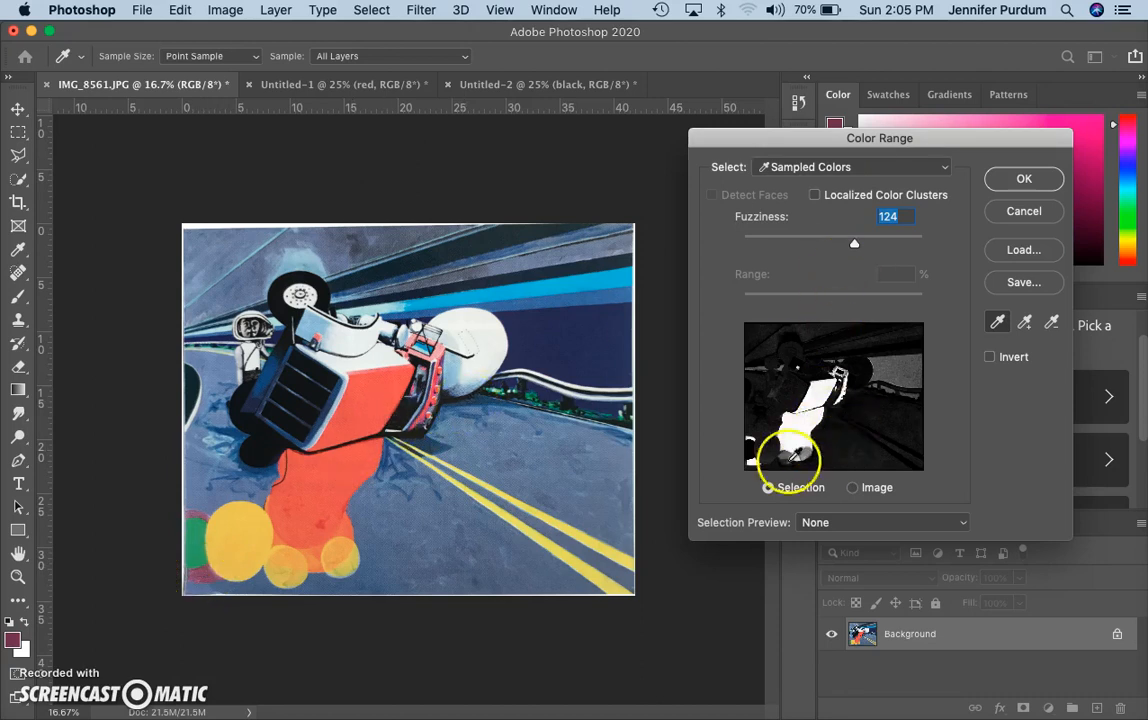
{"action": "left_click", "coordinate": [1016, 186]}
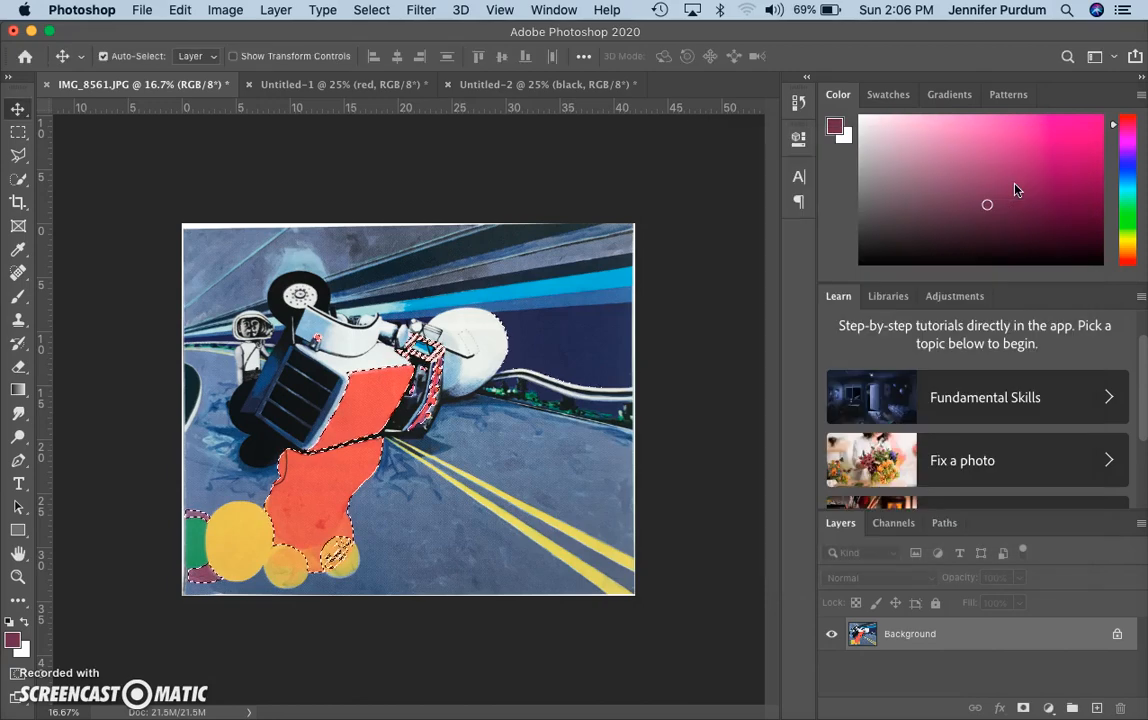
Copy the selected red areas and switch to Untitled-2
{"action": "key", "text": "super+c"}
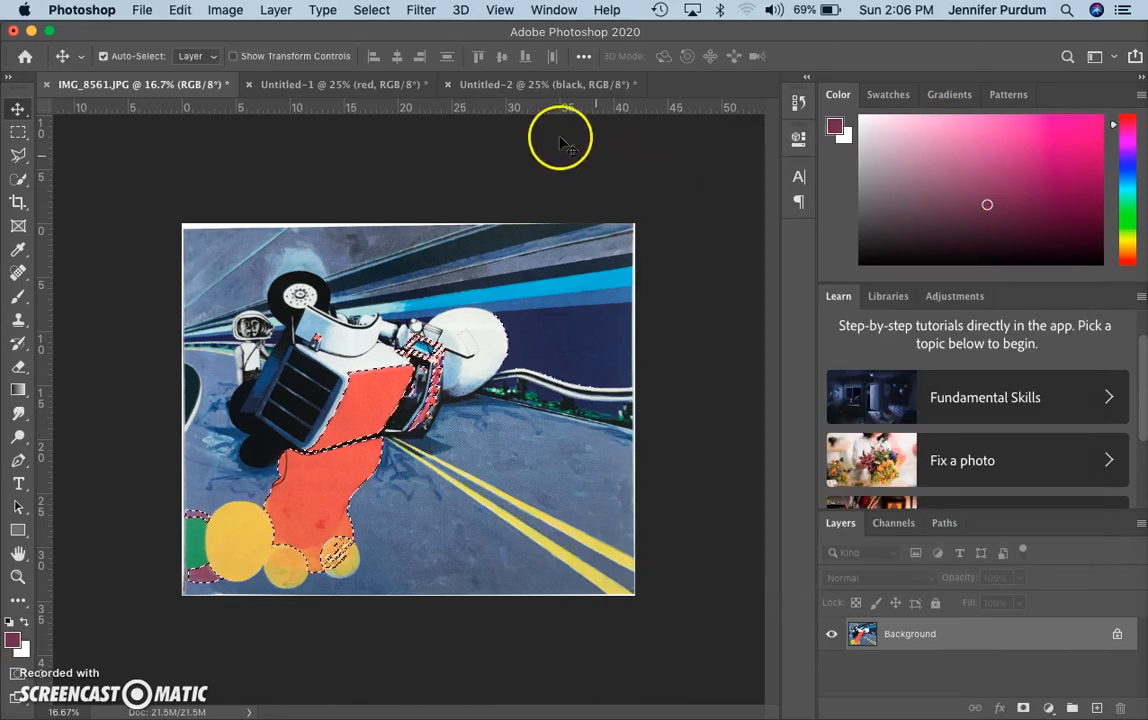
{"action": "left_click", "coordinate": [545, 85]}
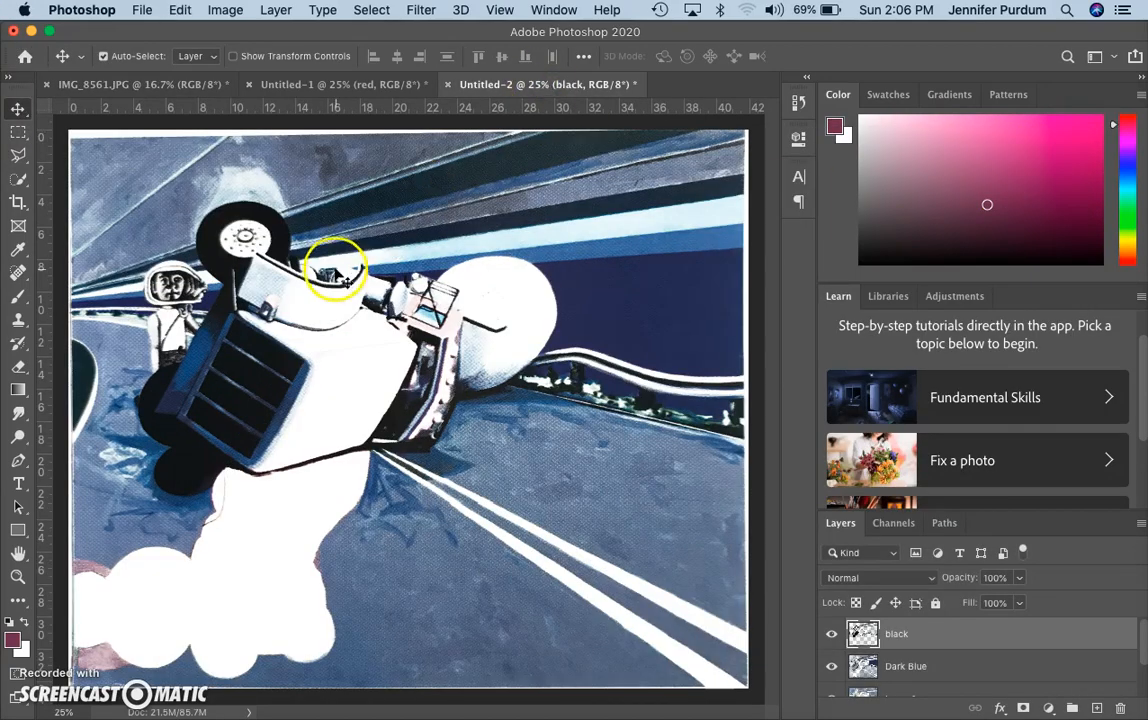
{"action": "left_click", "coordinate": [227, 10]}
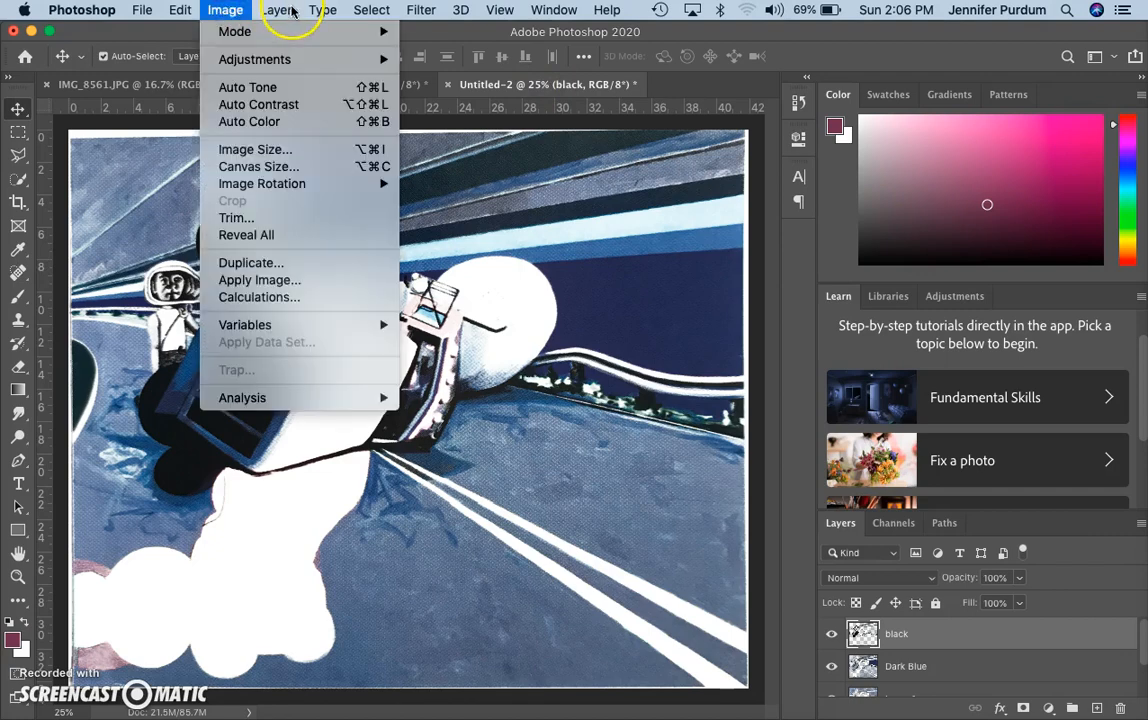
Add a layer named 'Red' holding the pasted red-orange shapes, then return to IMG_8561.JPG
{"action": "mouse_move", "coordinate": [276, 10]}
{"action": "mouse_move", "coordinate": [366, 38]}
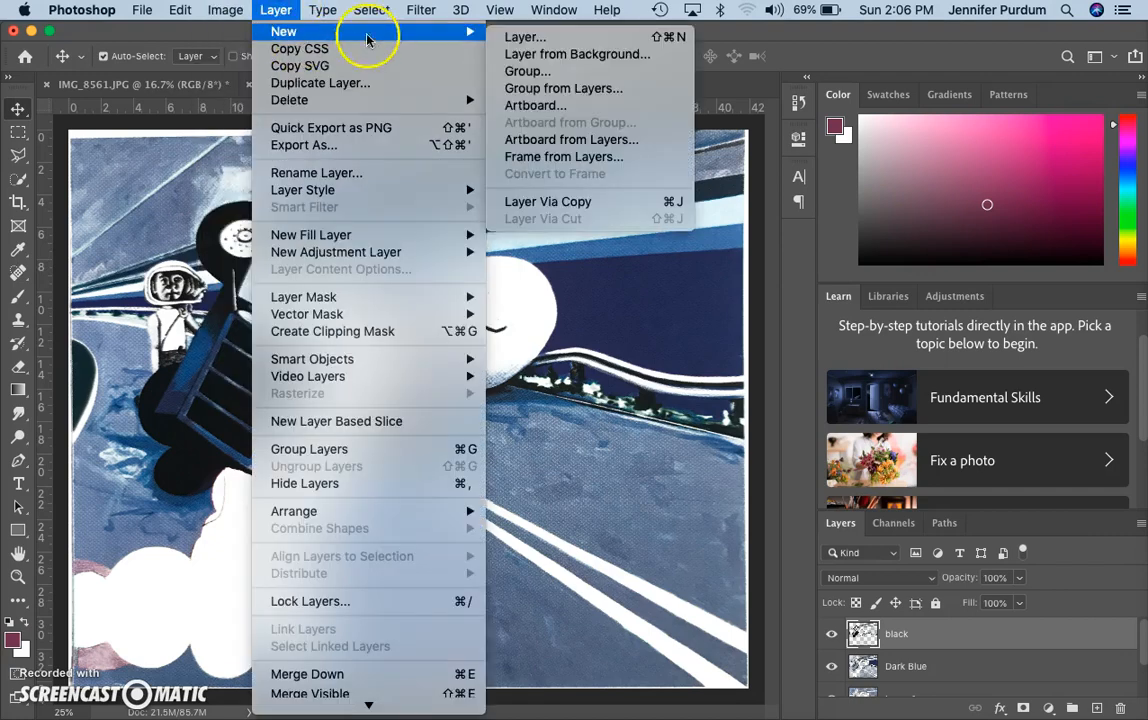
{"action": "left_click", "coordinate": [525, 36]}
{"action": "key", "text": "BackSpace"}
{"action": "type", "text": "Red"}
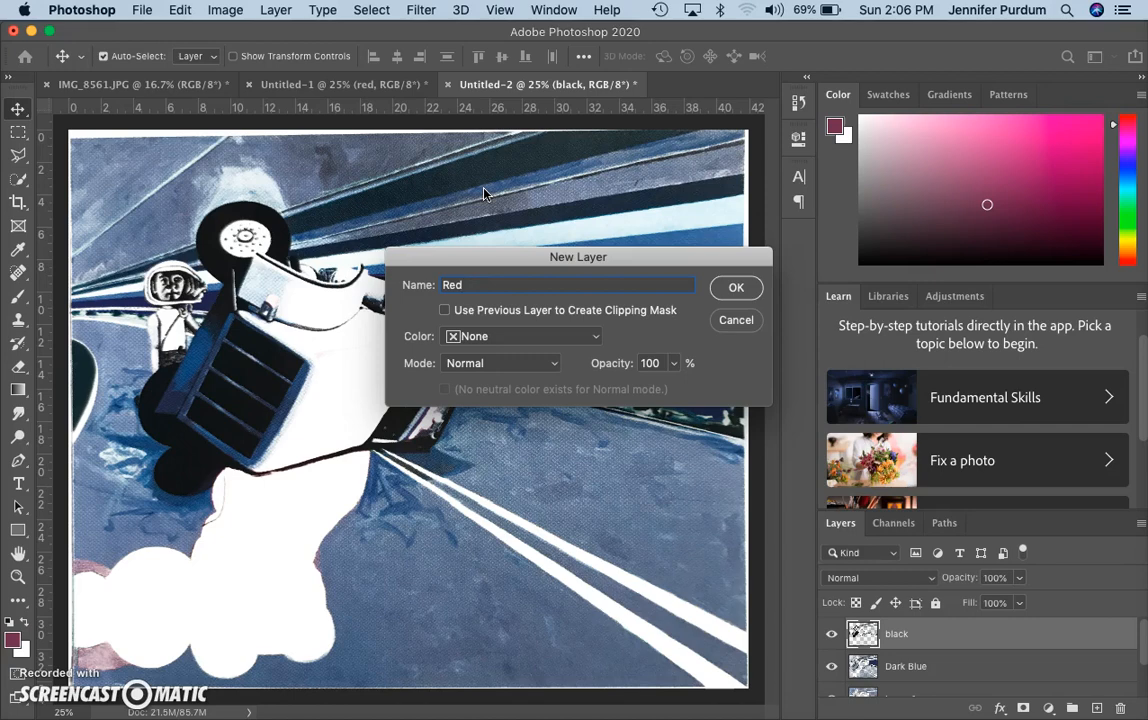
{"action": "left_click", "coordinate": [736, 288]}
{"action": "key", "text": "super+v"}
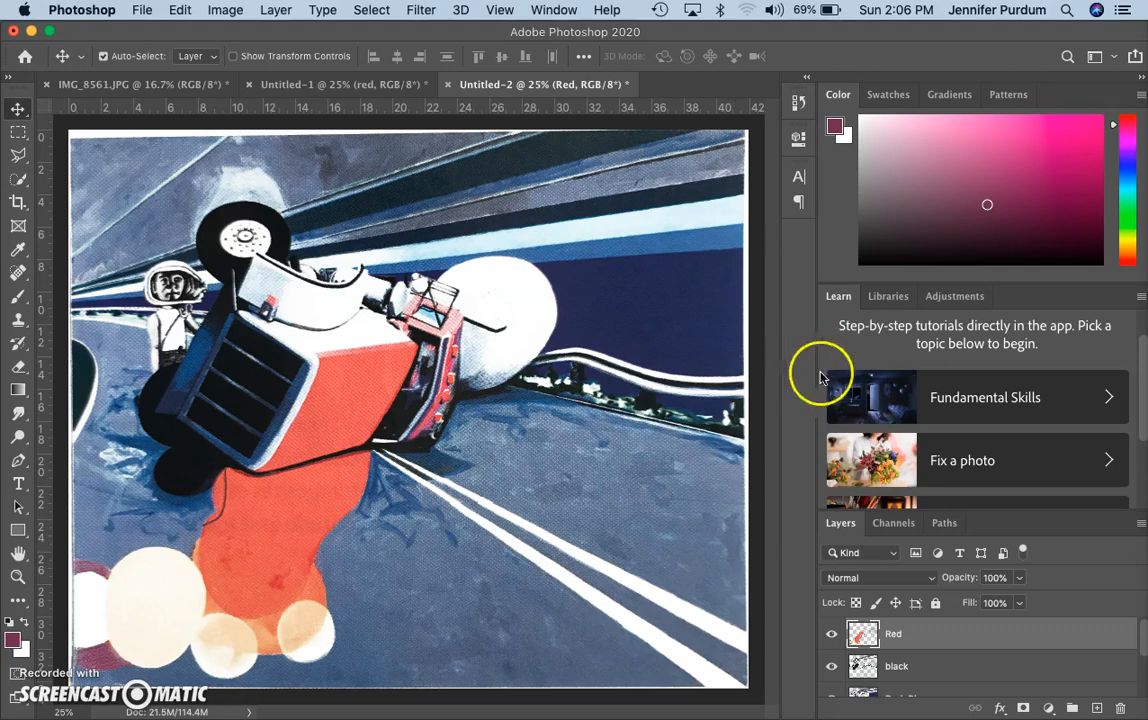
{"action": "left_click", "coordinate": [95, 87]}
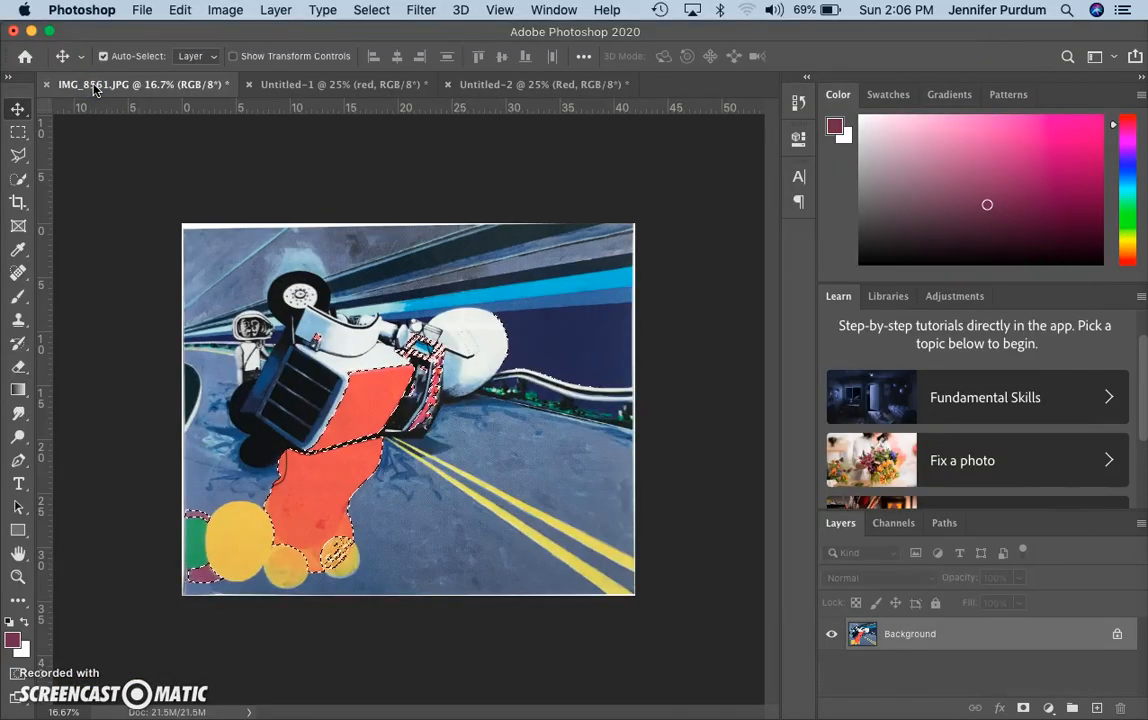
Deselect, then Color Range-sample the yellow circles and yellow road line at Fuzziness 124
{"action": "key", "text": "super+d"}
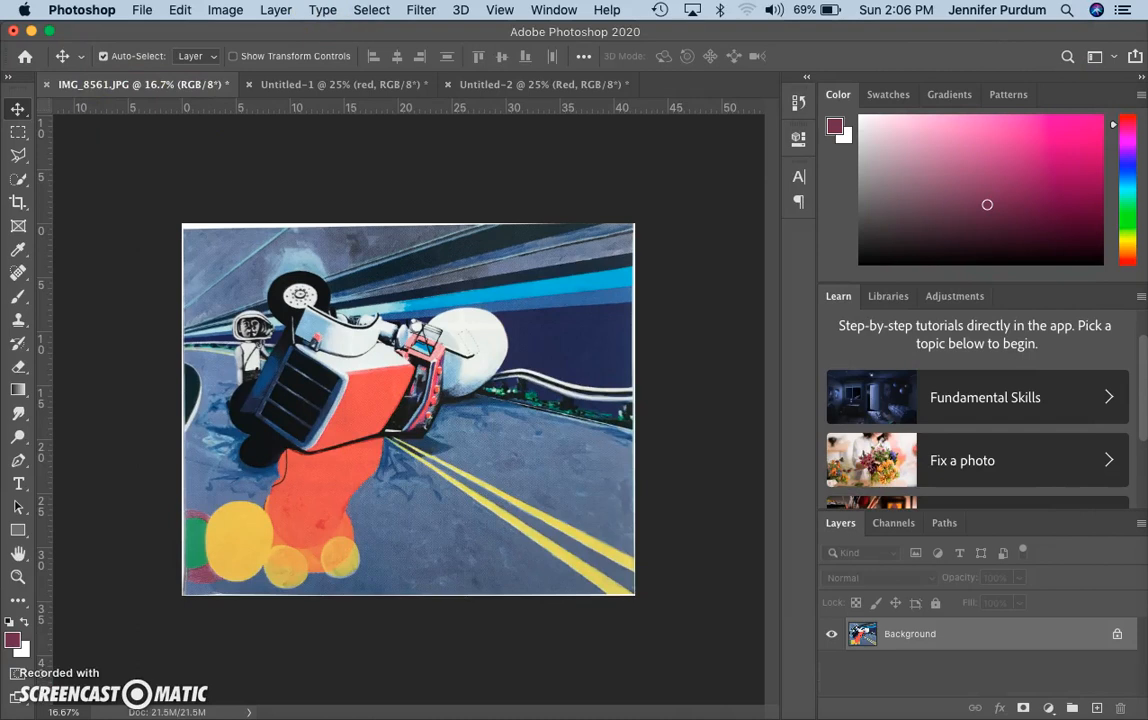
{"action": "left_click", "coordinate": [371, 10]}
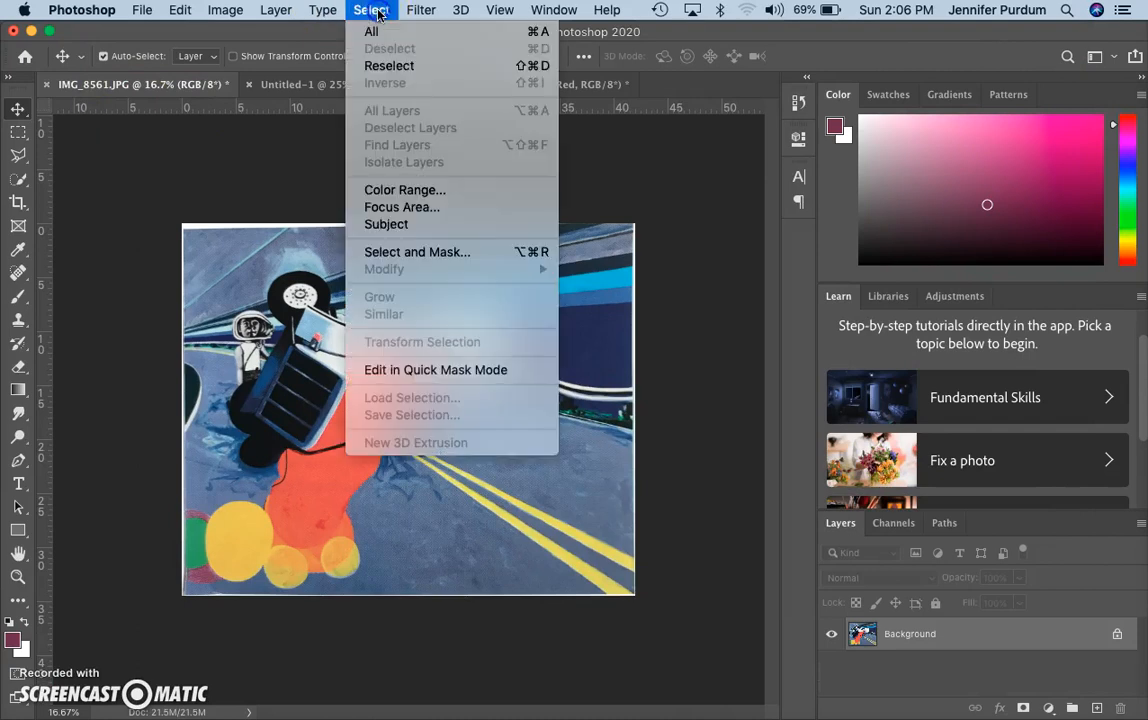
{"action": "left_click", "coordinate": [389, 192]}
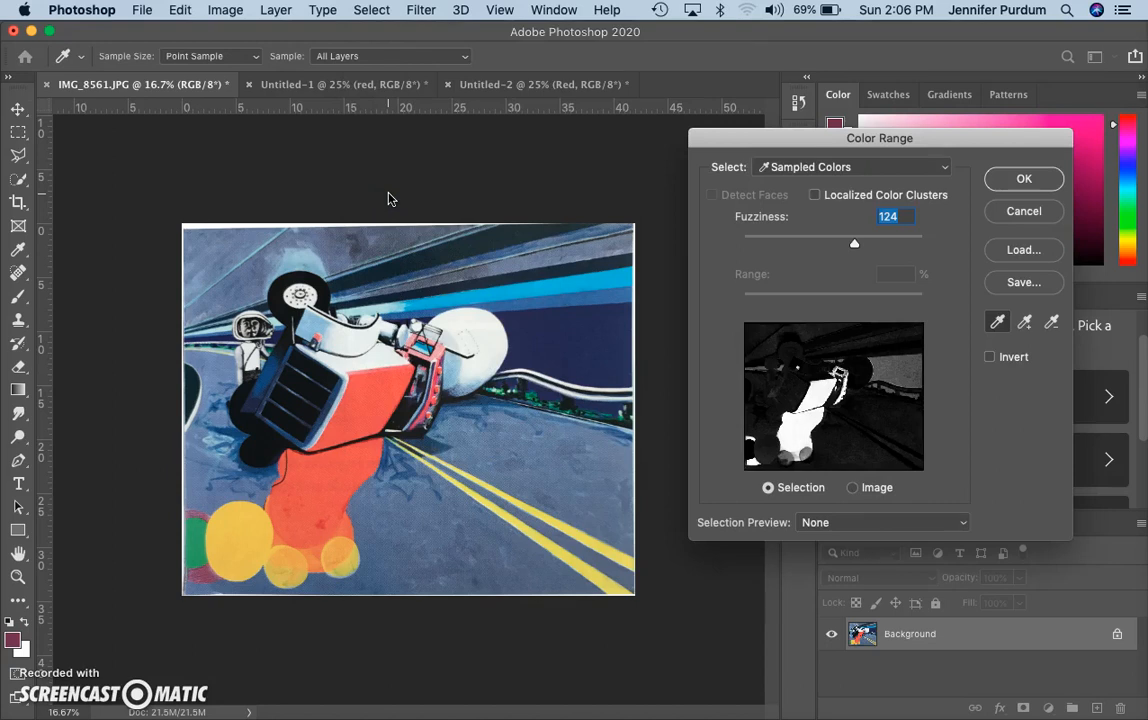
{"action": "left_click", "coordinate": [252, 543]}
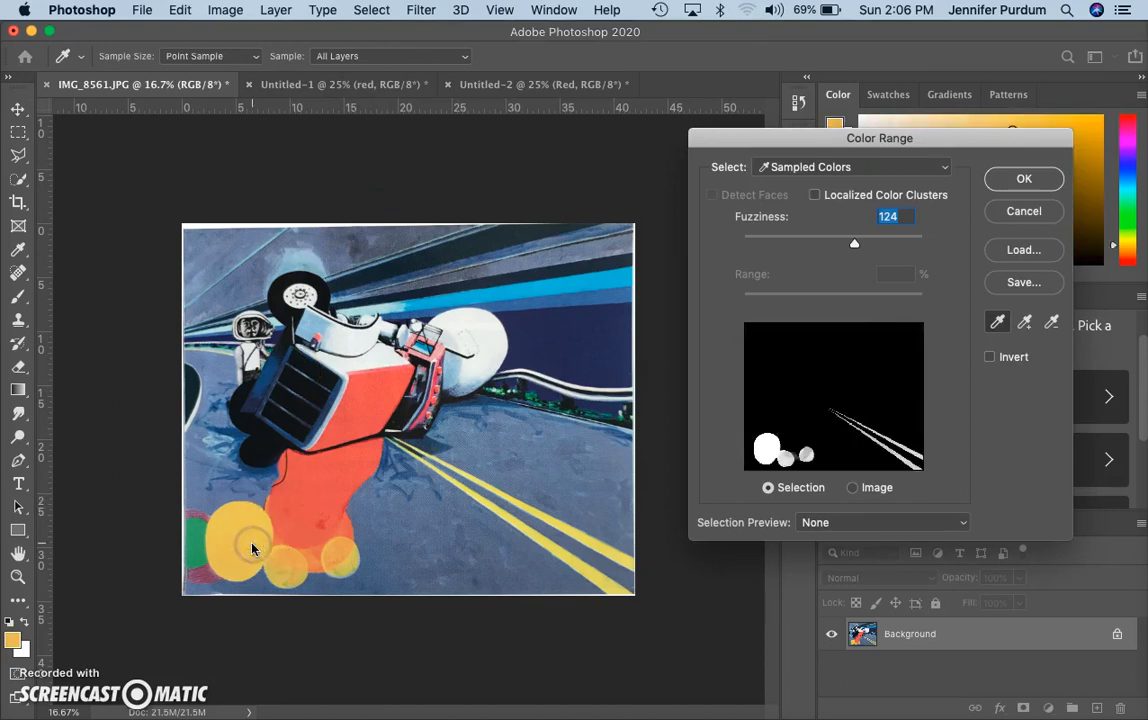
{"action": "left_click", "coordinate": [293, 559]}
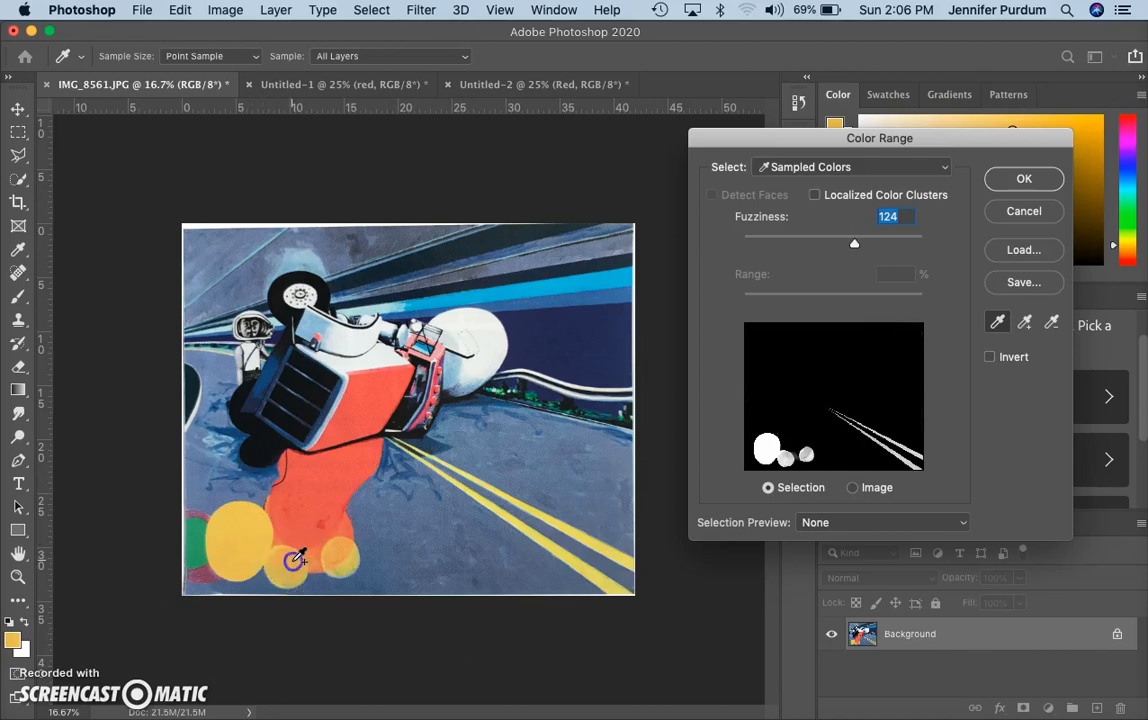
{"action": "left_click", "coordinate": [561, 546]}
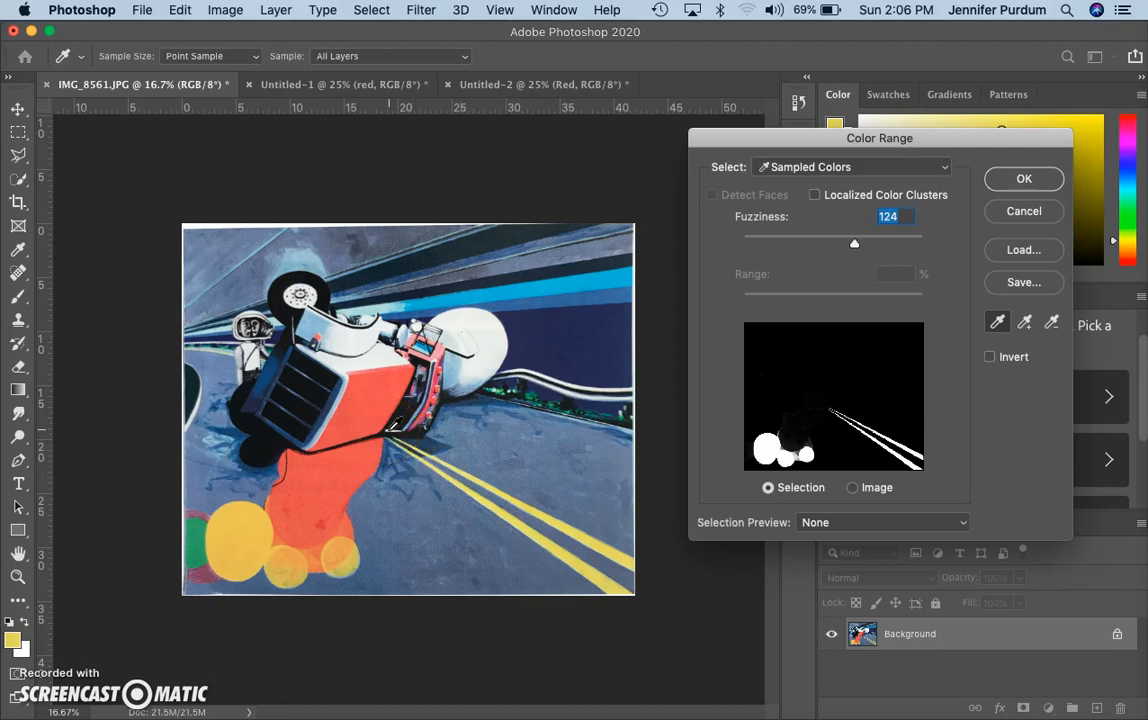
{"action": "left_click", "coordinate": [797, 374]}
{"action": "left_click", "coordinate": [1025, 178]}
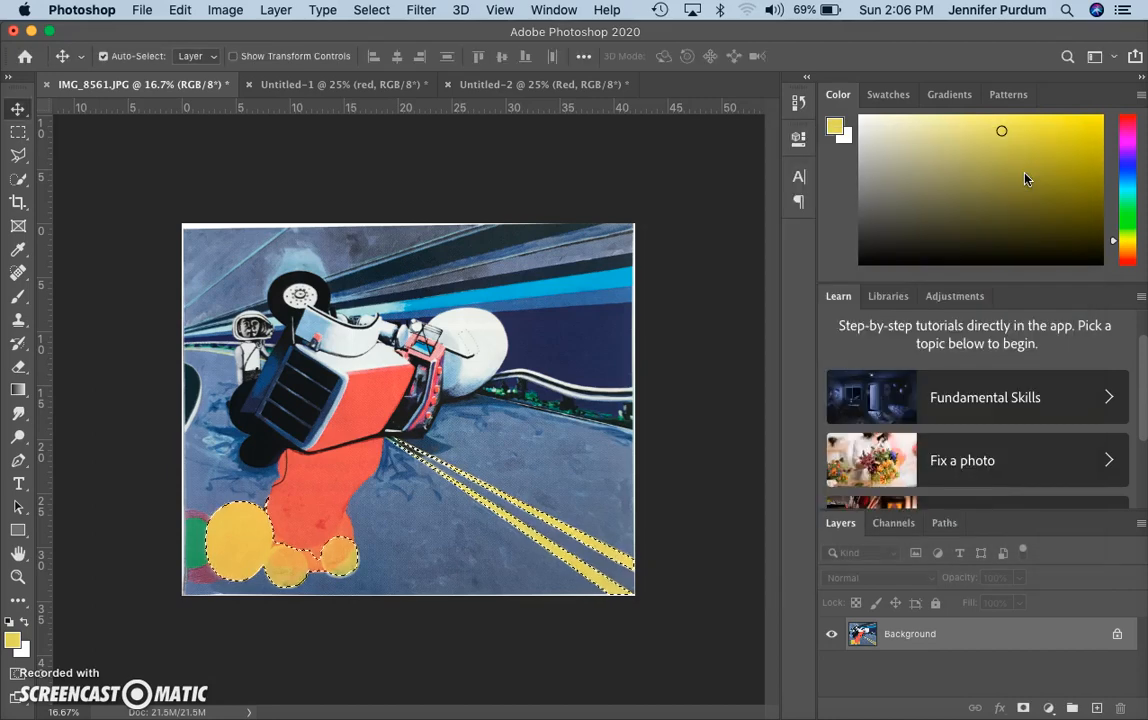
In Untitled-2, create a new empty layer named yellow
{"action": "left_click", "coordinate": [520, 86]}
{"action": "left_click", "coordinate": [276, 10]}
{"action": "mouse_move", "coordinate": [440, 31]}
{"action": "left_click", "coordinate": [515, 36]}
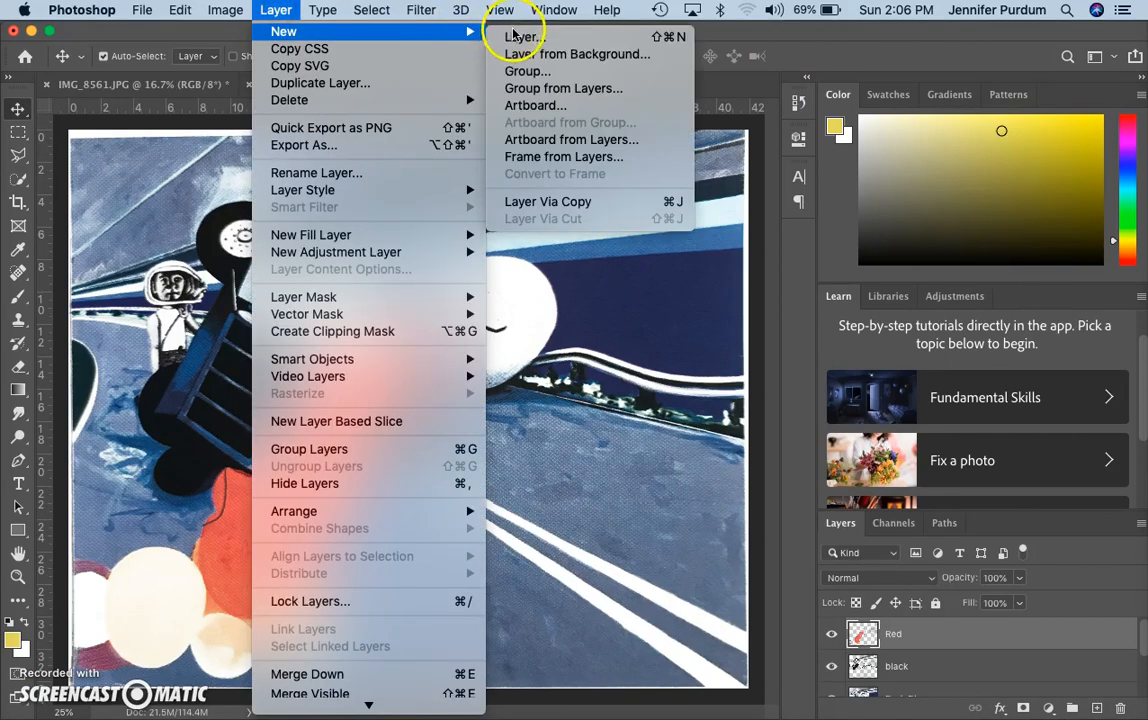
{"action": "key", "text": "BackSpace"}
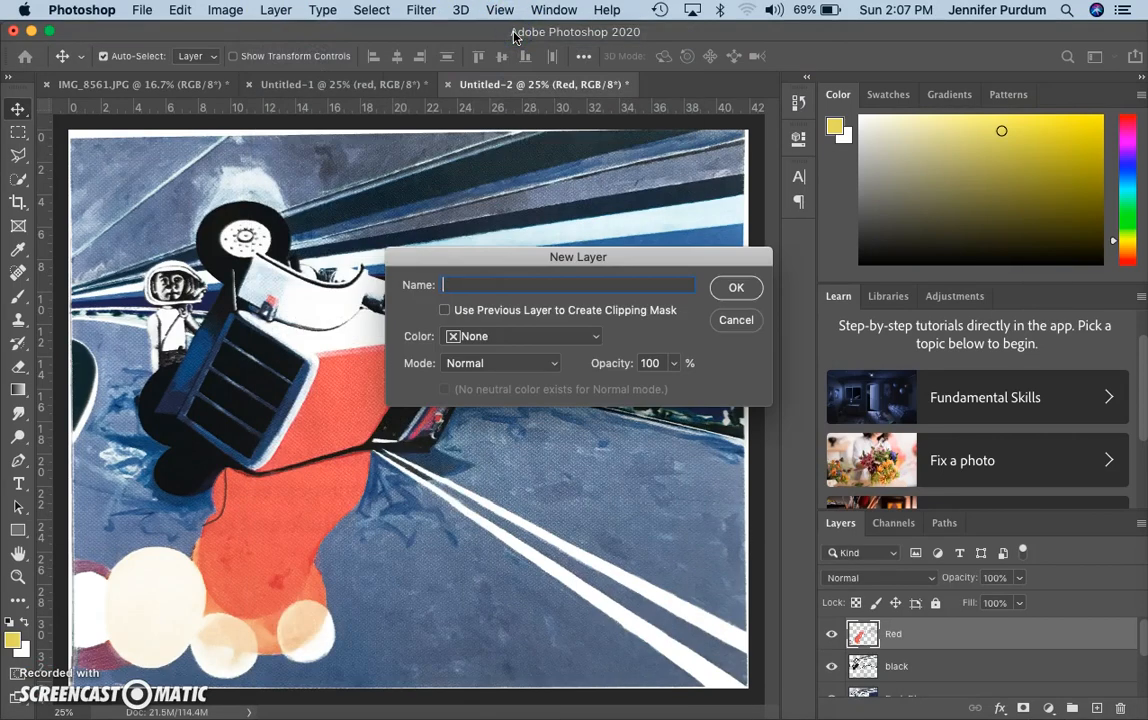
{"action": "type", "text": "yellow"}
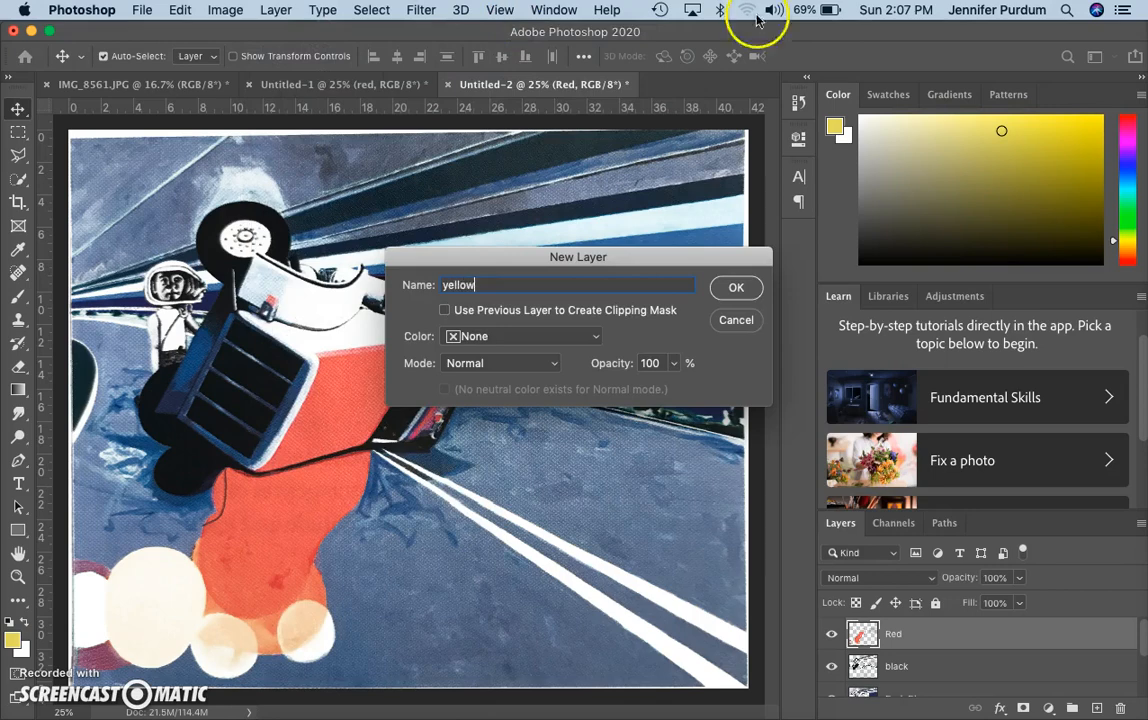
{"action": "left_click", "coordinate": [740, 288]}
Paste the yellow circles and road lines onto it and align them over the painting
{"action": "key", "text": "super+v"}
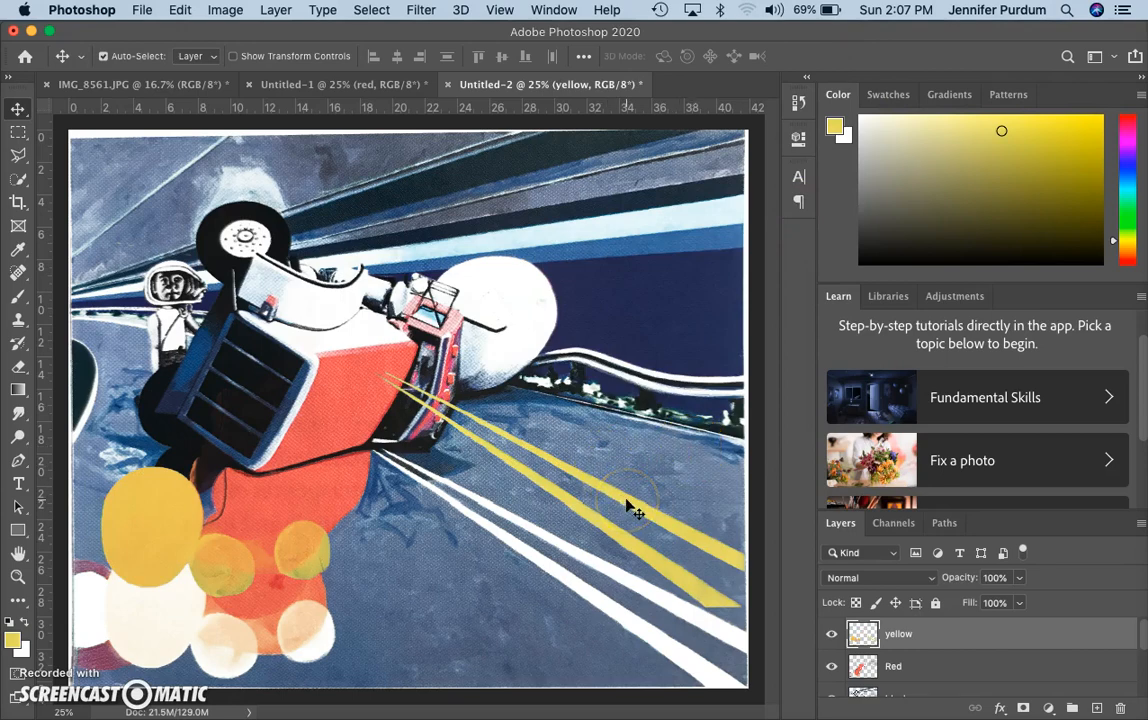
{"action": "left_click_drag", "start_coordinate": [626, 503], "coordinate": [626, 581]}
{"action": "left_click_drag", "start_coordinate": [629, 579], "coordinate": [630, 581]}
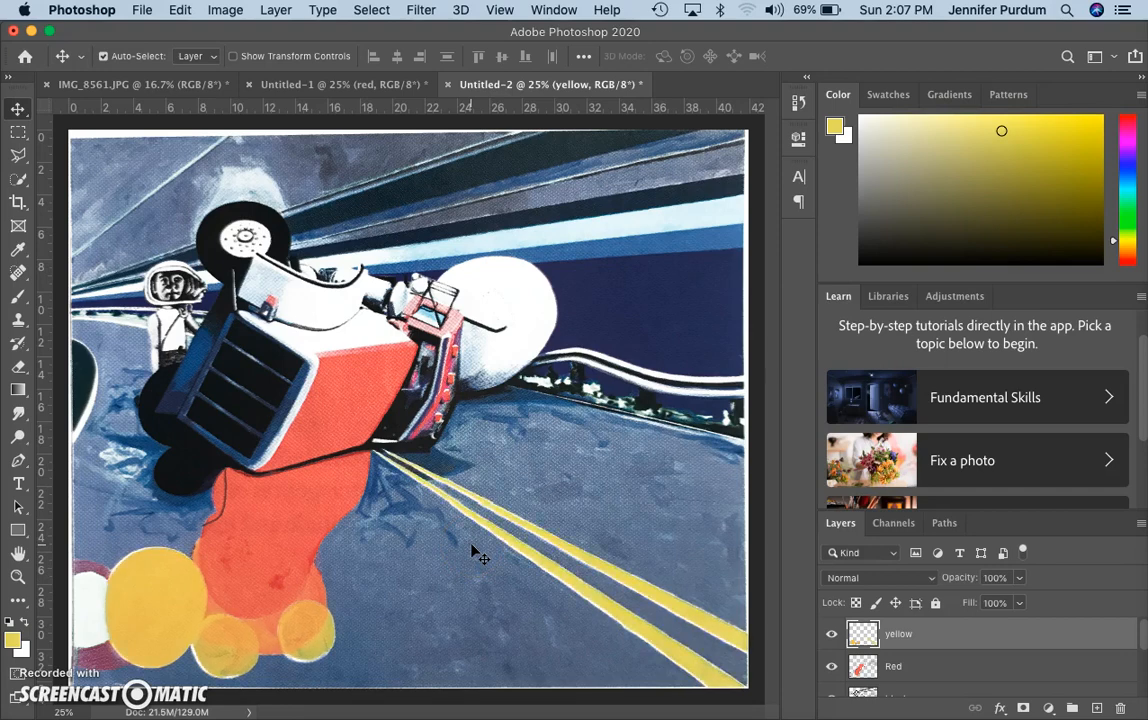
{"action": "left_click", "coordinate": [434, 517]}
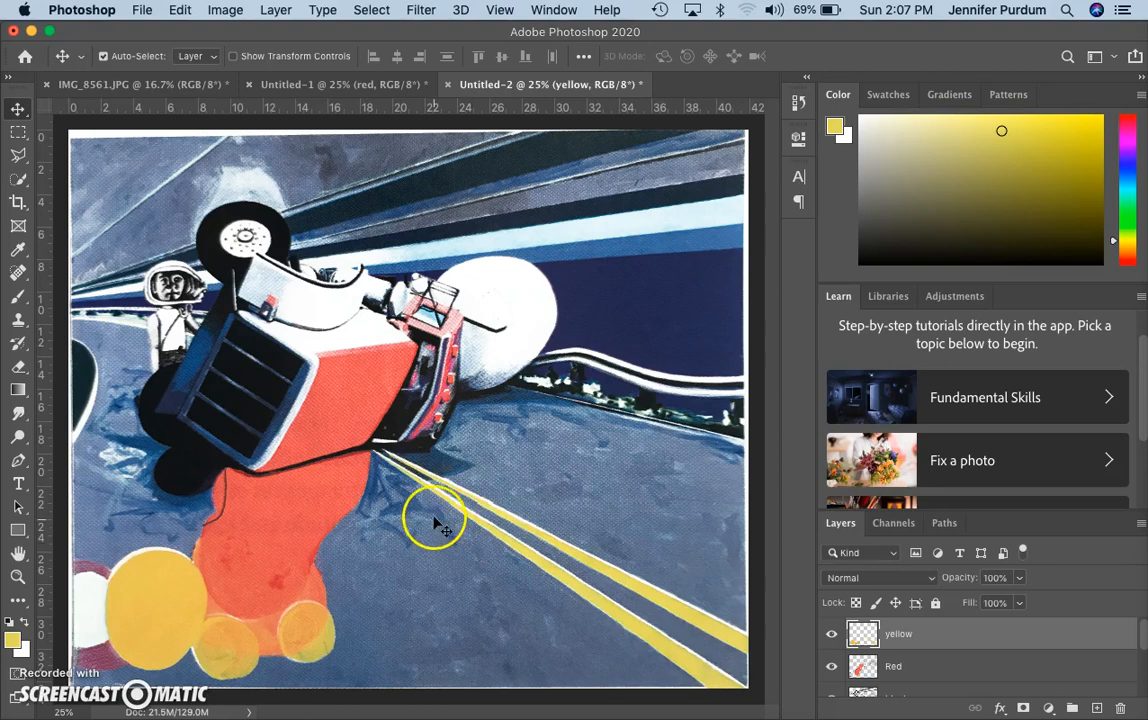
On IMG_8561.JPG, Color Range-select the bright blue stripe with fuzziness raised from 124 to 134
{"action": "left_click", "coordinate": [148, 86]}
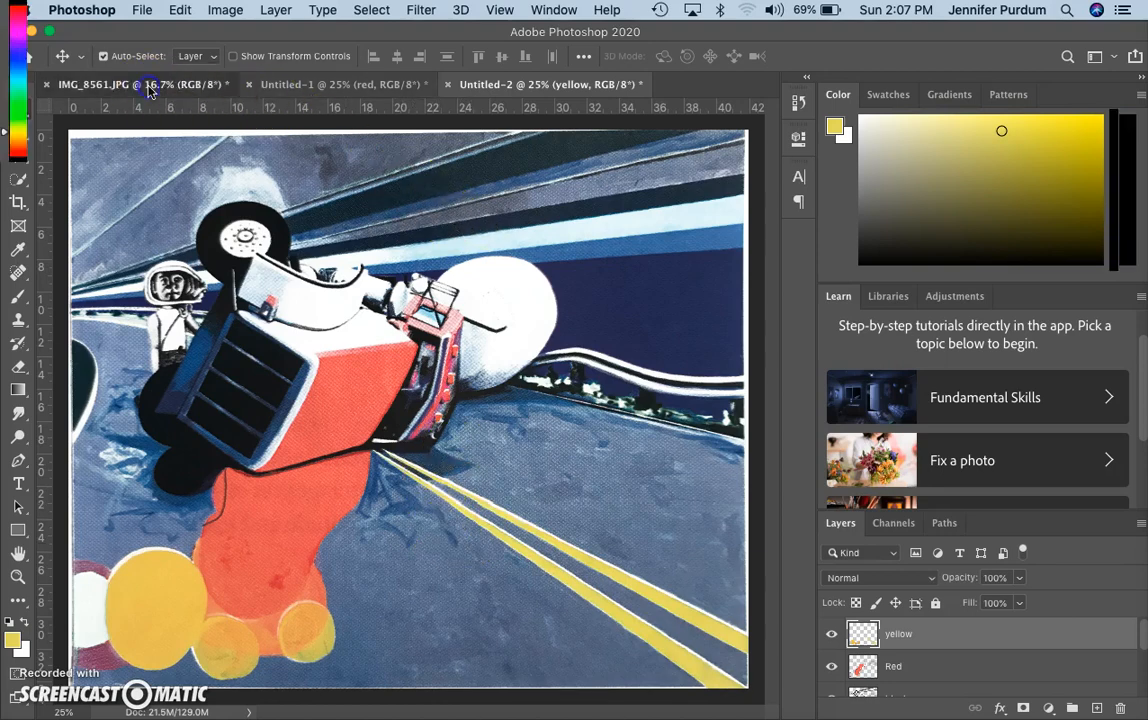
{"action": "key", "text": "super+d"}
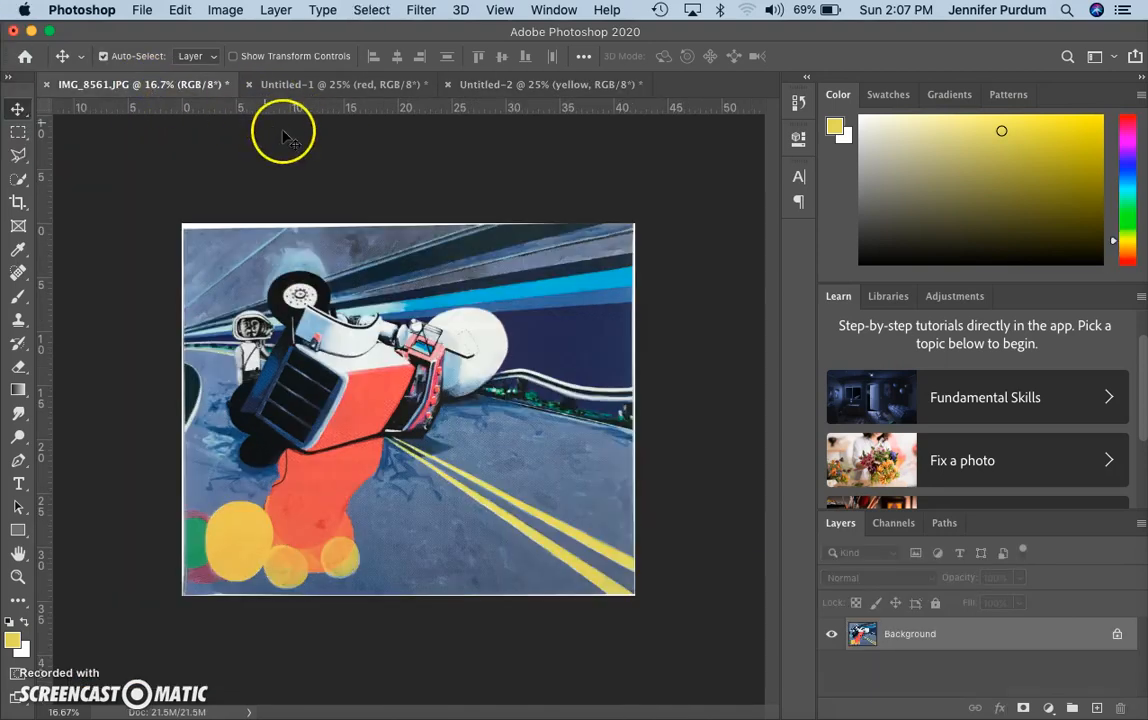
{"action": "left_click", "coordinate": [376, 12]}
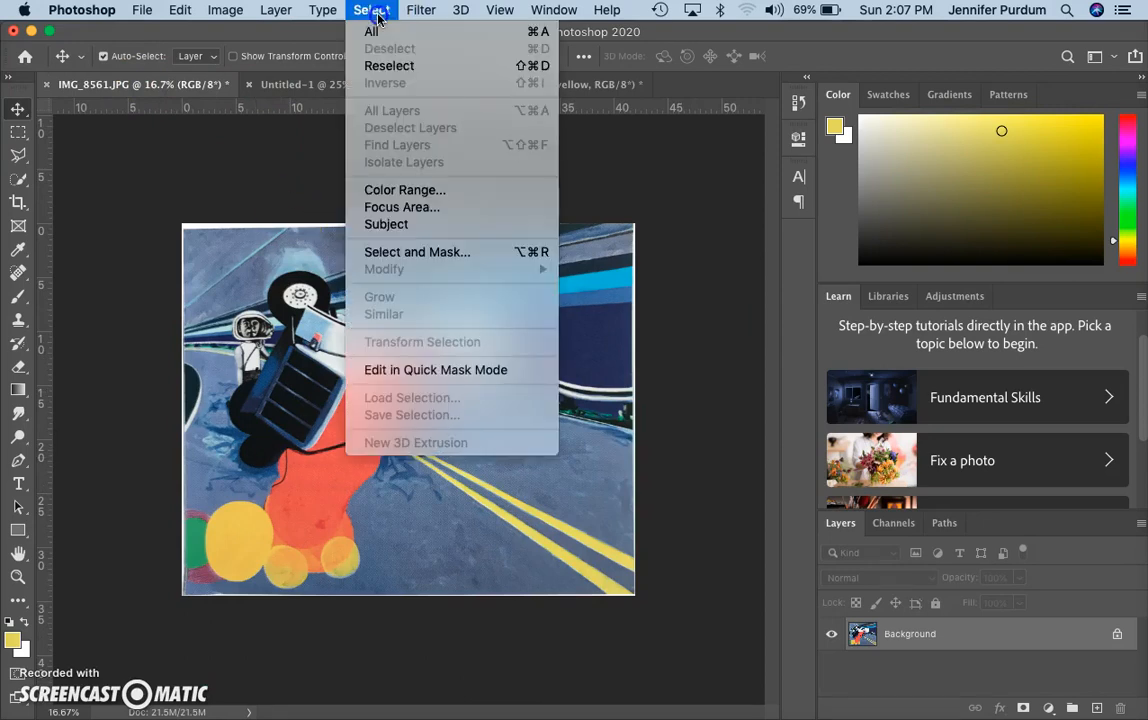
{"action": "left_click", "coordinate": [380, 191]}
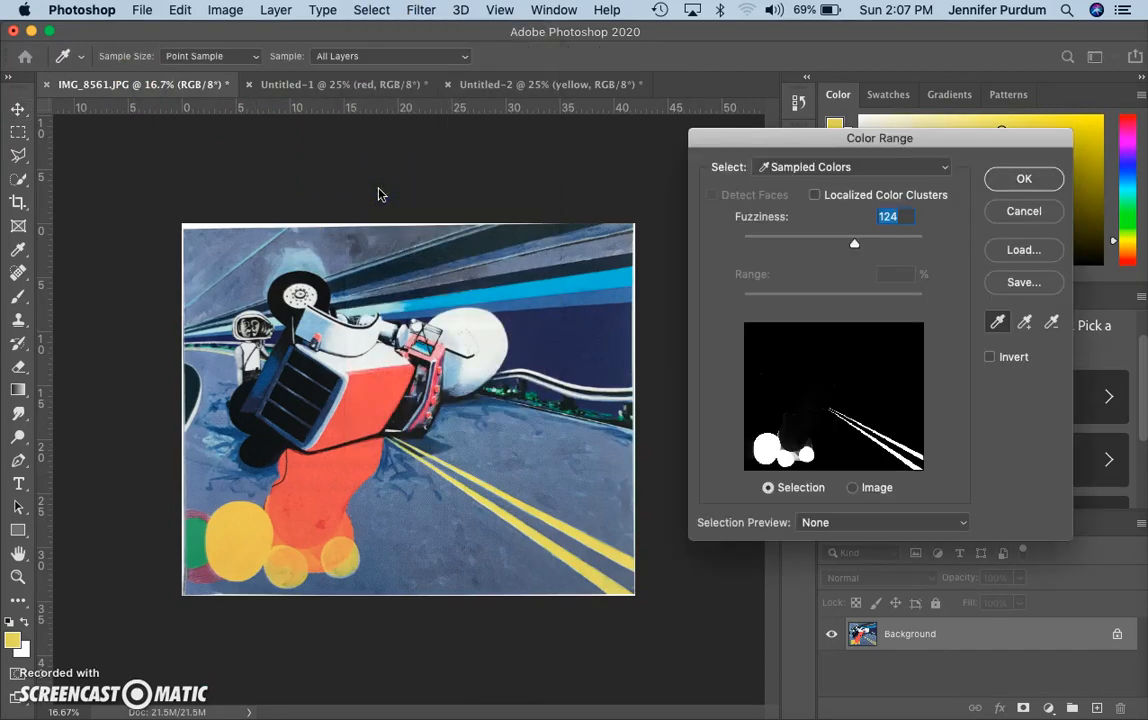
{"action": "left_click", "coordinate": [570, 284]}
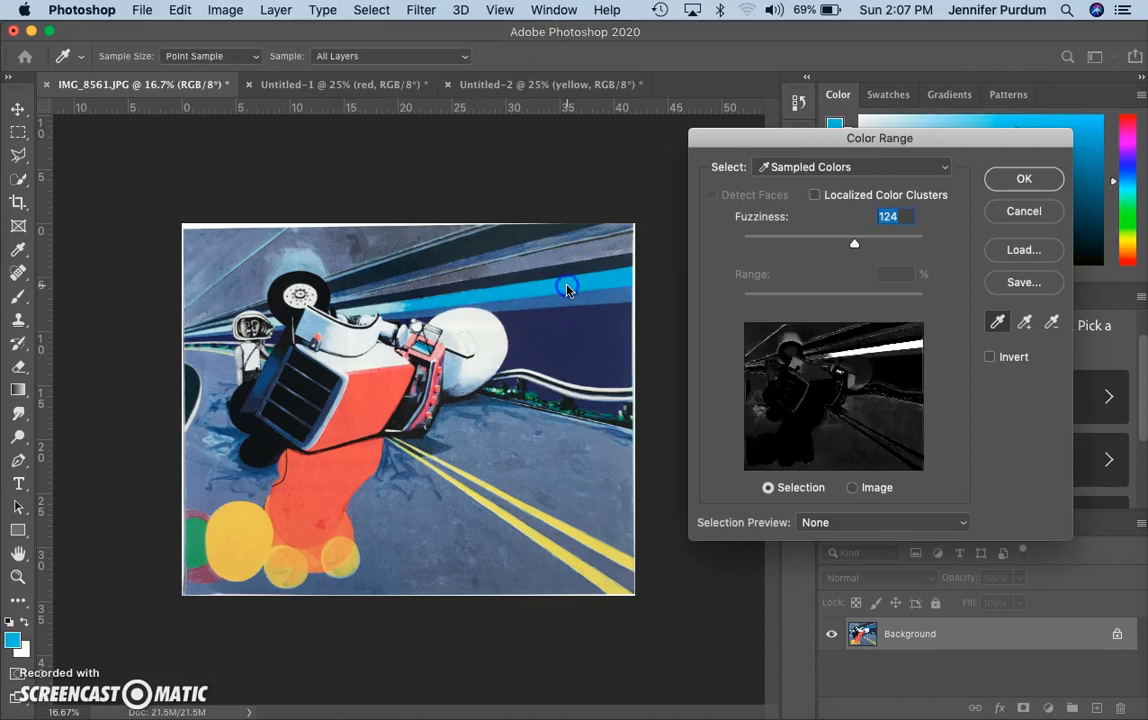
{"action": "left_click", "coordinate": [854, 248]}
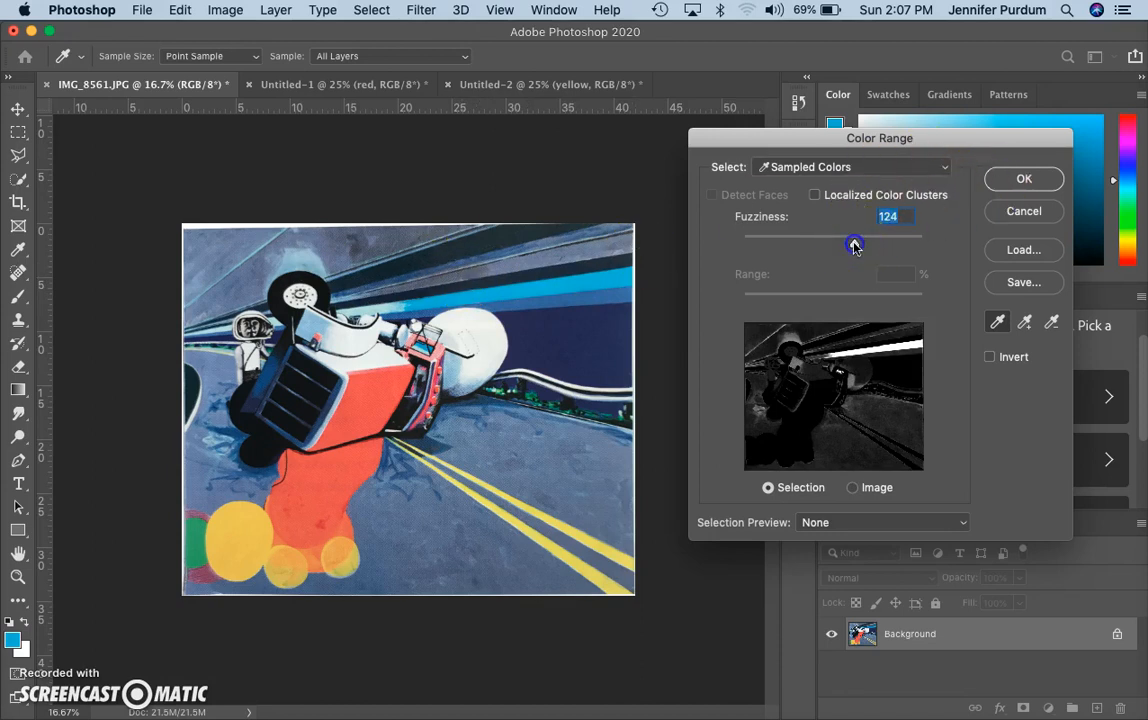
{"action": "left_click_drag", "start_coordinate": [858, 248], "coordinate": [866, 249]}
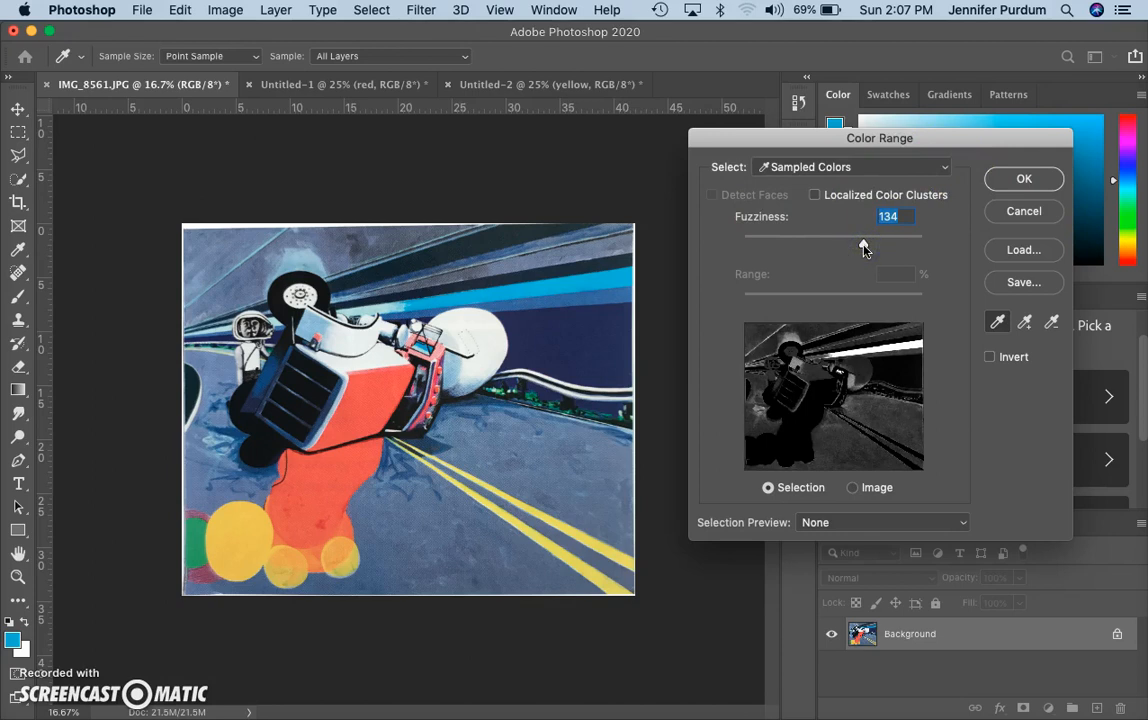
{"action": "left_click", "coordinate": [1042, 182]}
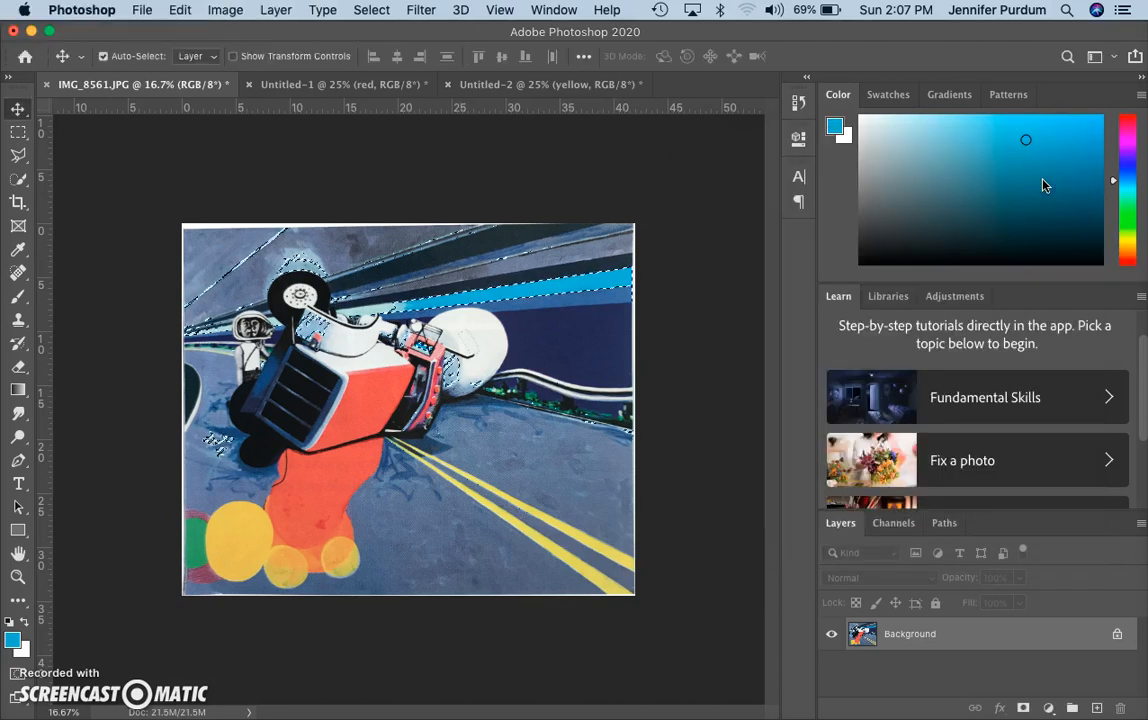
{"action": "left_click", "coordinate": [575, 84]}
{"action": "left_click", "coordinate": [276, 11]}
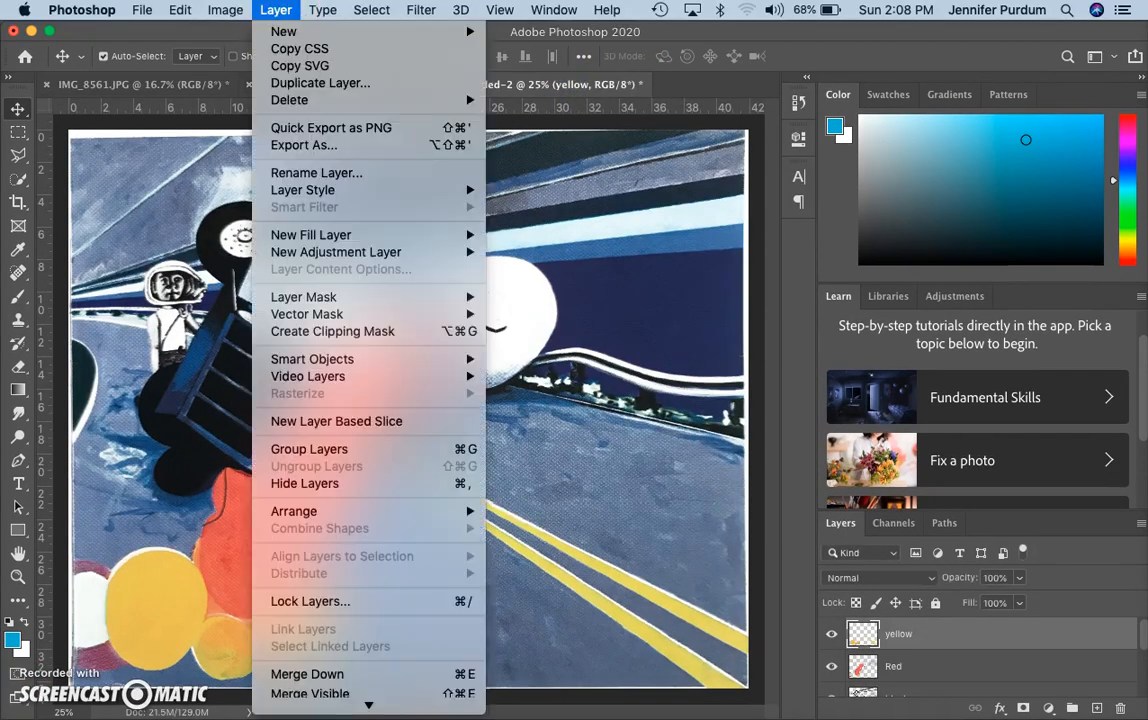
{"action": "mouse_move", "coordinate": [285, 33]}
{"action": "left_click", "coordinate": [508, 38]}
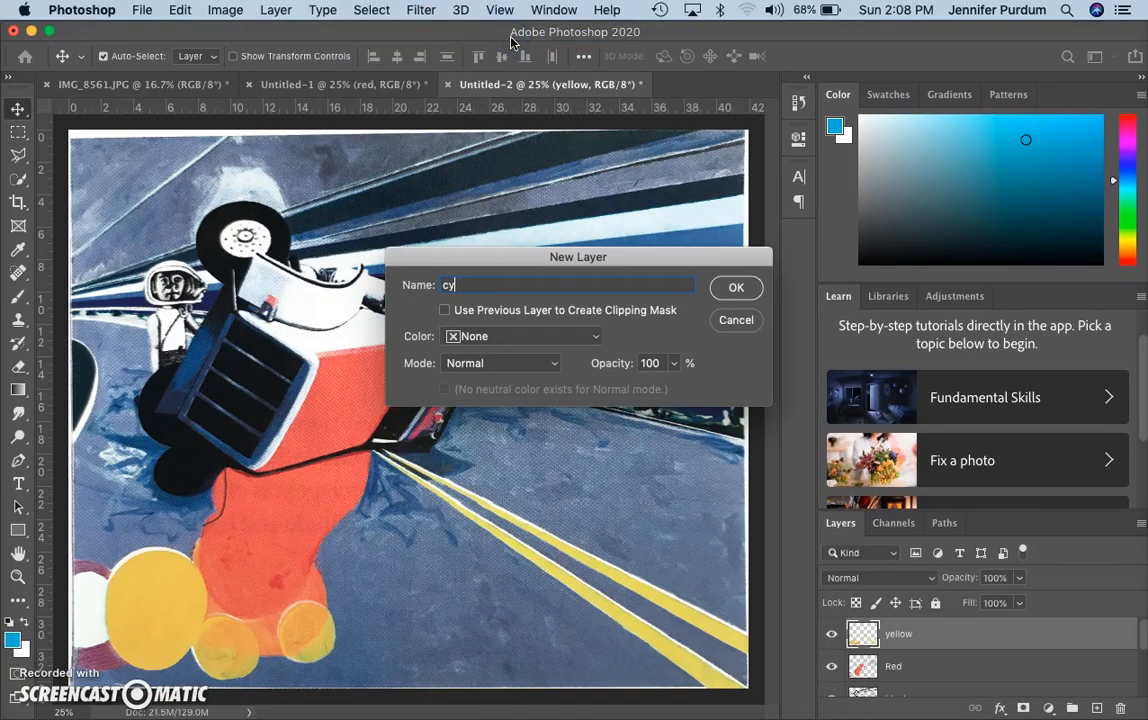
{"action": "left_click", "coordinate": [739, 287]}
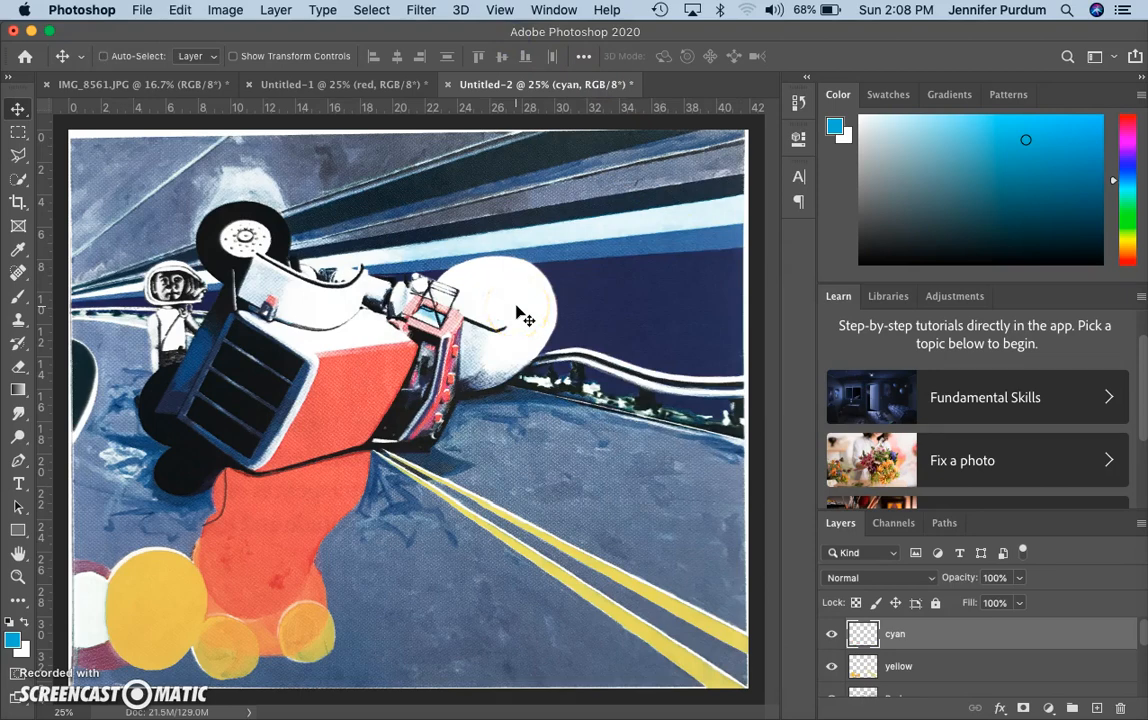
{"action": "key", "text": "alt+BackSpace"}
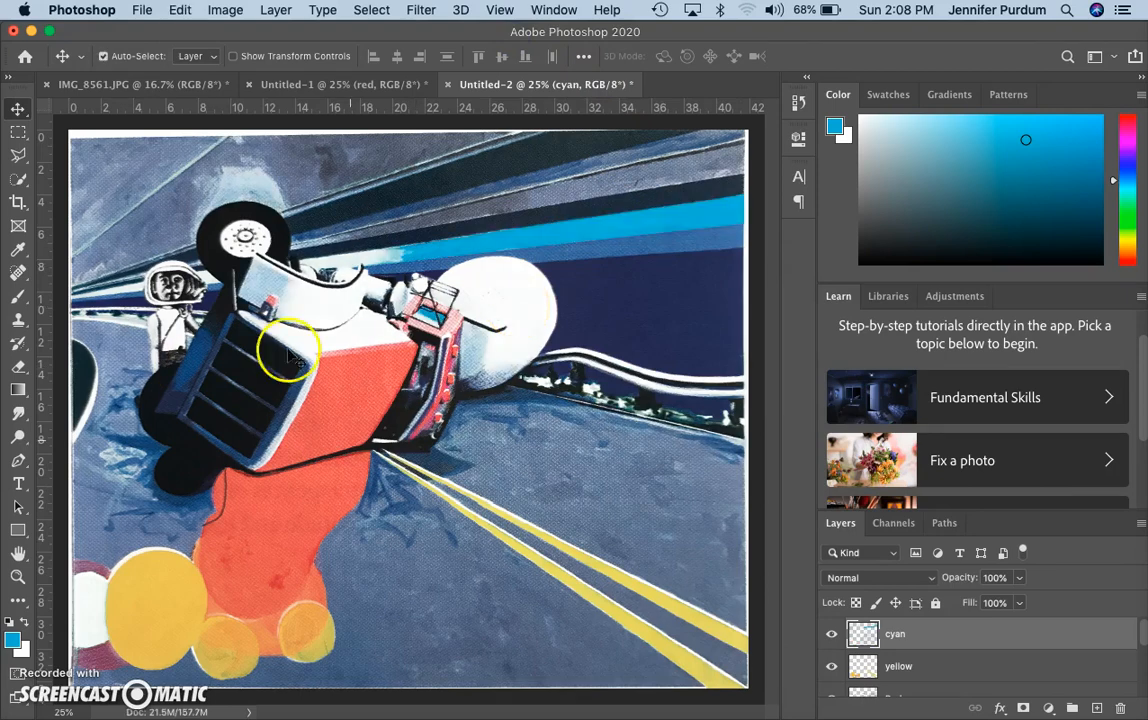
Compare the original IMG_8561.JPG photo with the Untitled-2 painting
{"action": "left_click", "coordinate": [178, 88]}
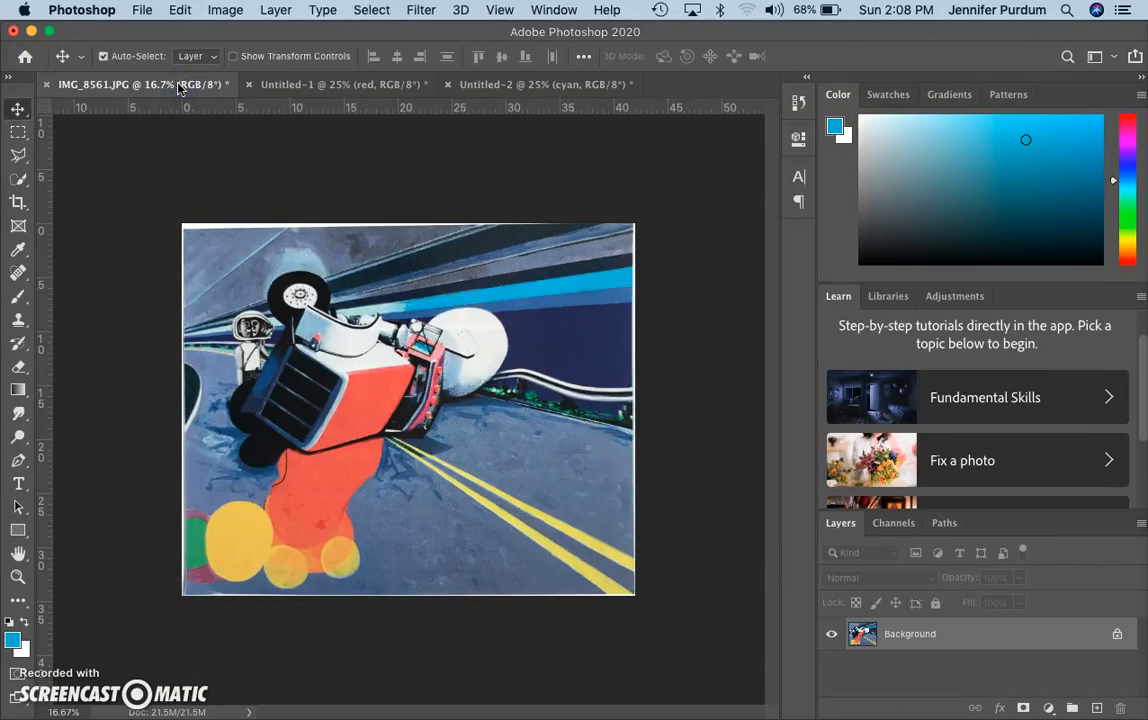
{"action": "left_click", "coordinate": [565, 86]}
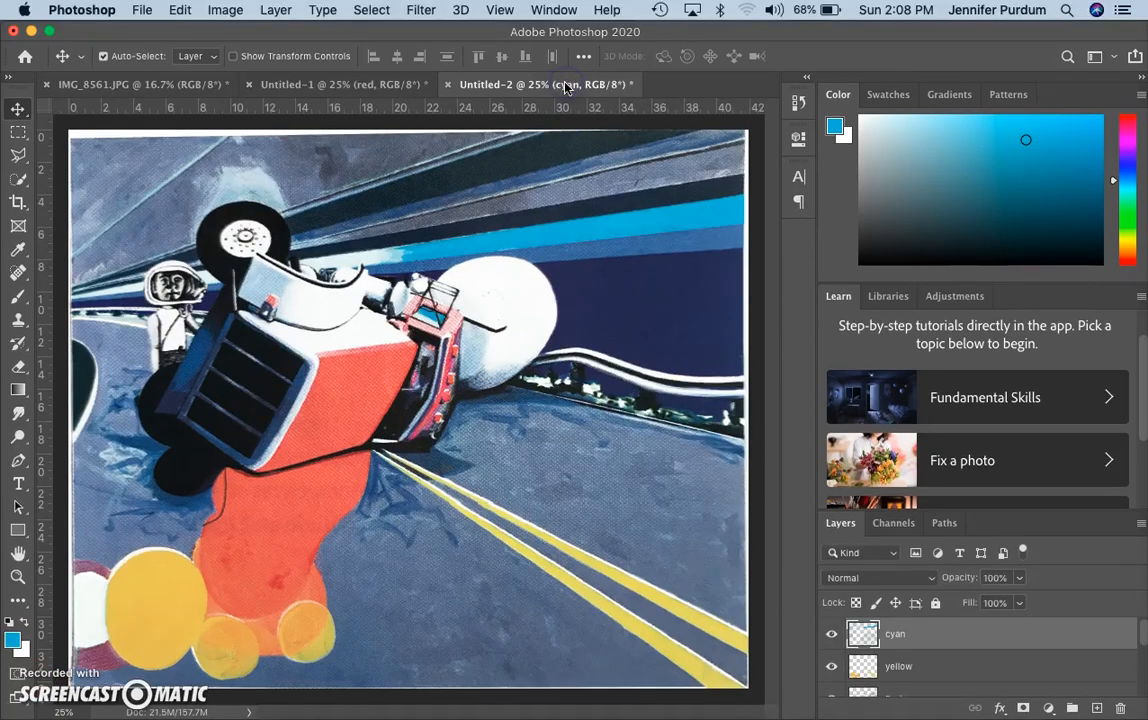
{"action": "left_click", "coordinate": [218, 86]}
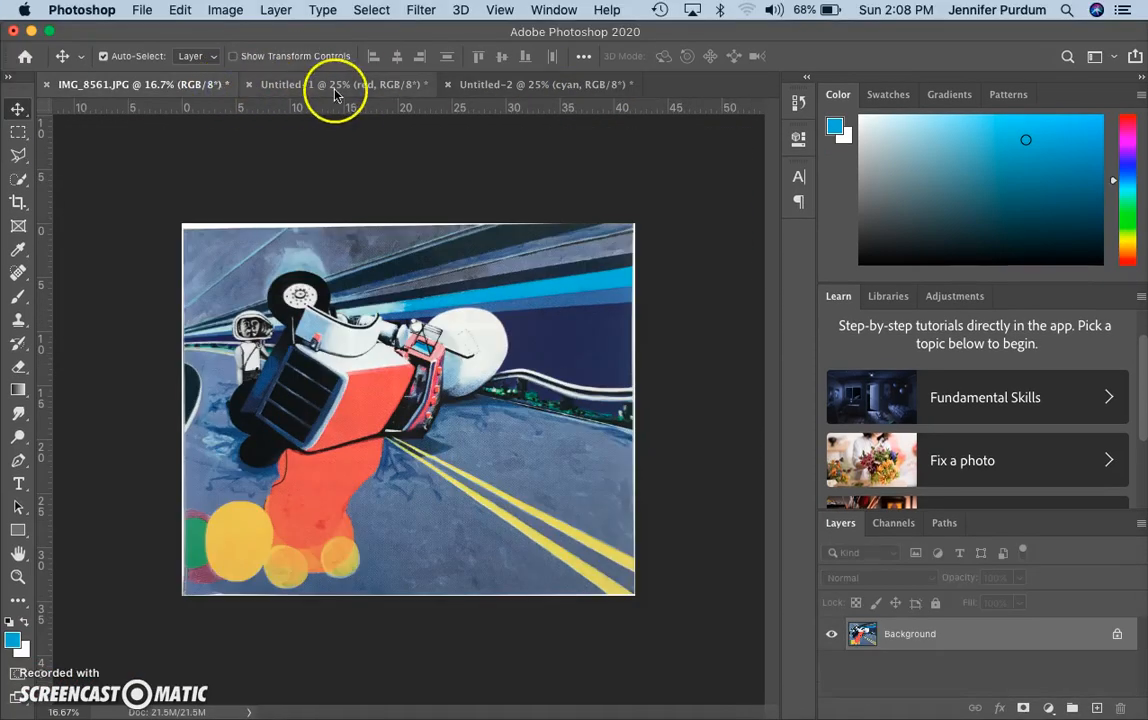
{"action": "left_click", "coordinate": [480, 88]}
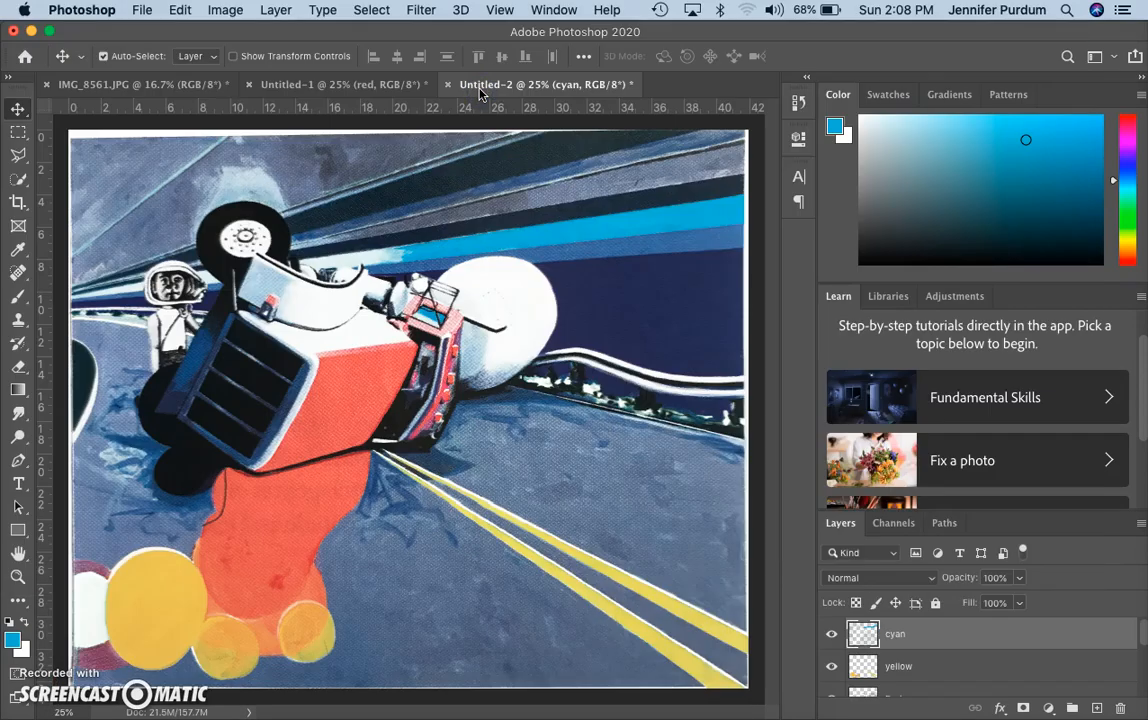
{"action": "left_click", "coordinate": [192, 88]}
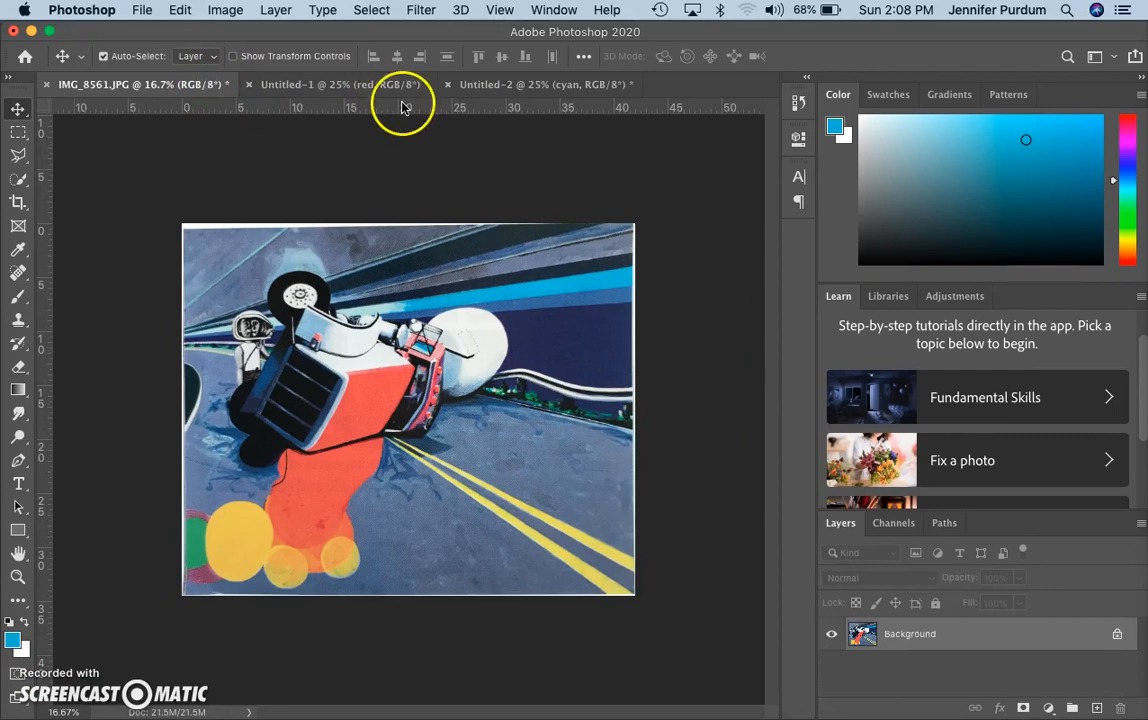
{"action": "left_click", "coordinate": [487, 92]}
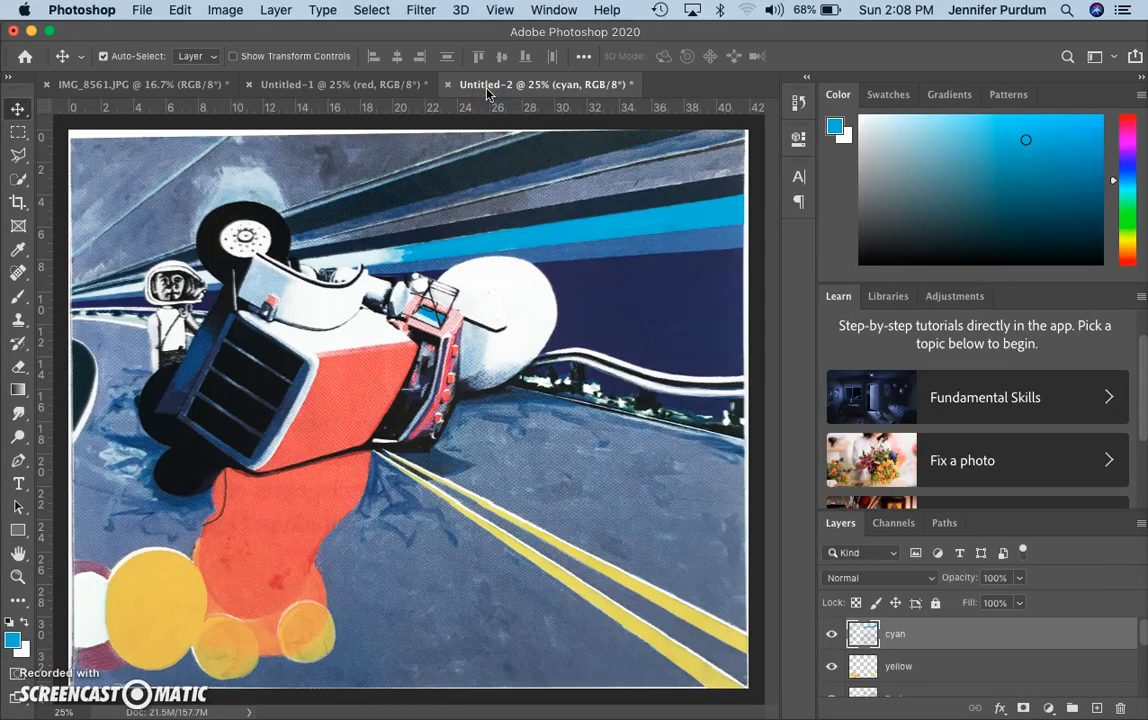
On IMG_8561.JPG, start a Color Range selection sampling the white of the ball
{"action": "left_click", "coordinate": [185, 86]}
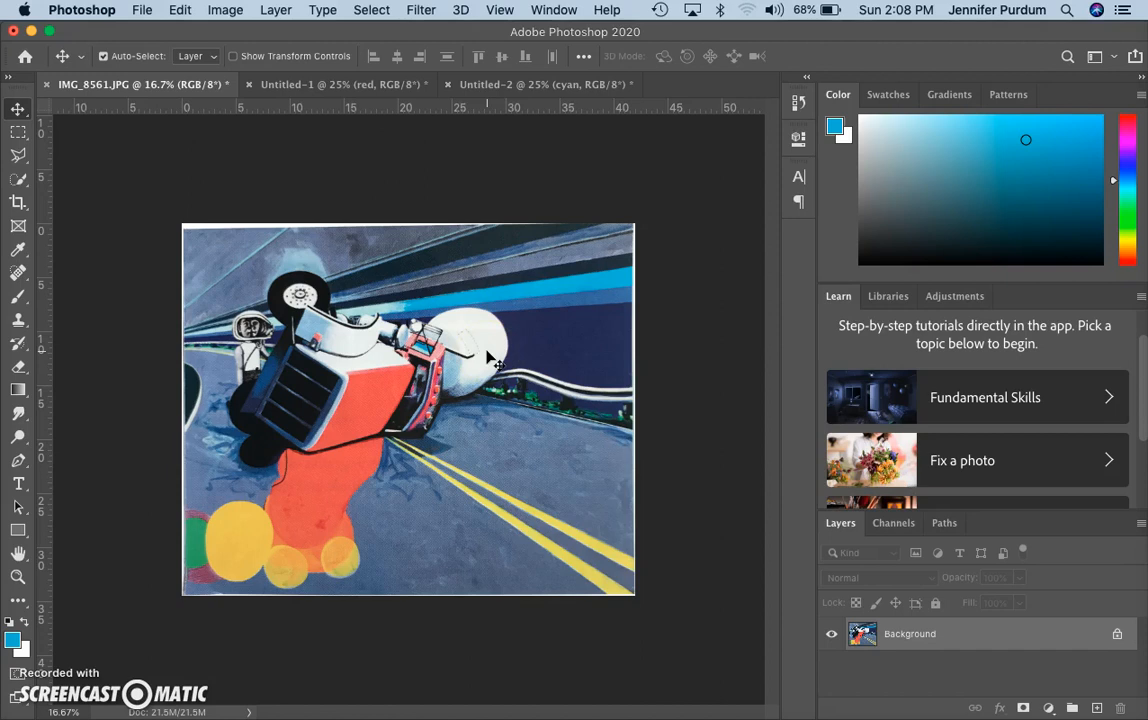
{"action": "left_click", "coordinate": [371, 10]}
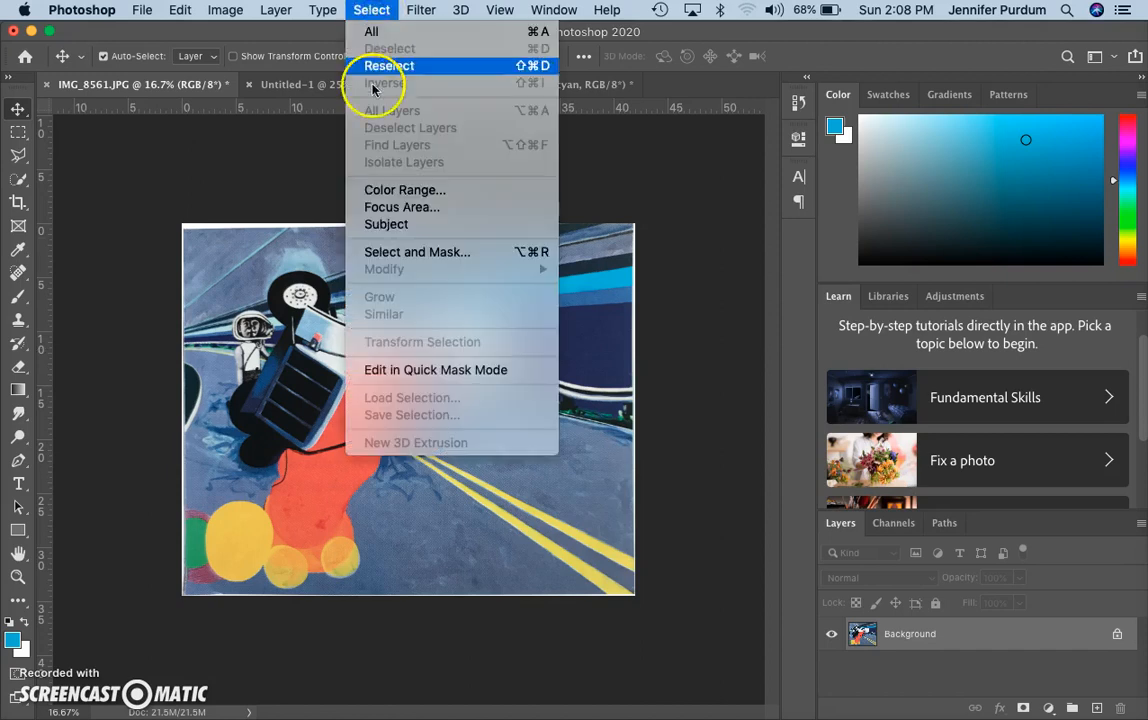
{"action": "left_click", "coordinate": [380, 189]}
{"action": "left_click", "coordinate": [487, 321]}
Confirm the white selection and paste it onto a new layer named white in Untitled-2
{"action": "left_click", "coordinate": [1017, 180]}
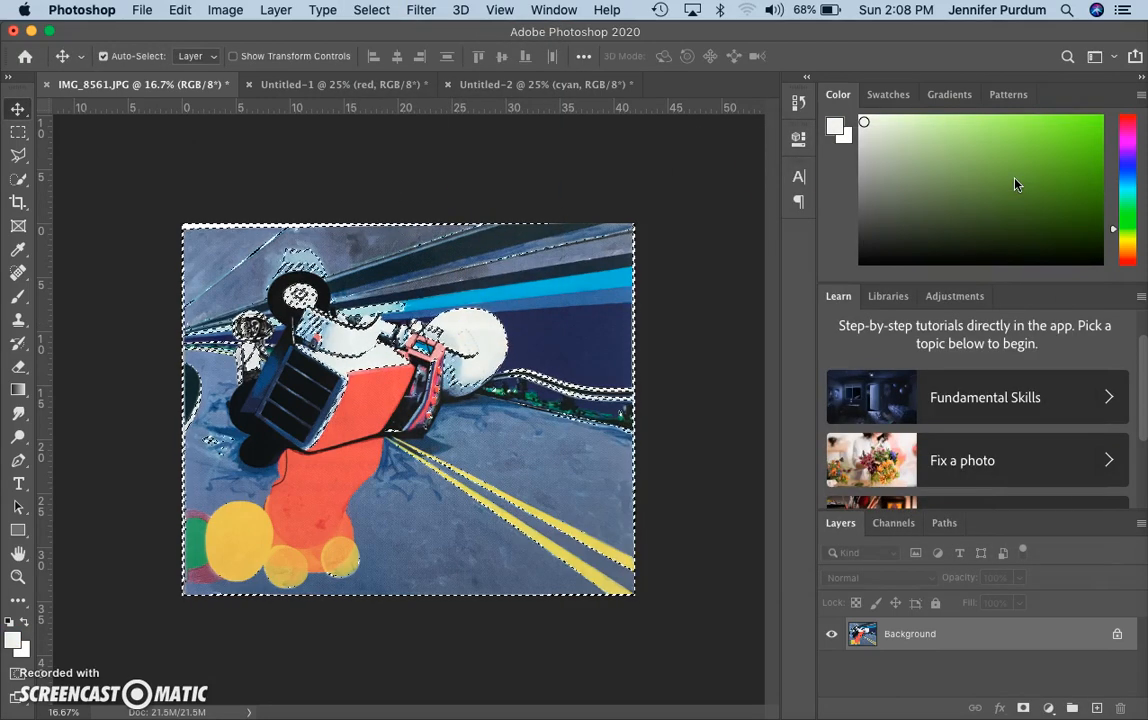
{"action": "left_click", "coordinate": [569, 85]}
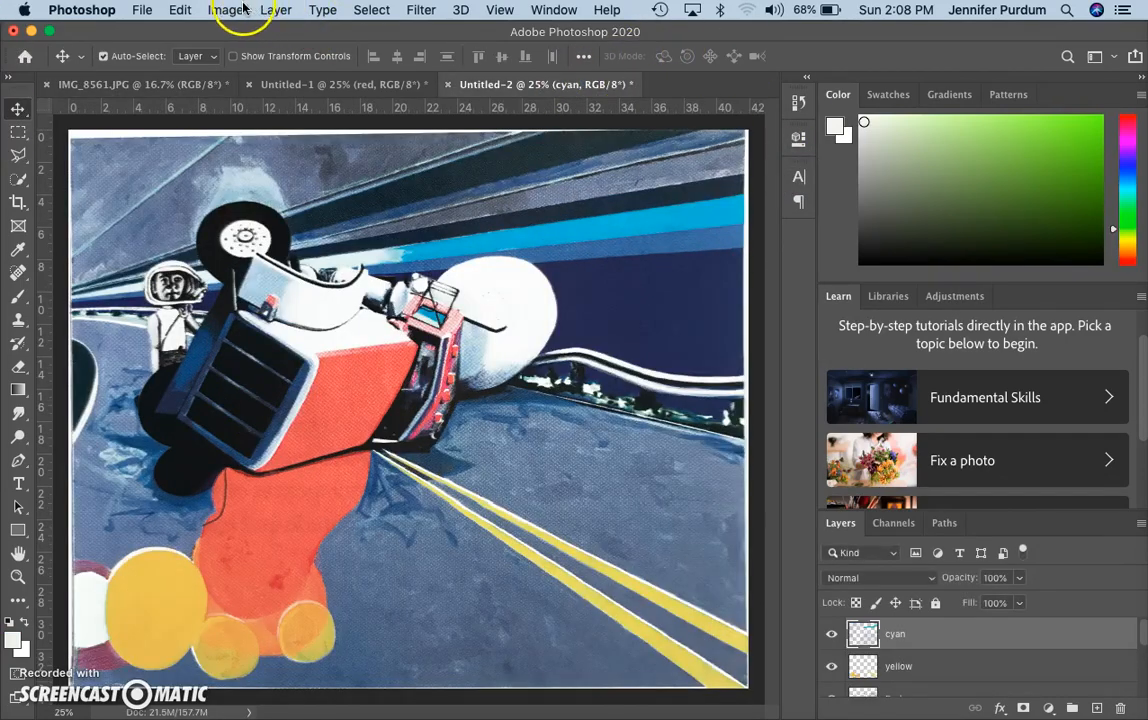
{"action": "left_click", "coordinate": [276, 10]}
{"action": "mouse_move", "coordinate": [470, 31]}
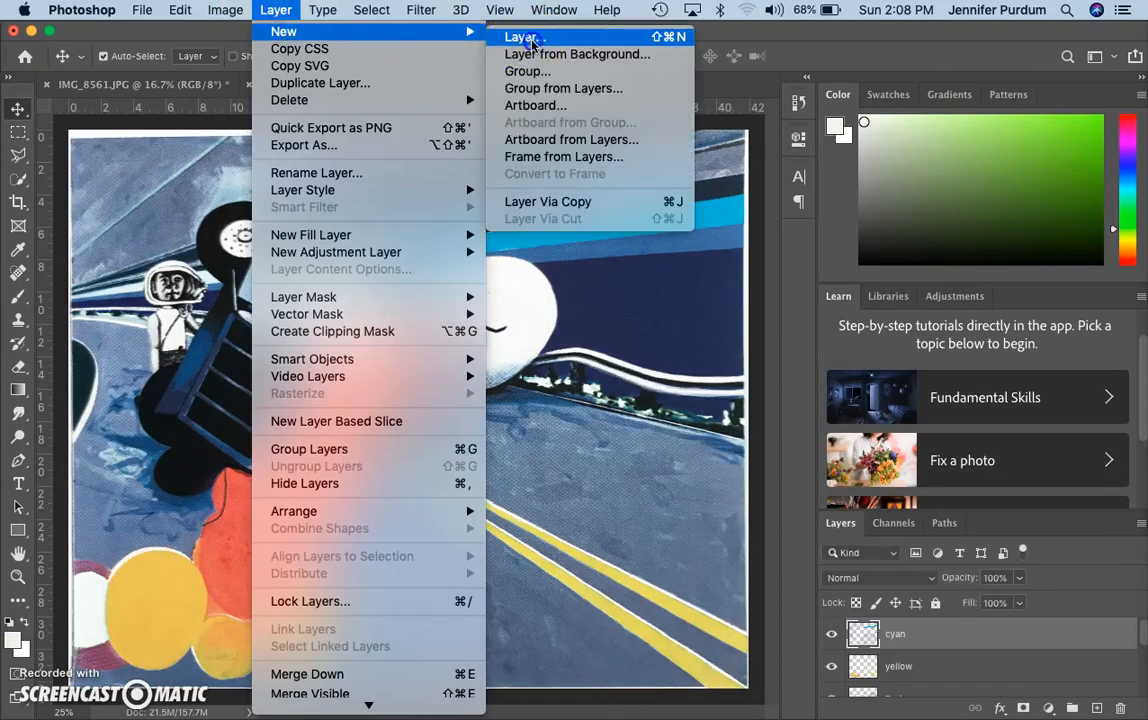
{"action": "left_click", "coordinate": [522, 37]}
{"action": "key", "text": "BackSpace"}
{"action": "type", "text": "white"}
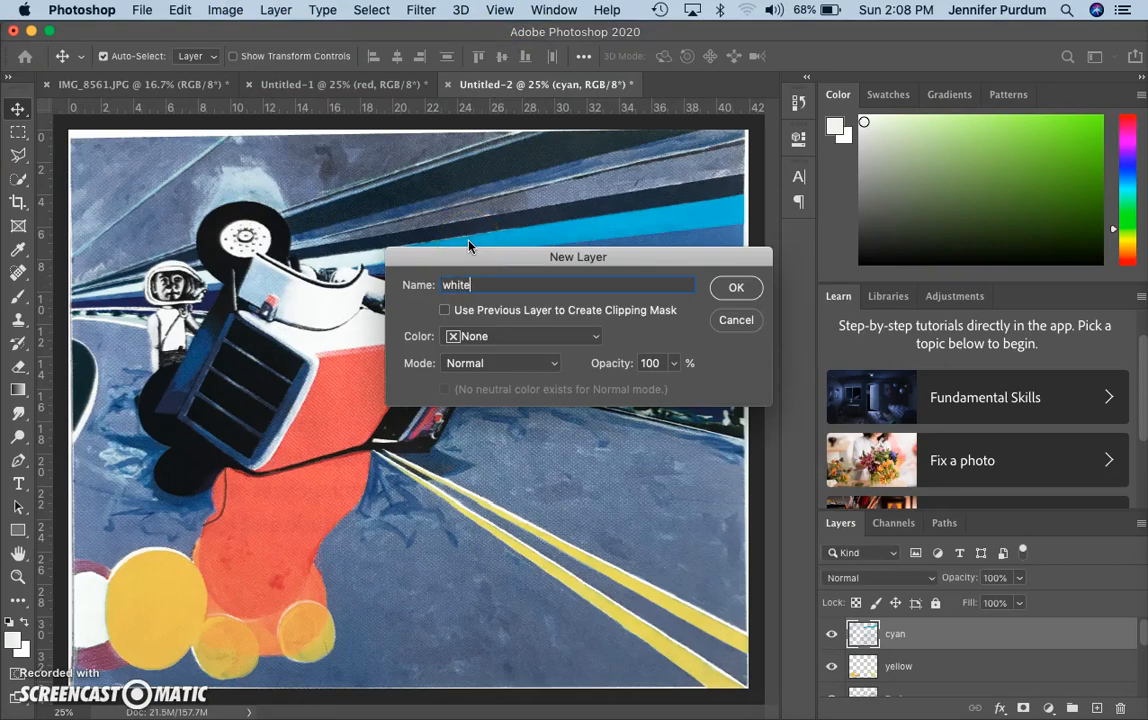
{"action": "left_click", "coordinate": [737, 288]}
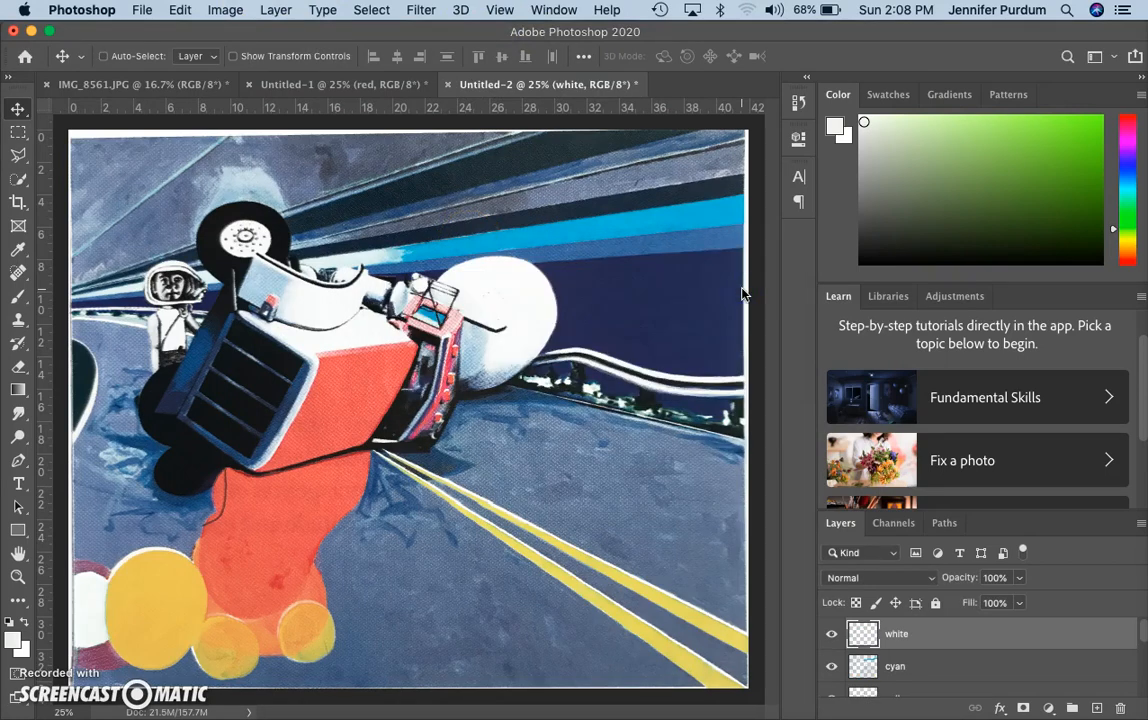
{"action": "key", "text": "alt+Delete"}
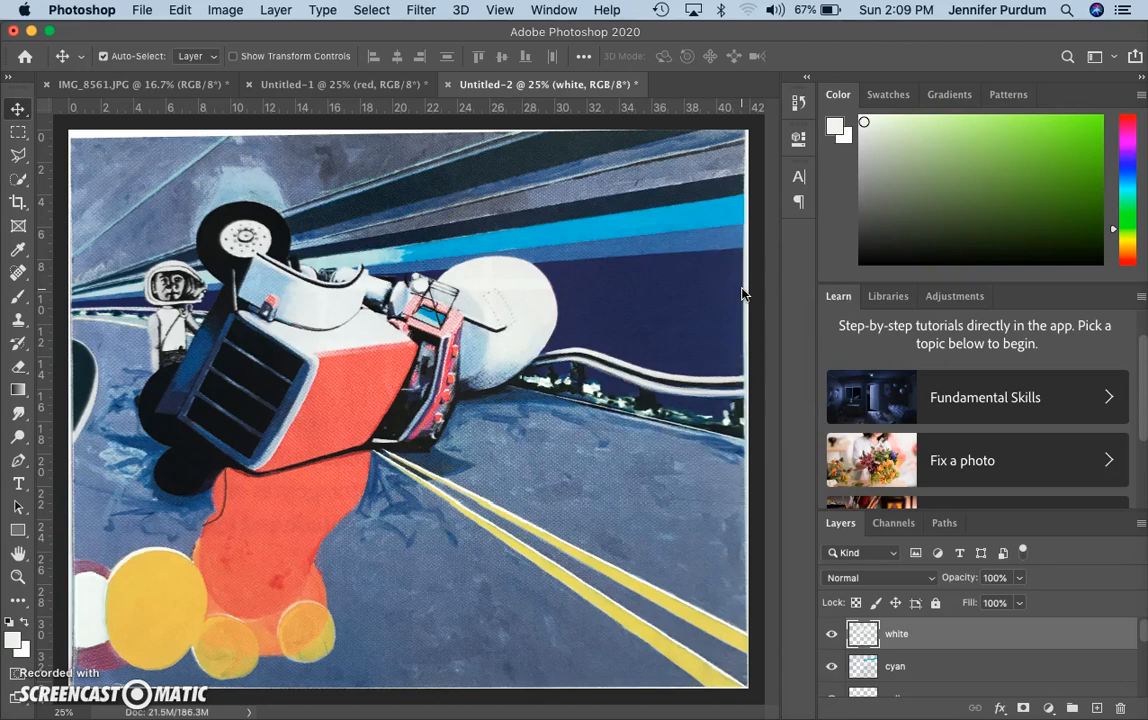
{"action": "left_click", "coordinate": [185, 88]}
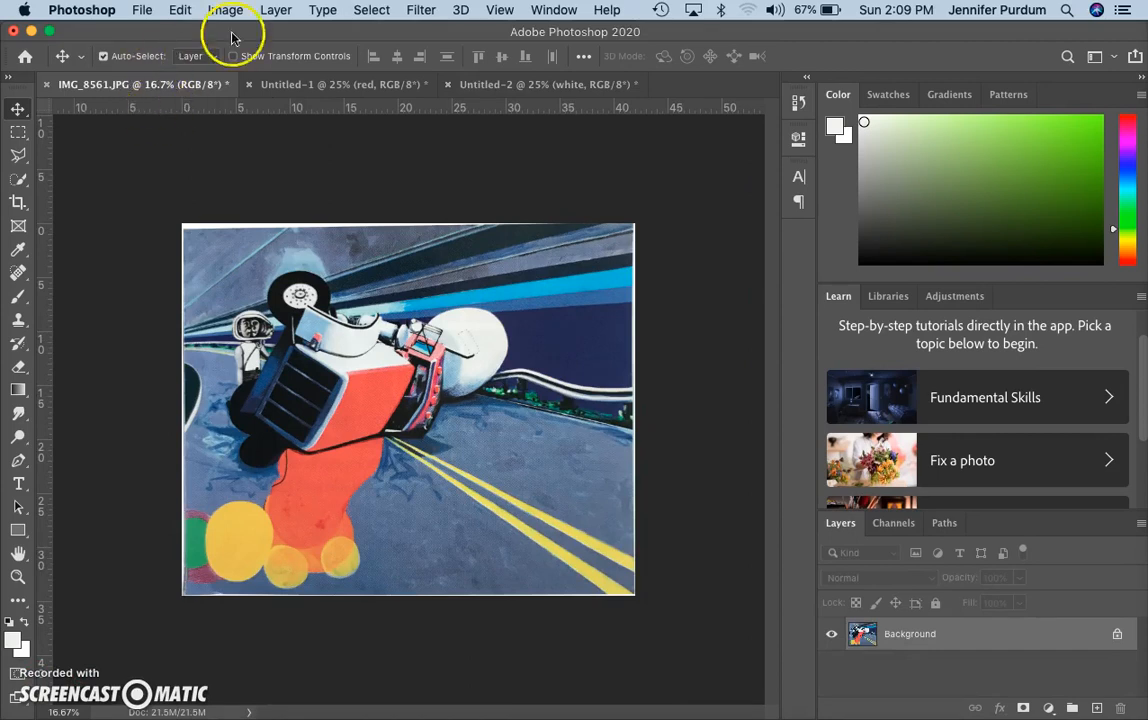
Color Range-select the green circle tones of IMG_8561.JPG at fuzziness 106
{"action": "left_click", "coordinate": [372, 10]}
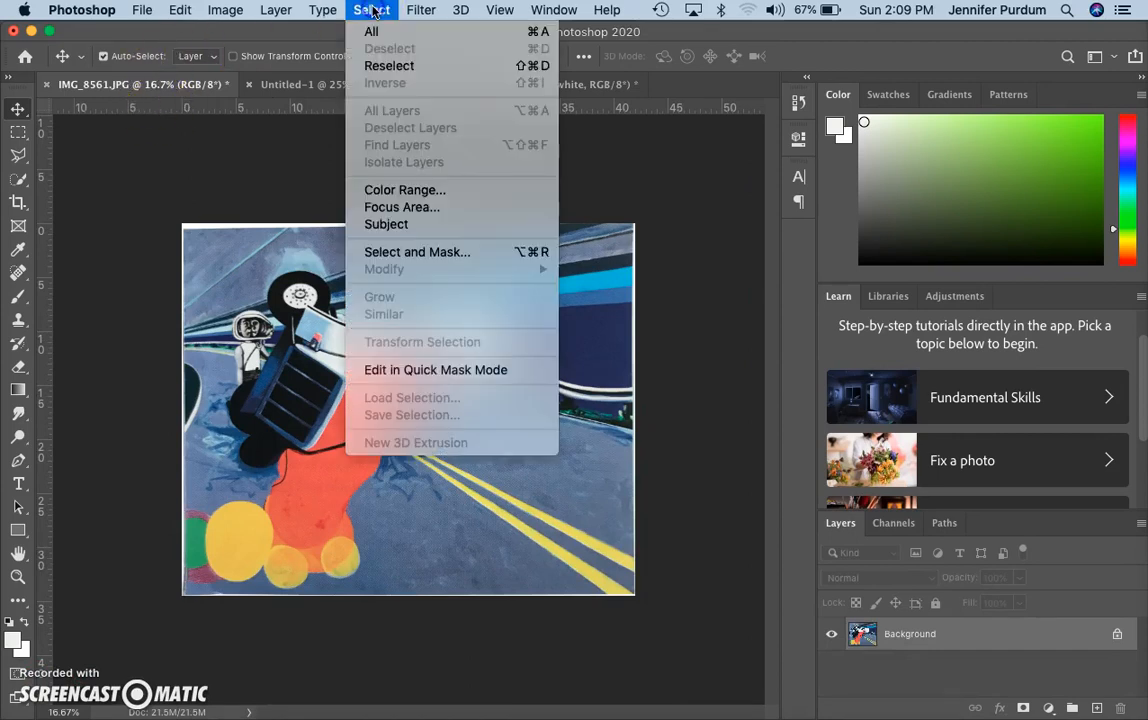
{"action": "left_click", "coordinate": [392, 189]}
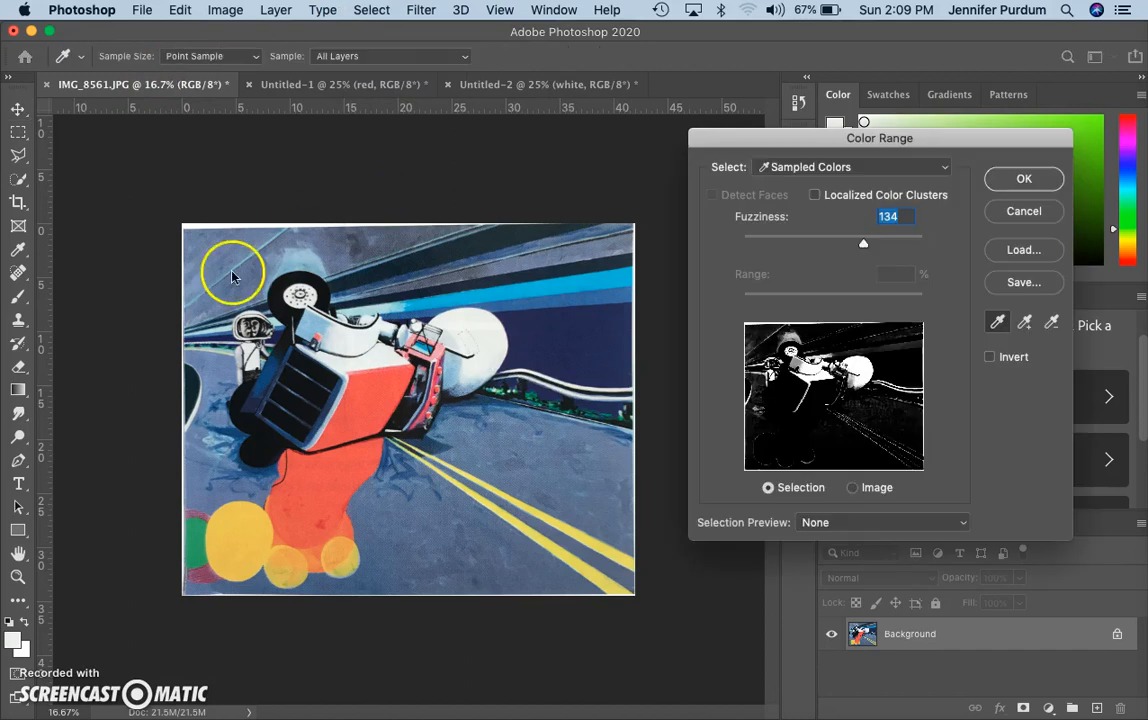
{"action": "left_click", "coordinate": [193, 393]}
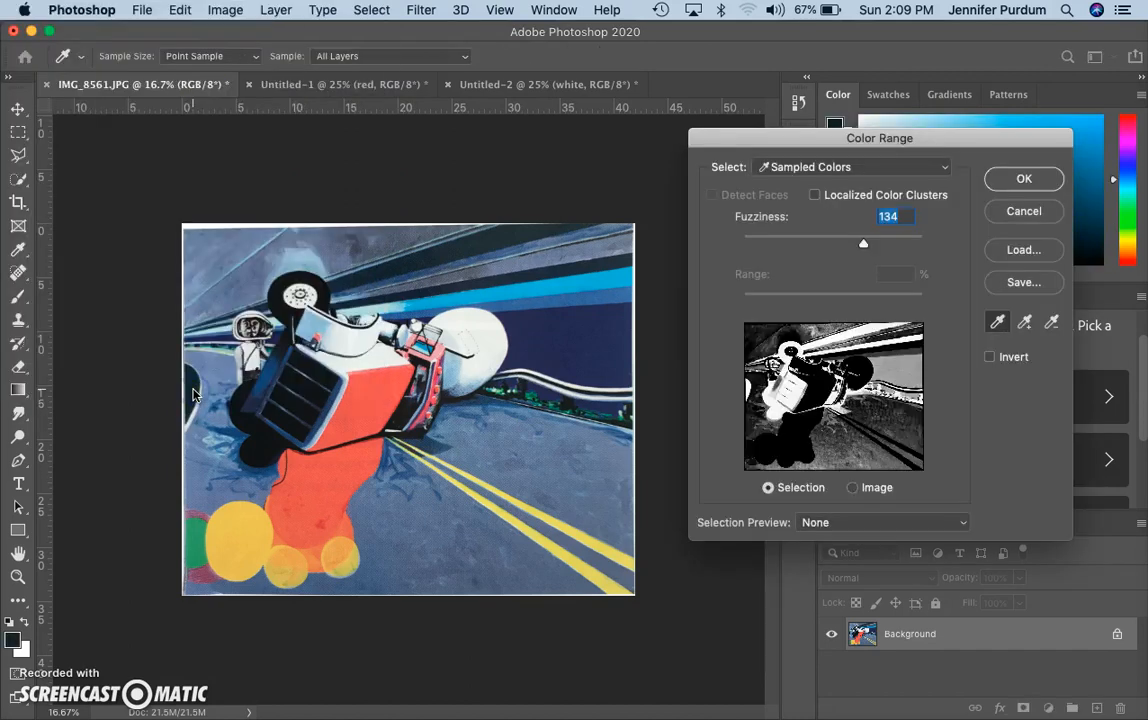
{"action": "left_click", "coordinate": [194, 537]}
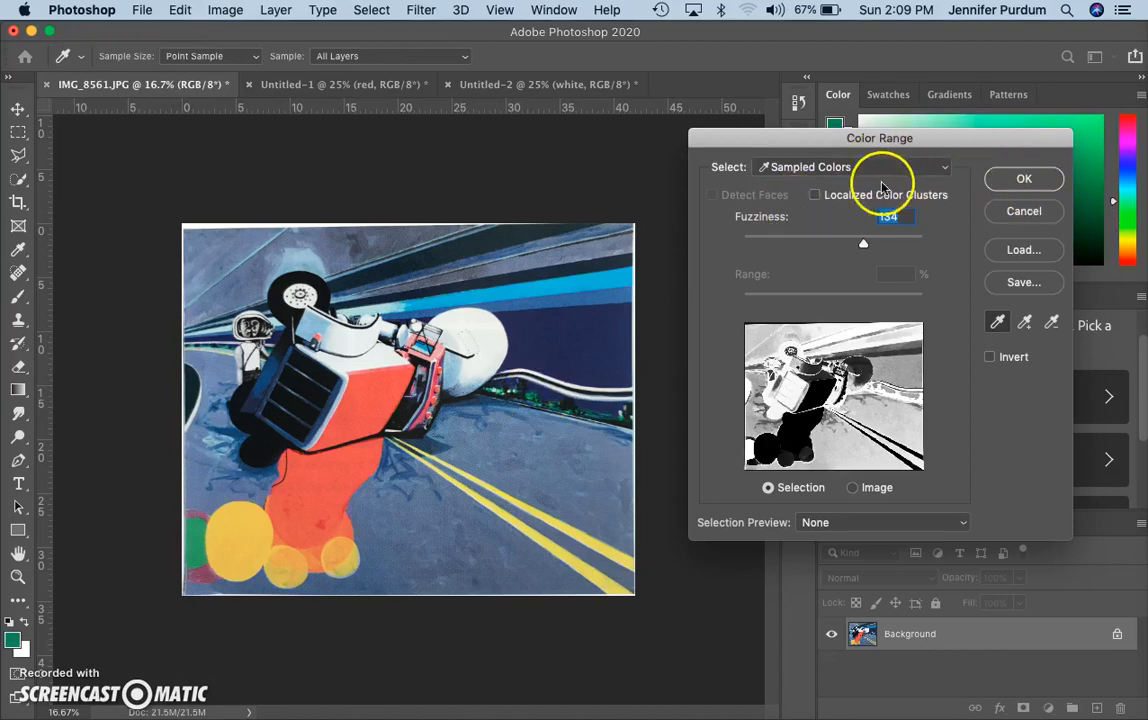
{"action": "left_click_drag", "start_coordinate": [866, 249], "coordinate": [840, 247]}
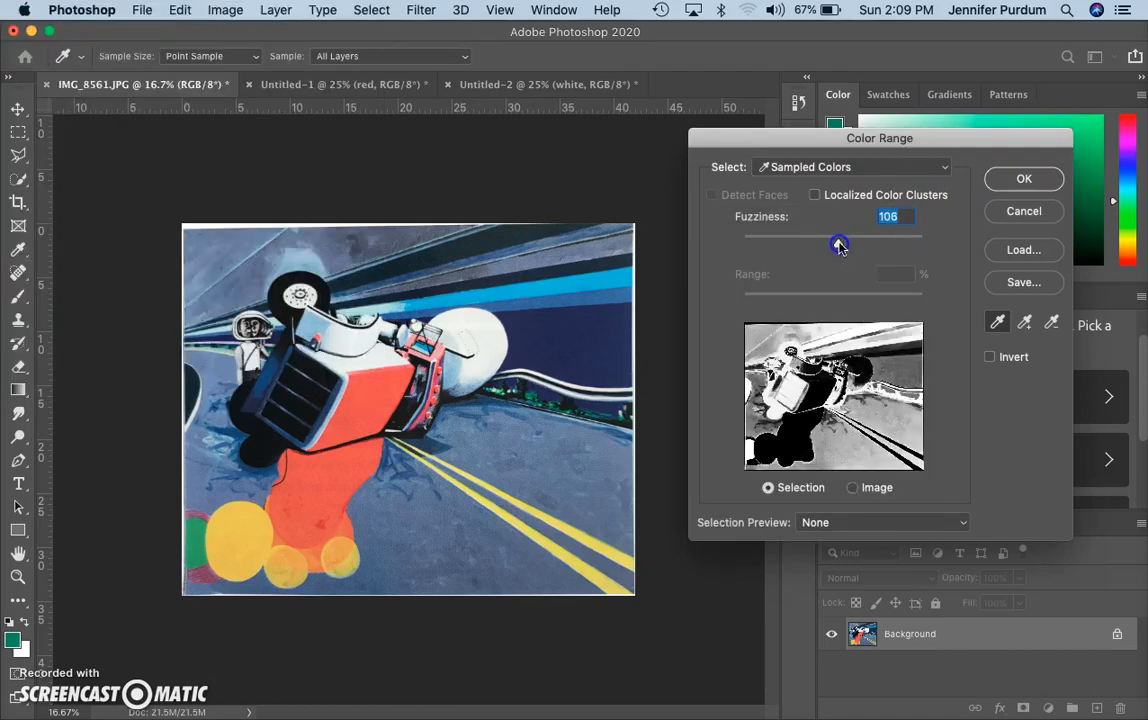
{"action": "left_click", "coordinate": [1024, 179]}
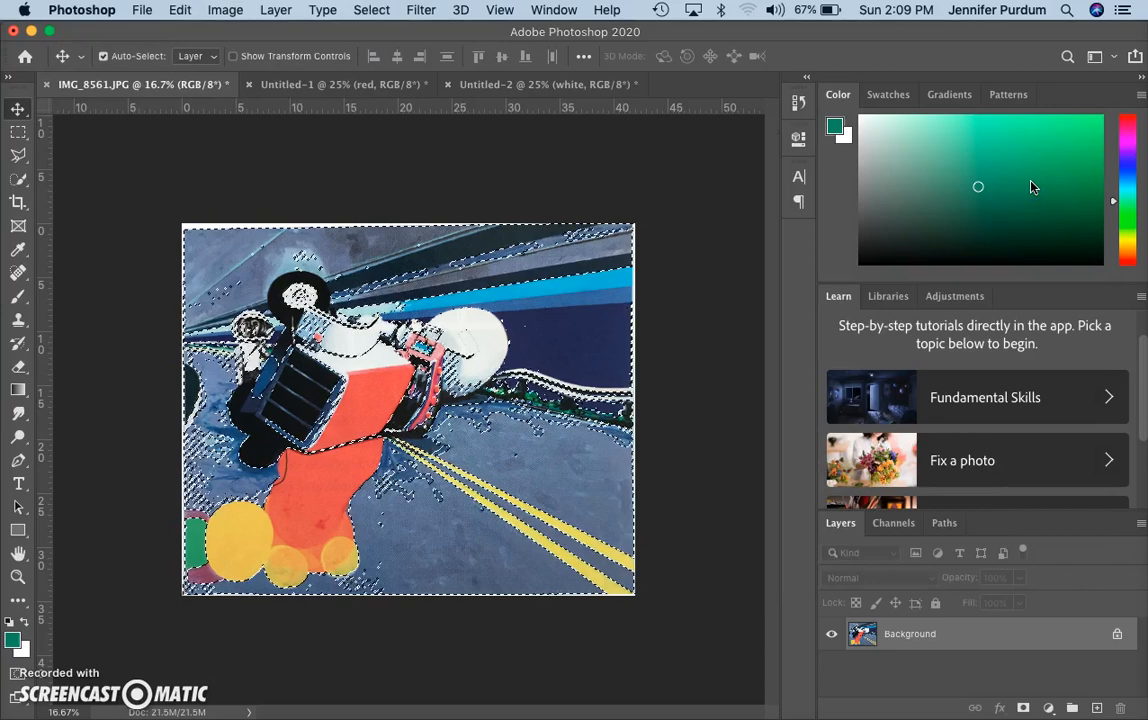
In Untitled-2, create a layer named greens and paste the green areas onto it
{"action": "left_click", "coordinate": [547, 85]}
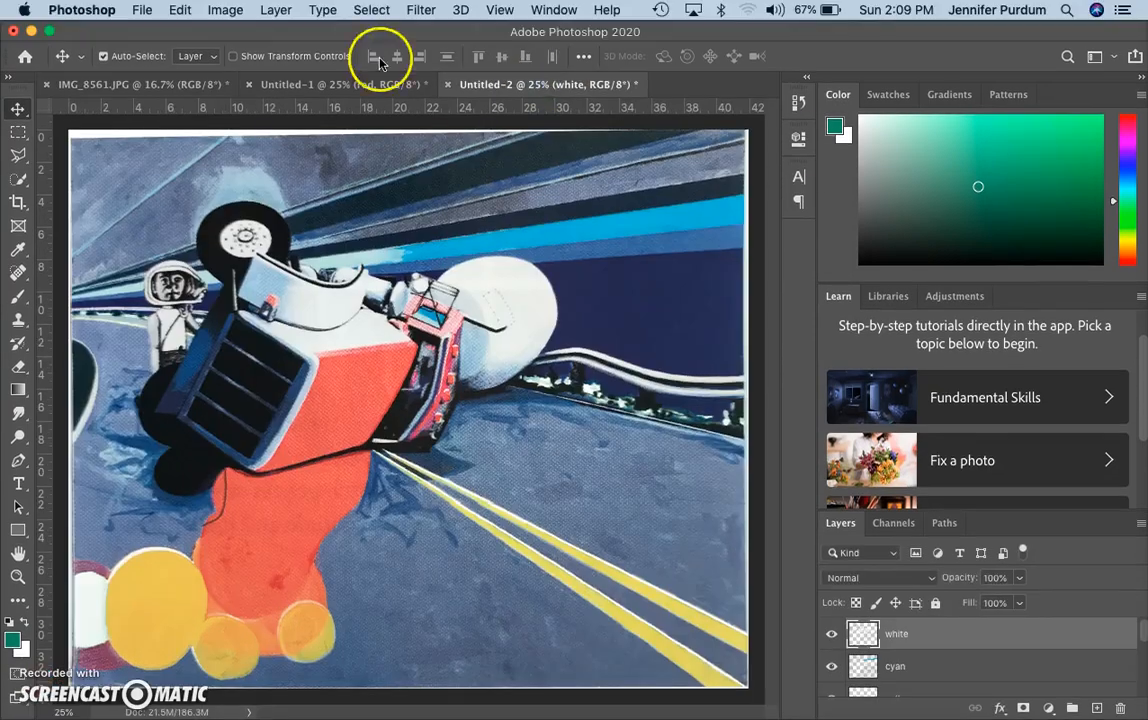
{"action": "left_click", "coordinate": [275, 11]}
{"action": "mouse_move", "coordinate": [285, 36]}
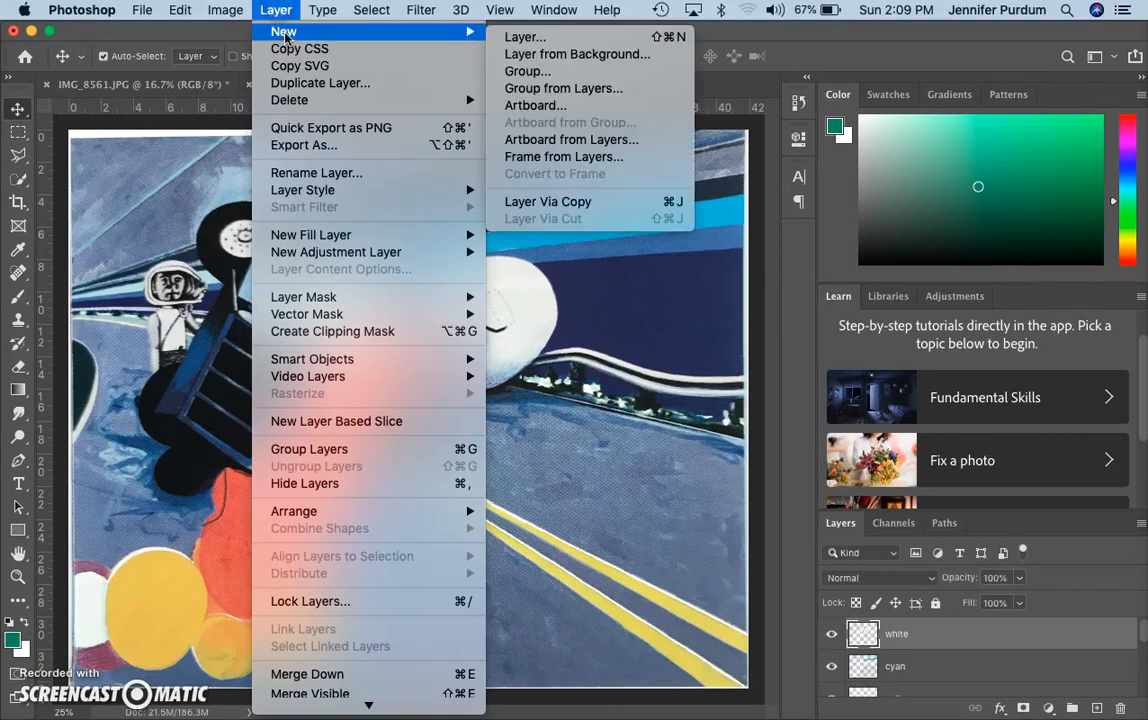
{"action": "left_click", "coordinate": [565, 38]}
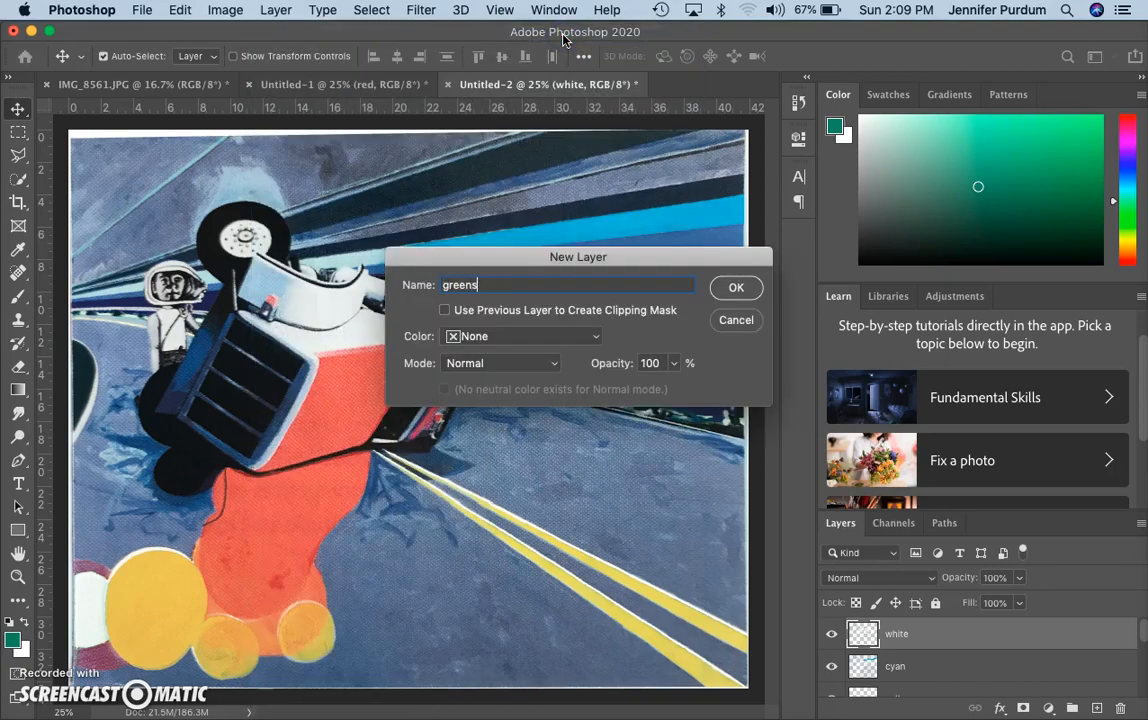
{"action": "left_click", "coordinate": [736, 288]}
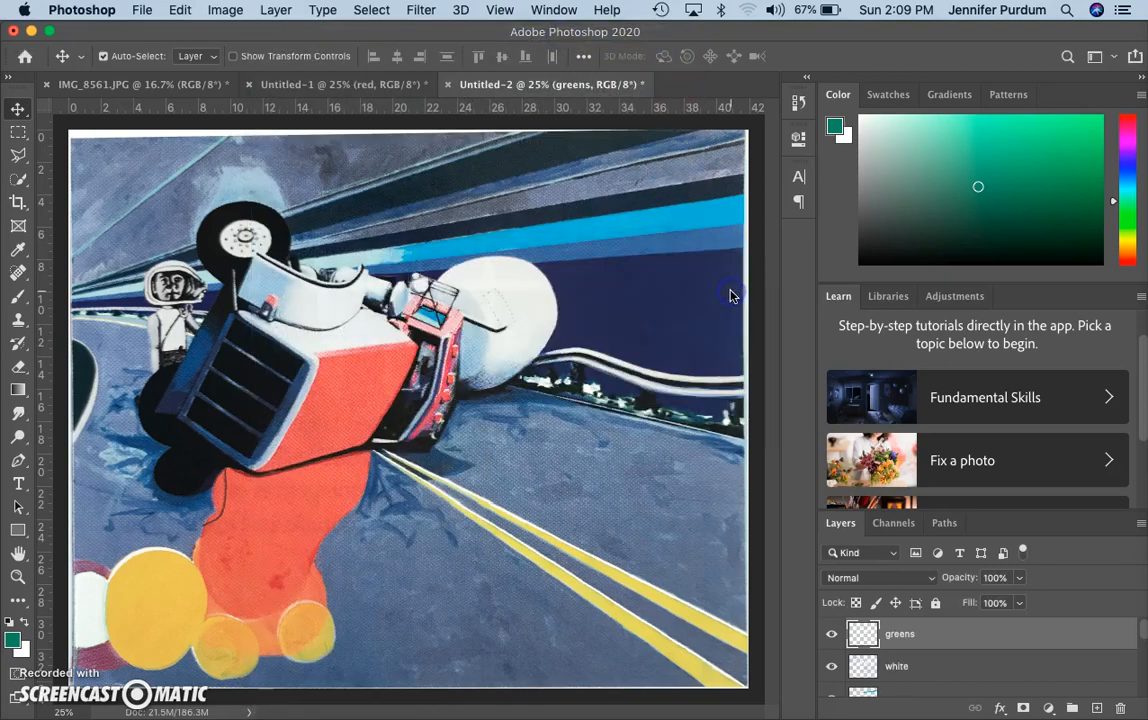
{"action": "key", "text": "super+v"}
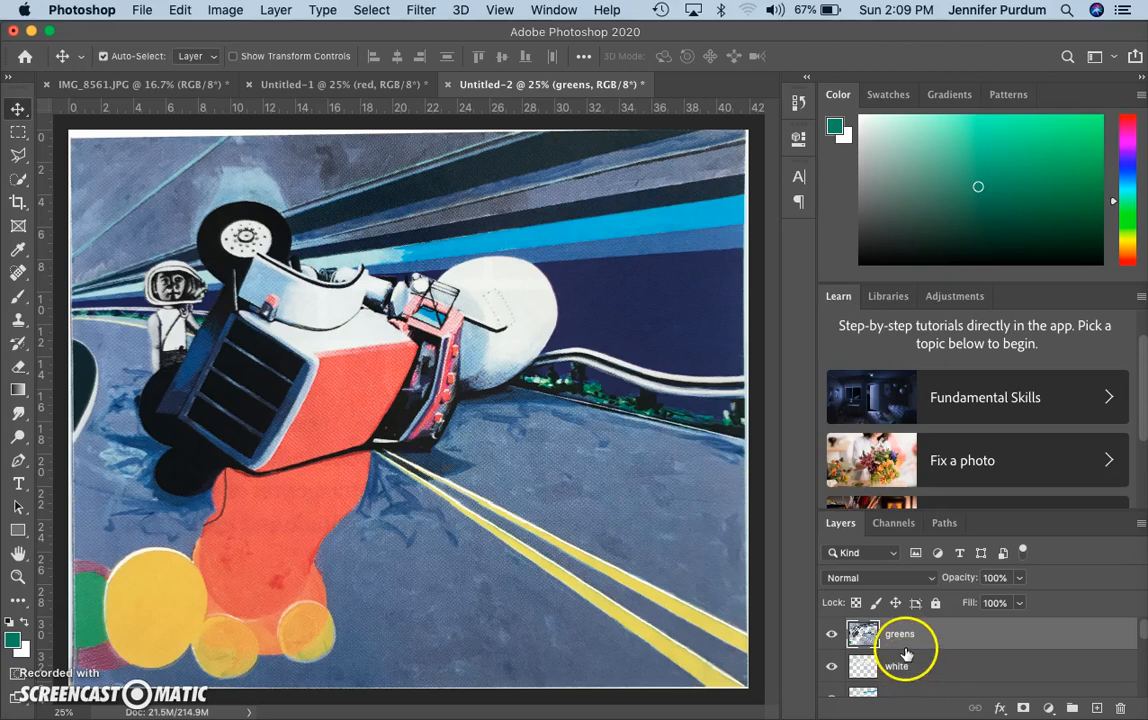
Hide the white, cyan, yellow, Red, black, Dark Blue and Layer 1 layers one by one
{"action": "left_click", "coordinate": [832, 667]}
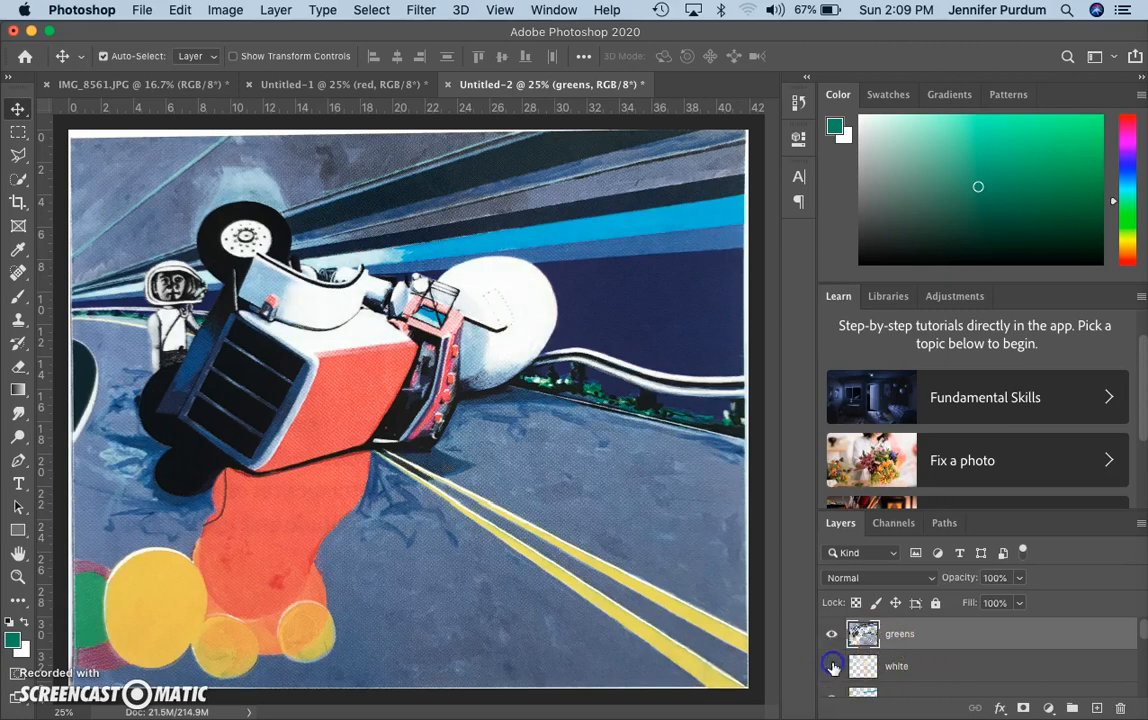
{"action": "scroll", "coordinate": [833, 662], "scroll_direction": "down", "scroll_amount": 2}
{"action": "left_click", "coordinate": [830, 648]}
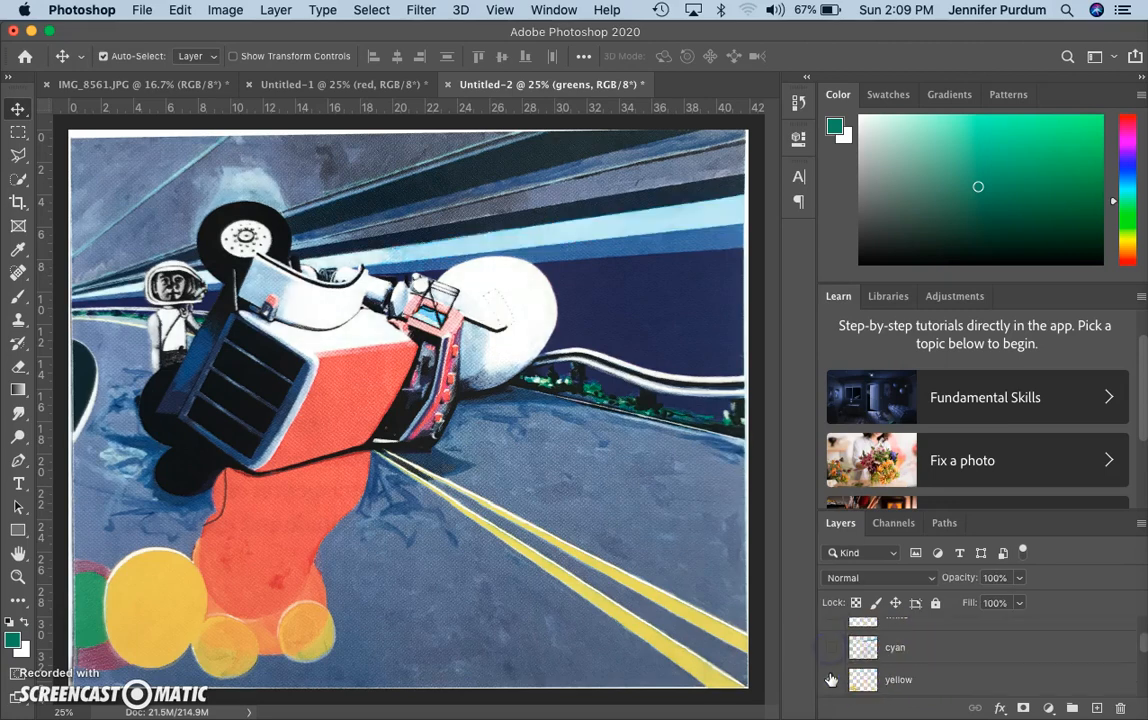
{"action": "left_click", "coordinate": [831, 680]}
{"action": "scroll", "coordinate": [829, 670], "scroll_direction": "up", "scroll_amount": 3}
{"action": "left_click", "coordinate": [831, 635]}
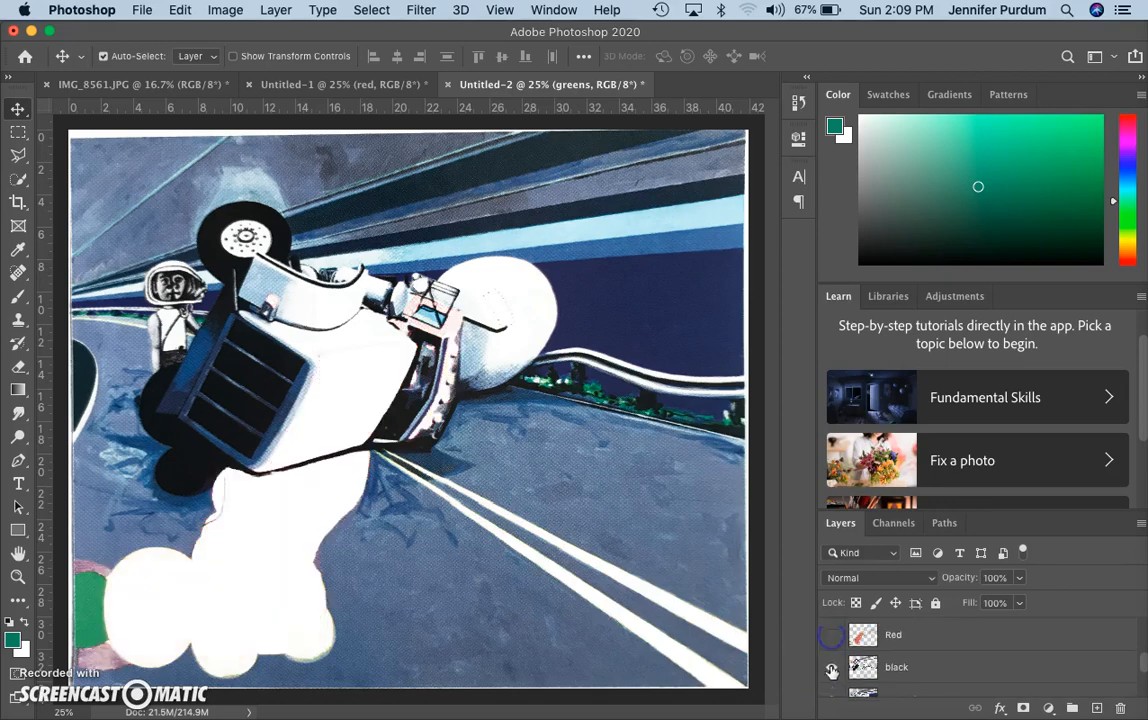
{"action": "left_click", "coordinate": [831, 676]}
{"action": "scroll", "coordinate": [831, 670], "scroll_direction": "down", "scroll_amount": 2}
{"action": "left_click", "coordinate": [830, 648]}
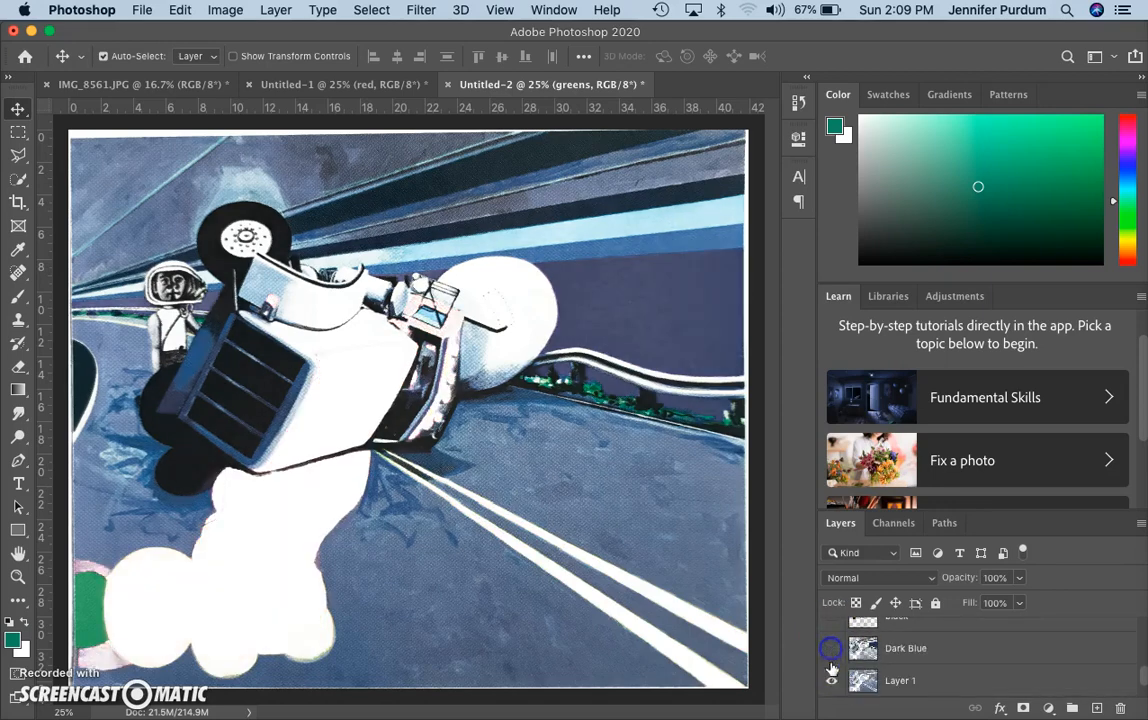
{"action": "left_click", "coordinate": [830, 682]}
{"action": "scroll", "coordinate": [830, 660], "scroll_direction": "up", "scroll_amount": 5}
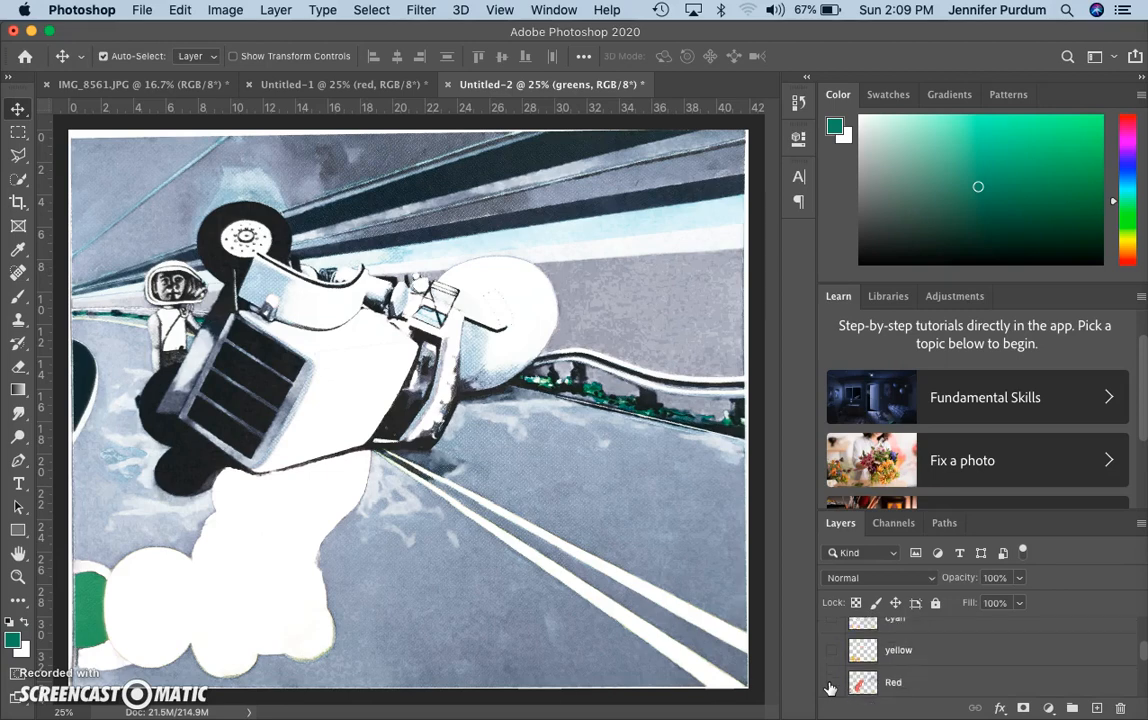
{"action": "scroll", "coordinate": [830, 688], "scroll_direction": "down", "scroll_amount": 5}
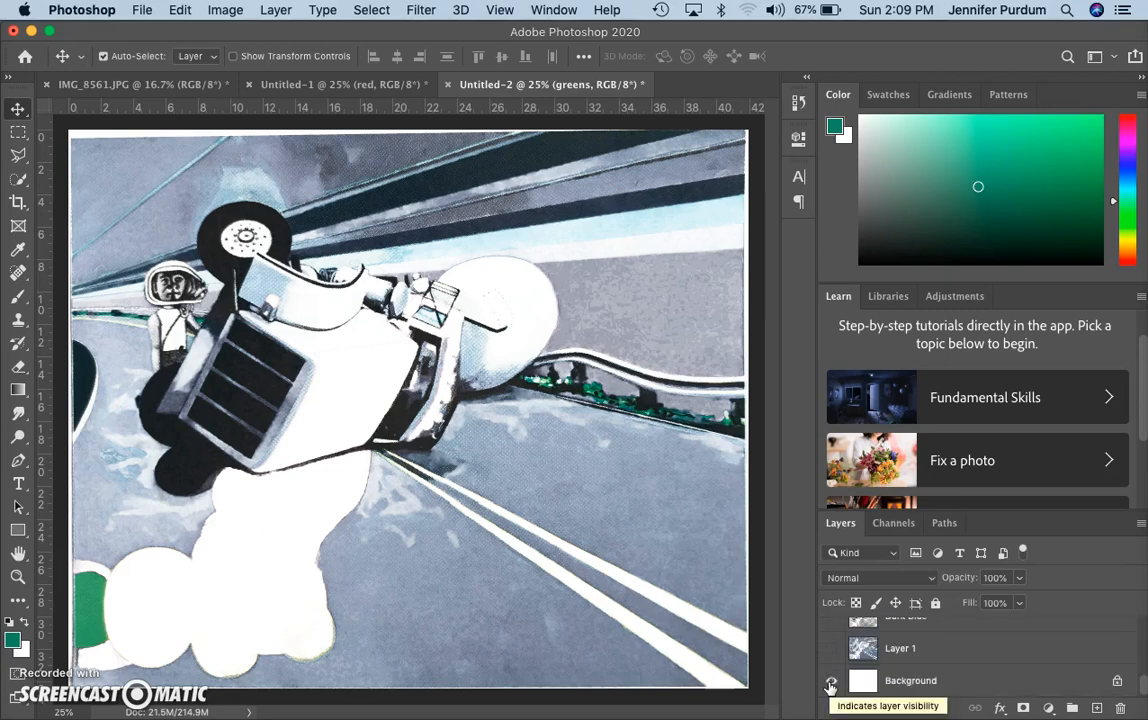
{"action": "scroll", "coordinate": [830, 686], "scroll_direction": "up", "scroll_amount": 5}
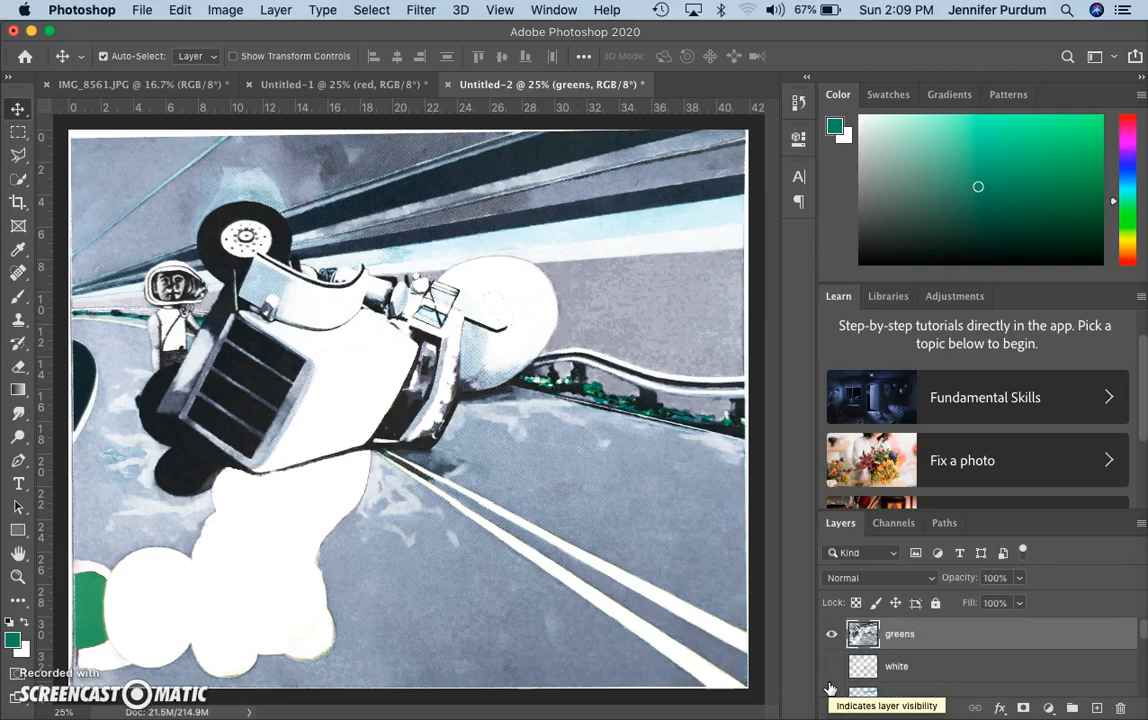
{"action": "left_click", "coordinate": [832, 668]}
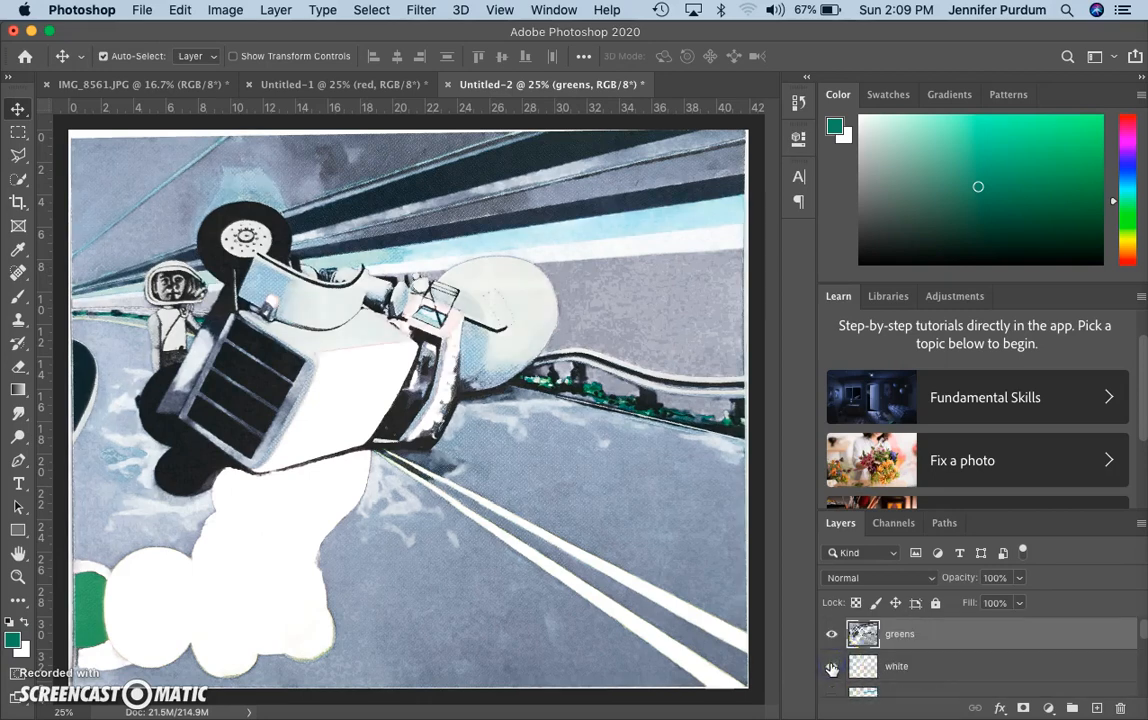
Make cyan, yellow, Red, black, Dark Blue and Layer 1 visible again
{"action": "scroll", "coordinate": [833, 685], "scroll_direction": "down", "scroll_amount": 3}
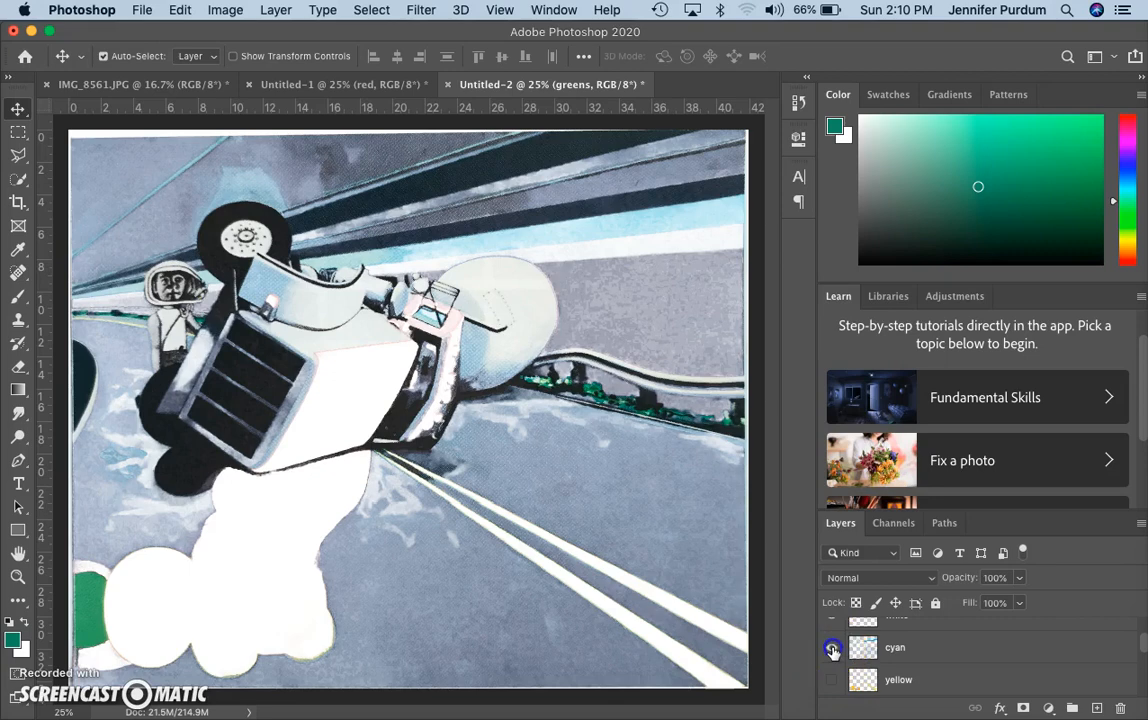
{"action": "left_click", "coordinate": [833, 649]}
{"action": "left_click", "coordinate": [832, 679]}
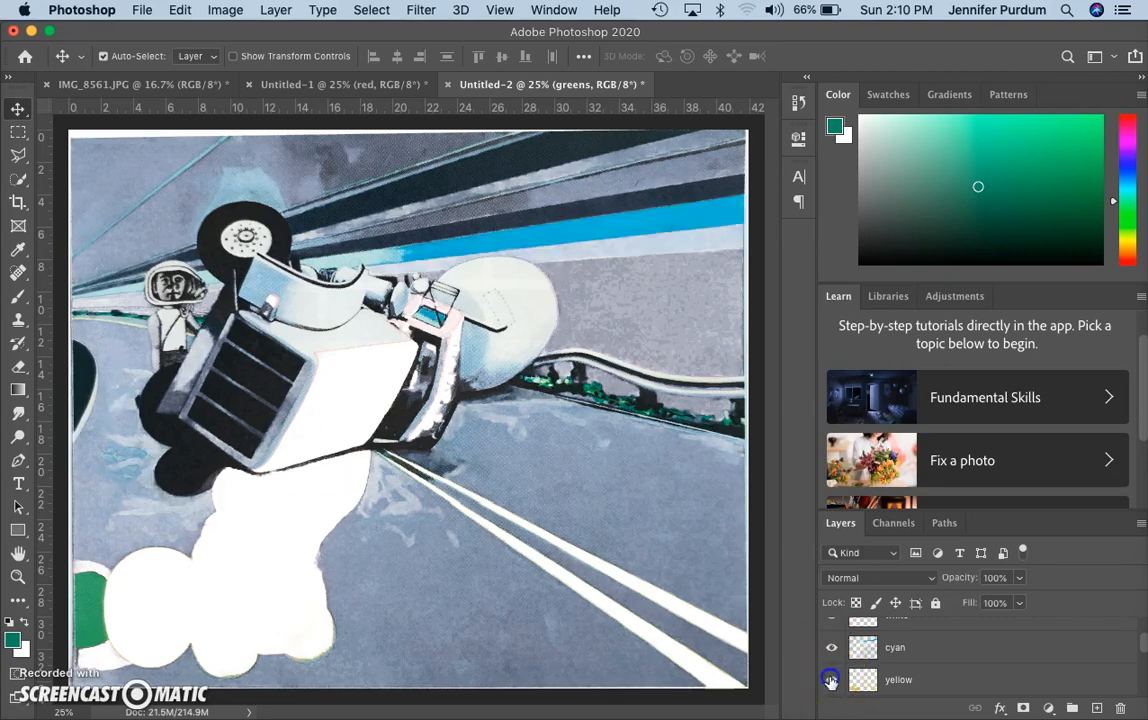
{"action": "scroll", "coordinate": [831, 683], "scroll_direction": "down", "scroll_amount": 1}
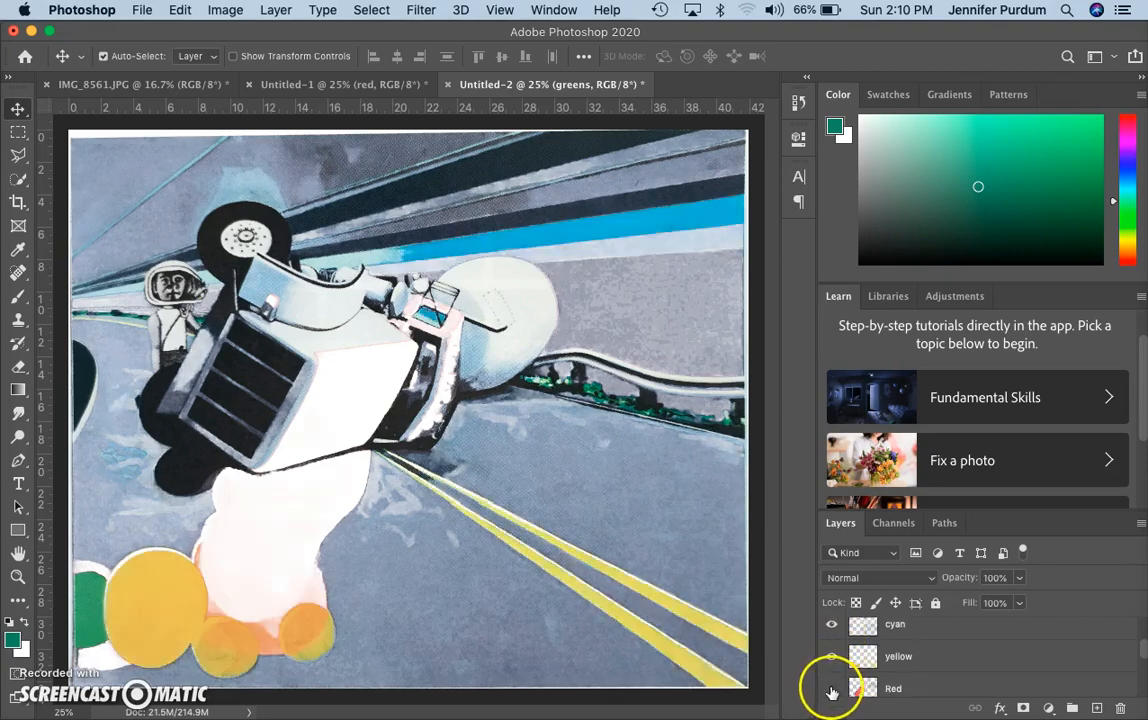
{"action": "left_click", "coordinate": [831, 688]}
{"action": "scroll", "coordinate": [831, 692], "scroll_direction": "down", "scroll_amount": 2}
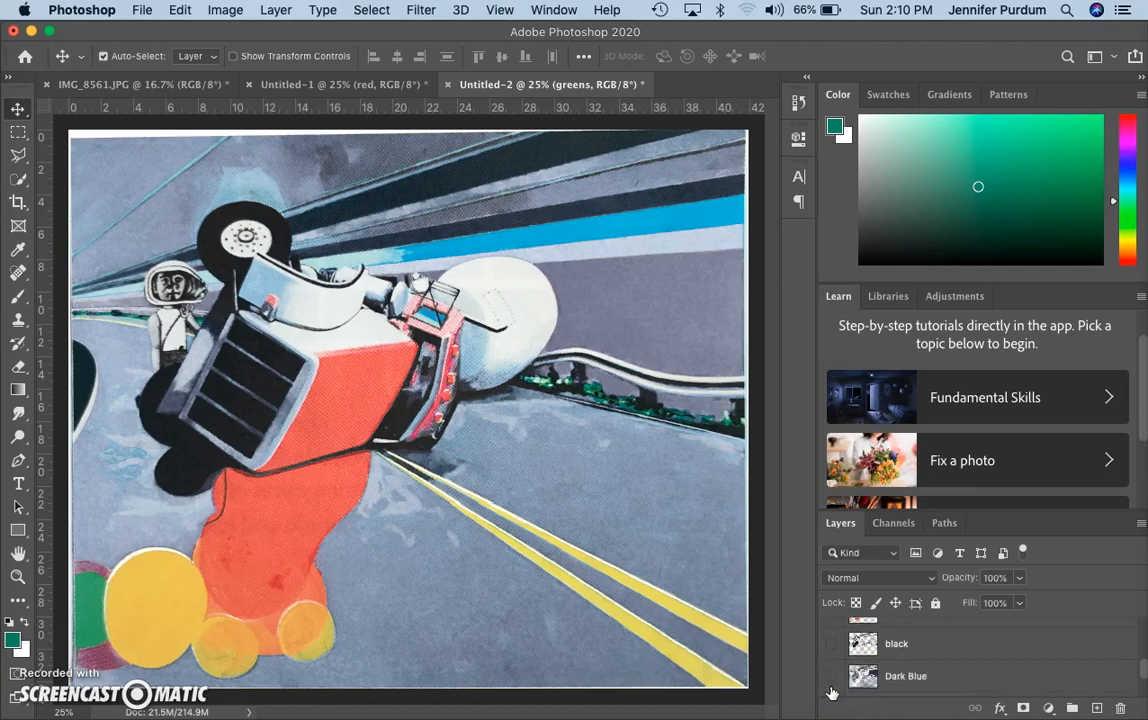
{"action": "scroll", "coordinate": [826, 670], "scroll_direction": "up", "scroll_amount": 1}
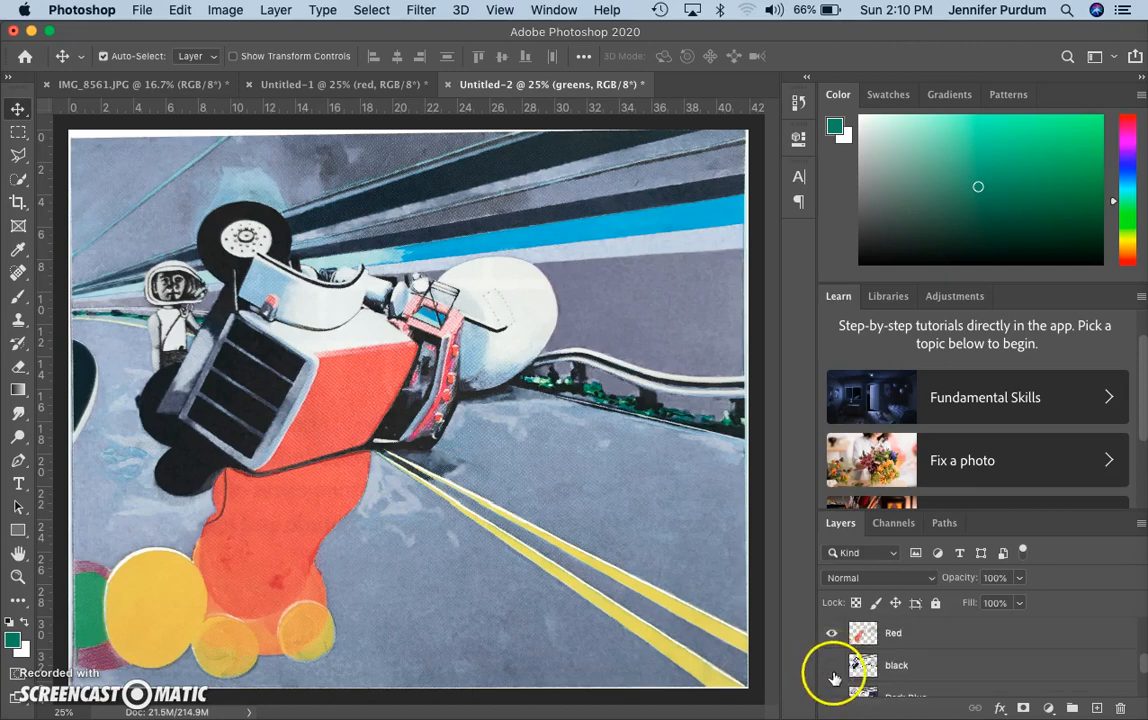
{"action": "left_click", "coordinate": [831, 666]}
{"action": "scroll", "coordinate": [836, 686], "scroll_direction": "down", "scroll_amount": 1}
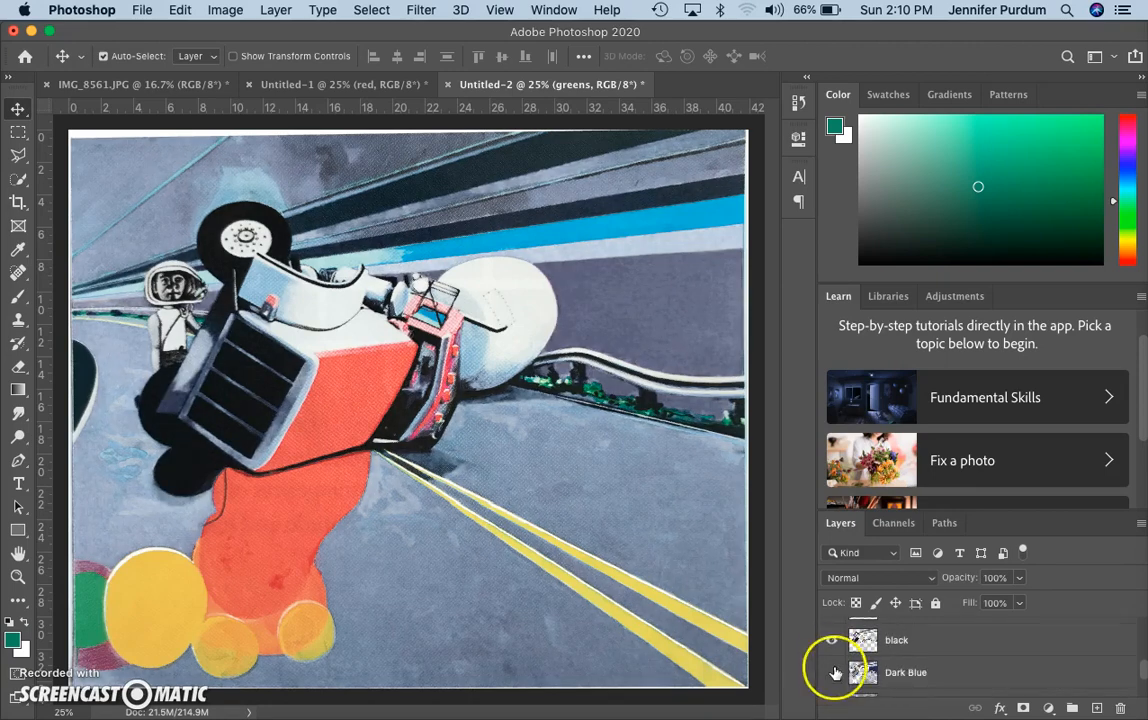
{"action": "left_click", "coordinate": [831, 672]}
{"action": "scroll", "coordinate": [833, 677], "scroll_direction": "down", "scroll_amount": 1}
{"action": "left_click", "coordinate": [831, 662]}
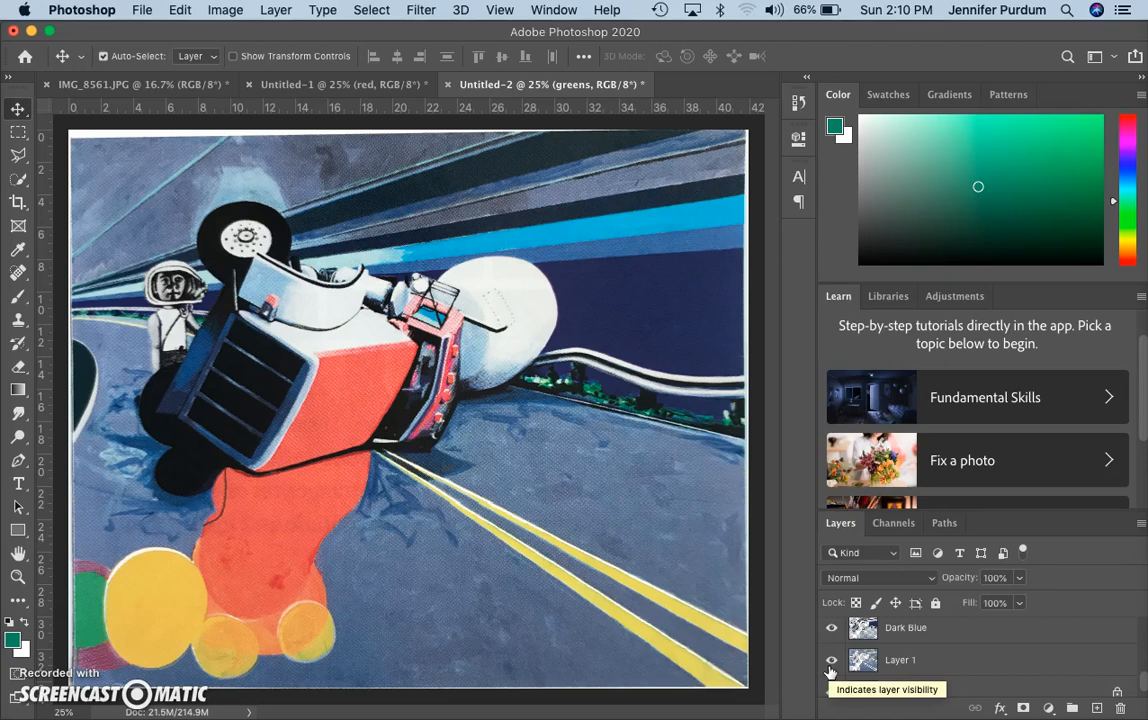
In the Layers panel, drag greens from the top down between black and Dark Blue
{"action": "left_click", "coordinate": [950, 663]}
{"action": "scroll", "coordinate": [943, 676], "scroll_direction": "up", "scroll_amount": 3}
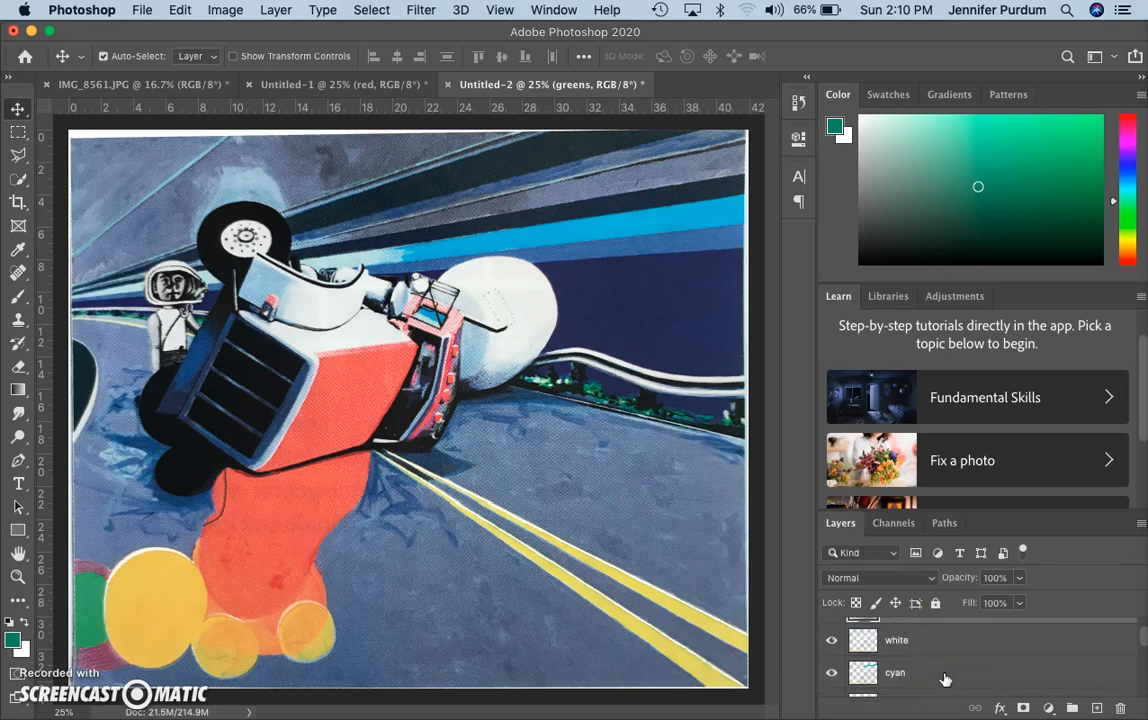
{"action": "scroll", "coordinate": [945, 679], "scroll_direction": "up", "scroll_amount": 1}
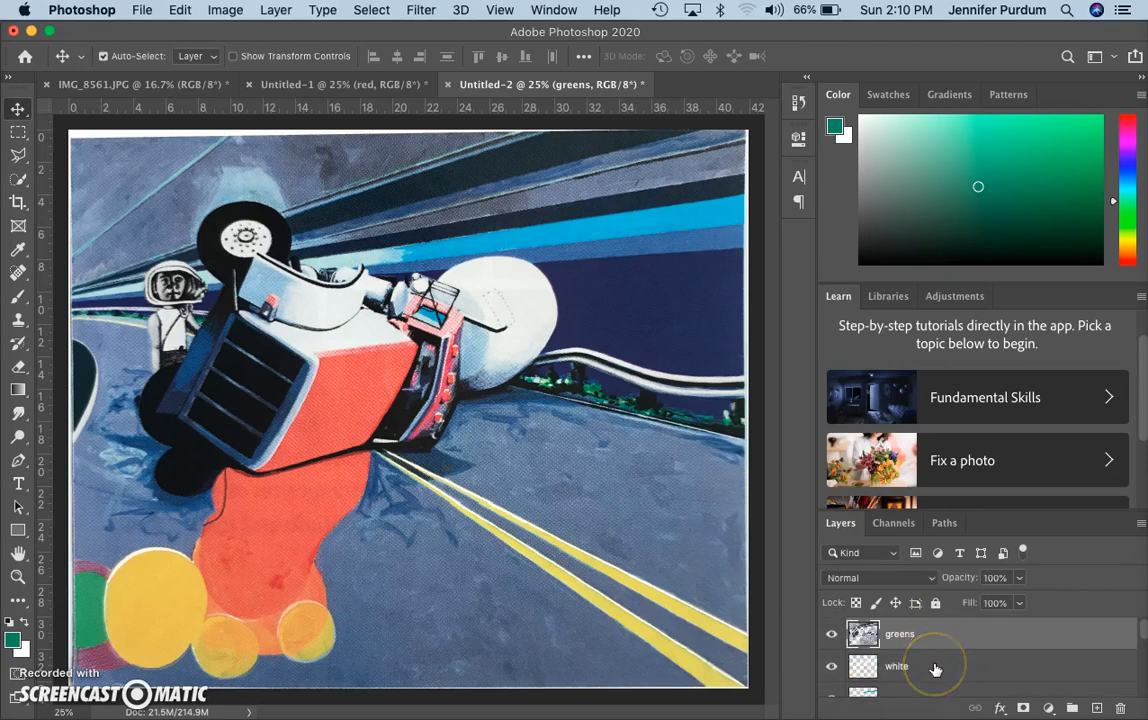
{"action": "scroll", "coordinate": [935, 669], "scroll_direction": "down", "scroll_amount": 1}
{"action": "scroll", "coordinate": [935, 681], "scroll_direction": "down", "scroll_amount": 1}
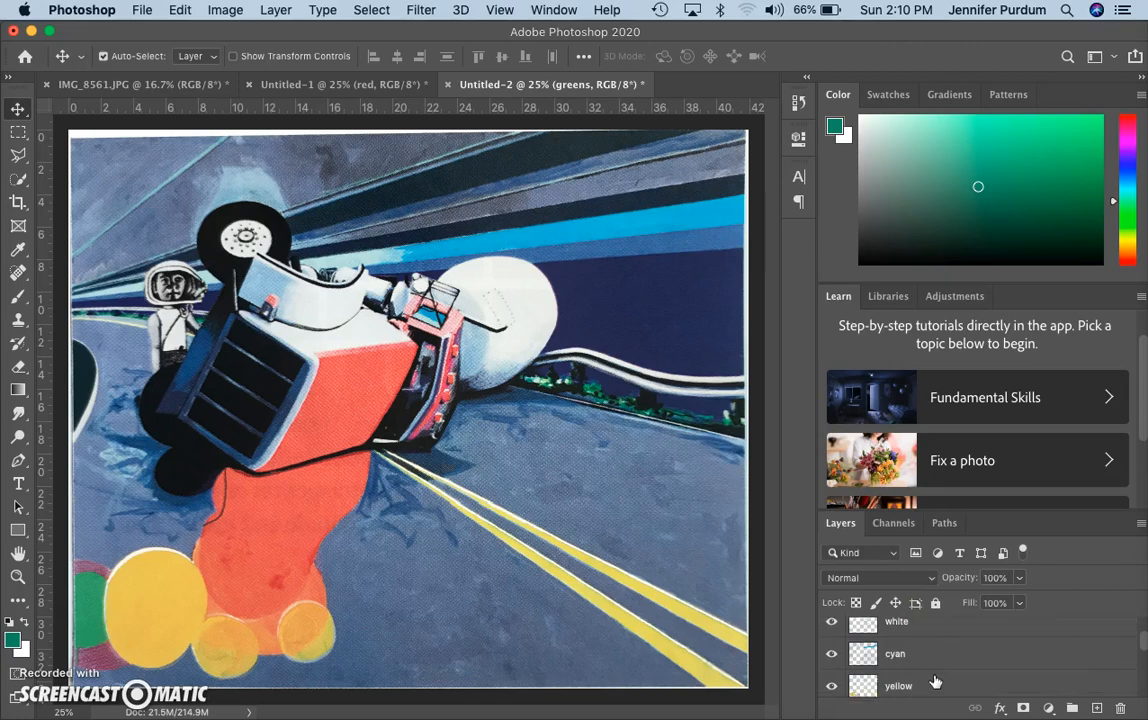
{"action": "scroll", "coordinate": [932, 686], "scroll_direction": "down", "scroll_amount": 2}
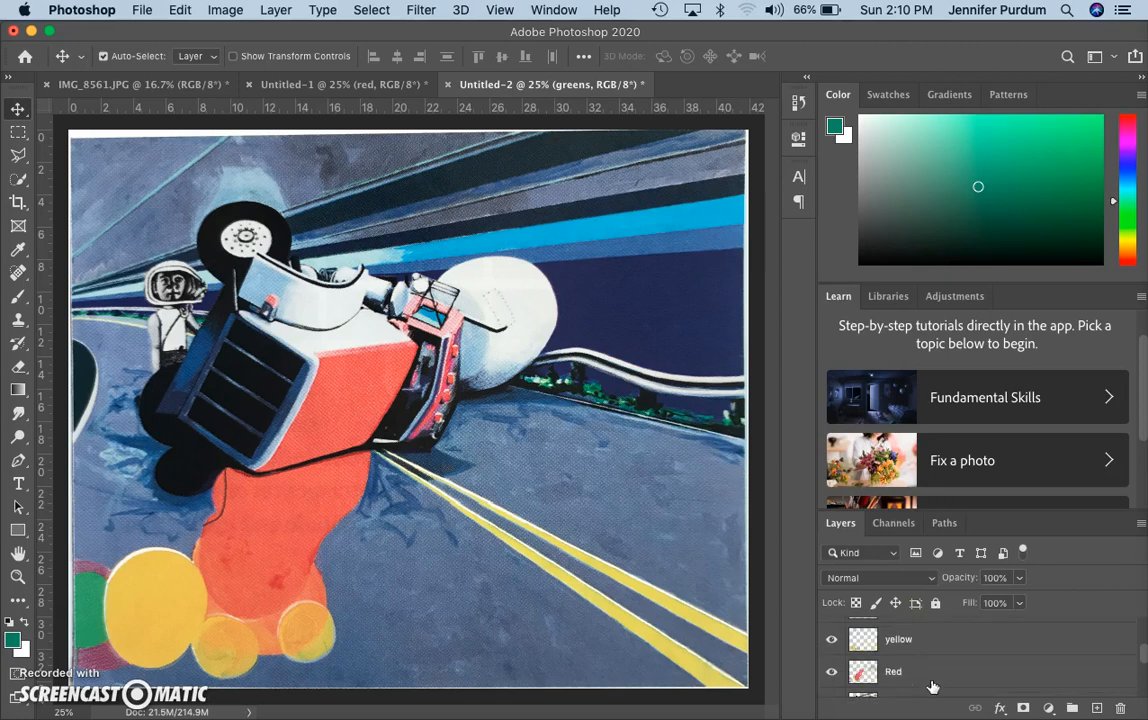
{"action": "scroll", "coordinate": [932, 687], "scroll_direction": "down", "scroll_amount": 2}
{"action": "scroll", "coordinate": [933, 697], "scroll_direction": "down", "scroll_amount": 1}
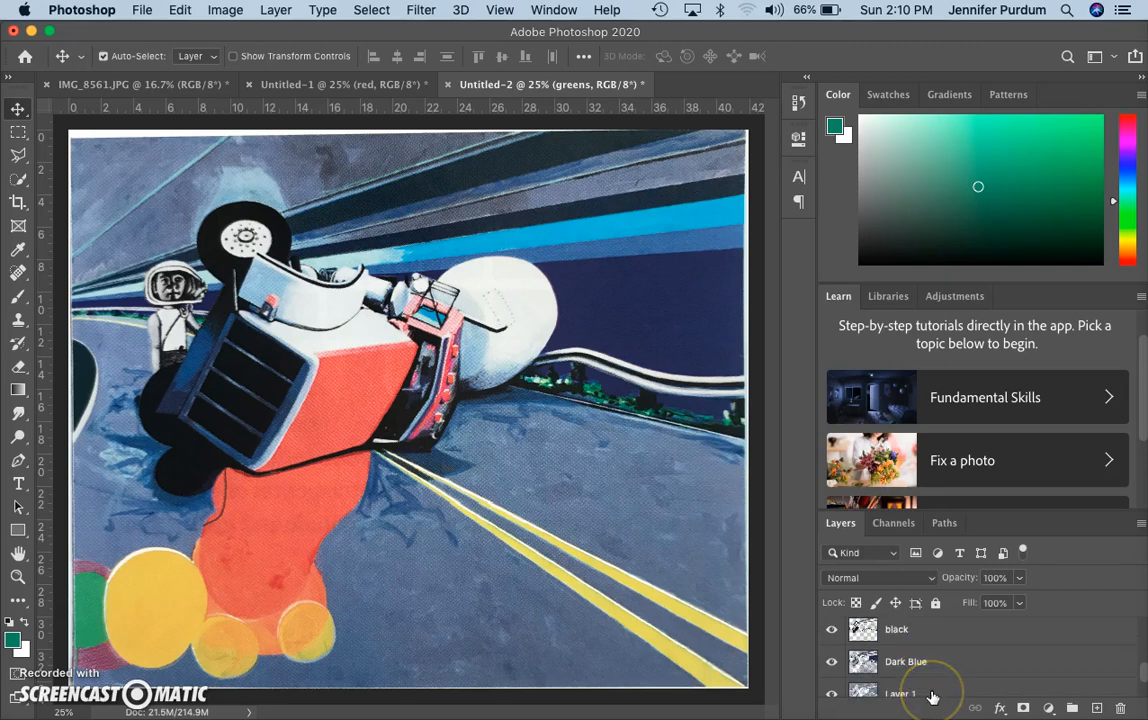
{"action": "scroll", "coordinate": [932, 697], "scroll_direction": "down", "scroll_amount": 1}
{"action": "left_click", "coordinate": [925, 670]}
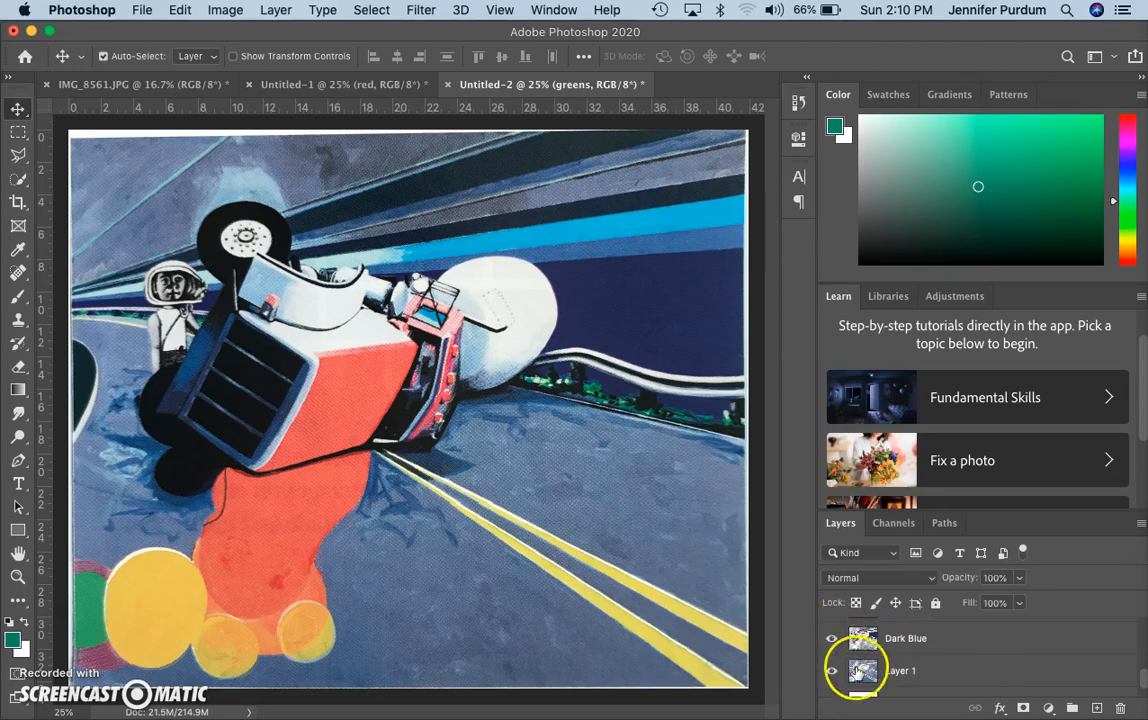
{"action": "scroll", "coordinate": [876, 671], "scroll_direction": "up", "scroll_amount": 3}
{"action": "scroll", "coordinate": [876, 673], "scroll_direction": "up", "scroll_amount": 3}
{"action": "scroll", "coordinate": [876, 673], "scroll_direction": "down", "scroll_amount": 2}
{"action": "scroll", "coordinate": [876, 673], "scroll_direction": "up", "scroll_amount": 3}
{"action": "left_click_drag", "start_coordinate": [903, 634], "coordinate": [919, 684]}
{"action": "scroll", "coordinate": [906, 663], "scroll_direction": "down", "scroll_amount": 1}
{"action": "scroll", "coordinate": [905, 670], "scroll_direction": "down", "scroll_amount": 1}
{"action": "scroll", "coordinate": [919, 685], "scroll_direction": "down", "scroll_amount": 3}
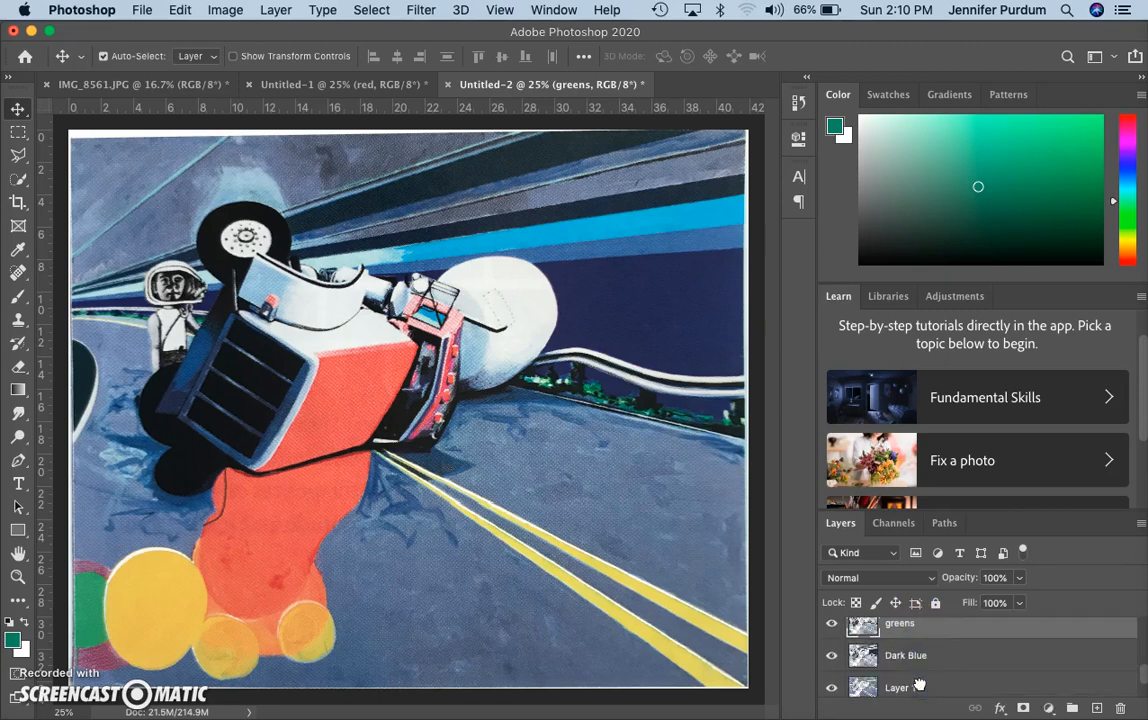
{"action": "scroll", "coordinate": [917, 681], "scroll_direction": "up", "scroll_amount": 1}
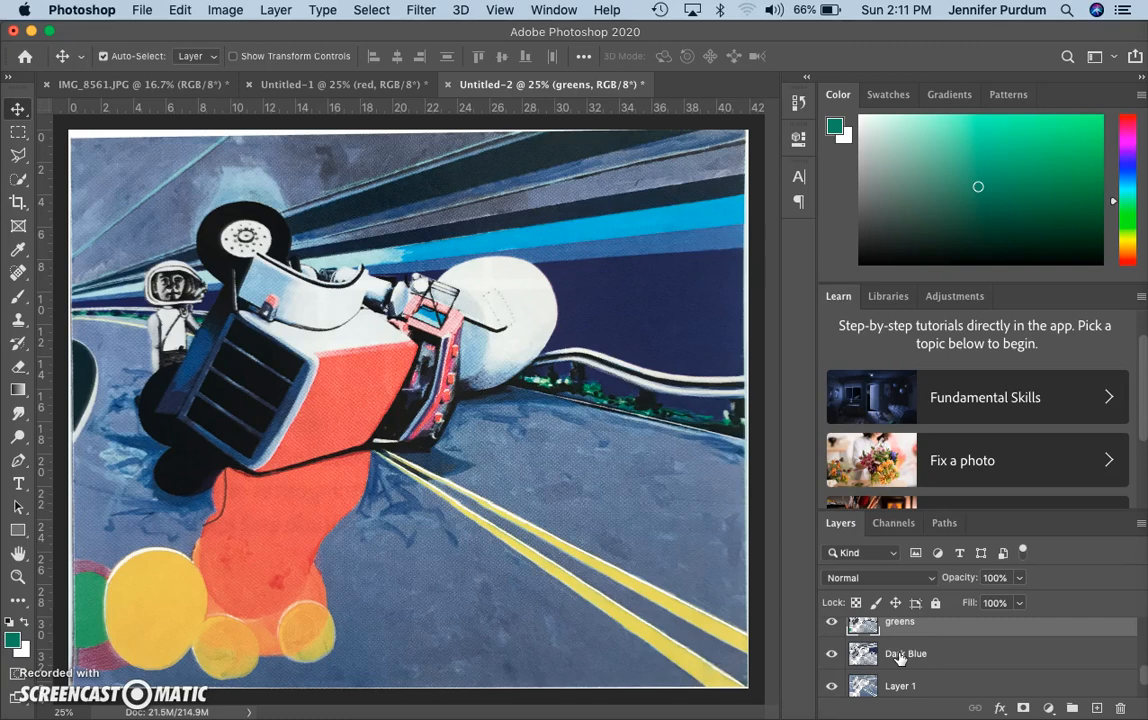
{"action": "scroll", "coordinate": [900, 659], "scroll_direction": "up", "scroll_amount": 2}
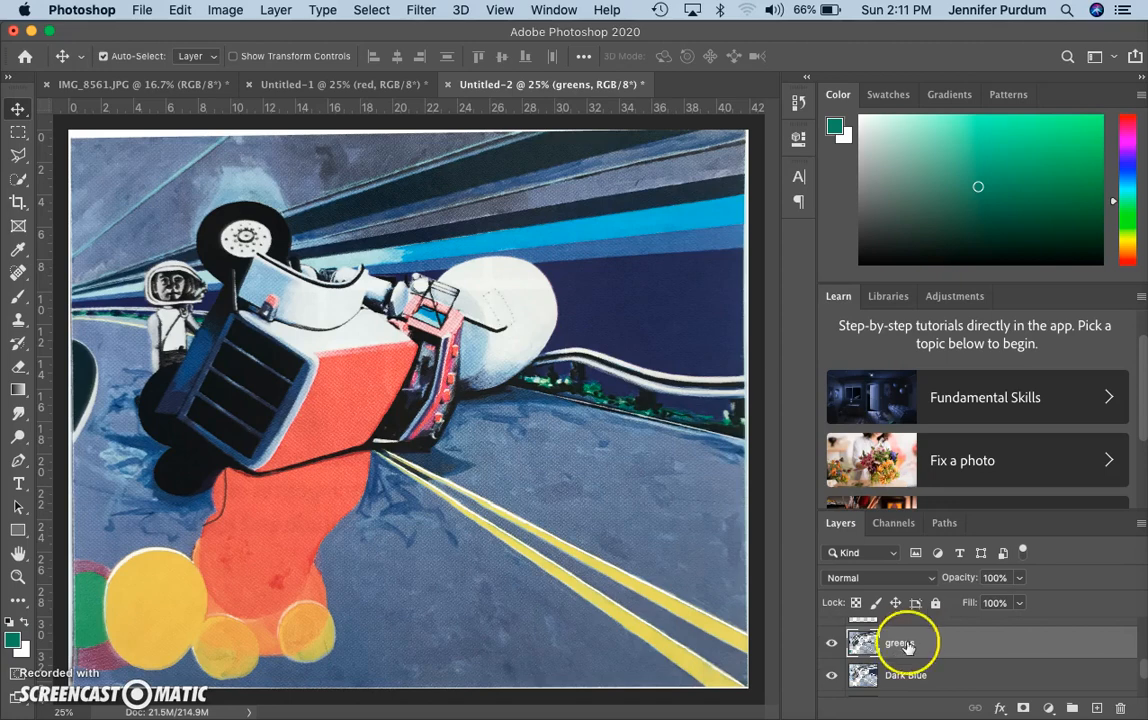
{"action": "scroll", "coordinate": [912, 648], "scroll_direction": "up", "scroll_amount": 3}
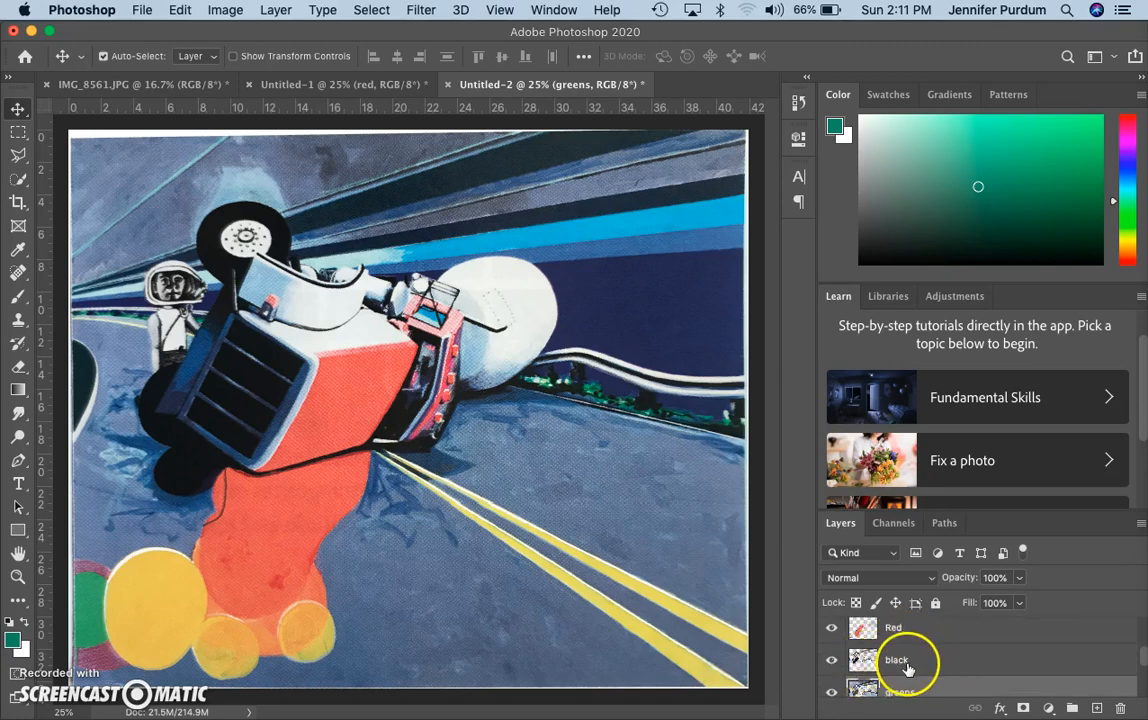
{"action": "scroll", "coordinate": [907, 665], "scroll_direction": "up", "scroll_amount": 1}
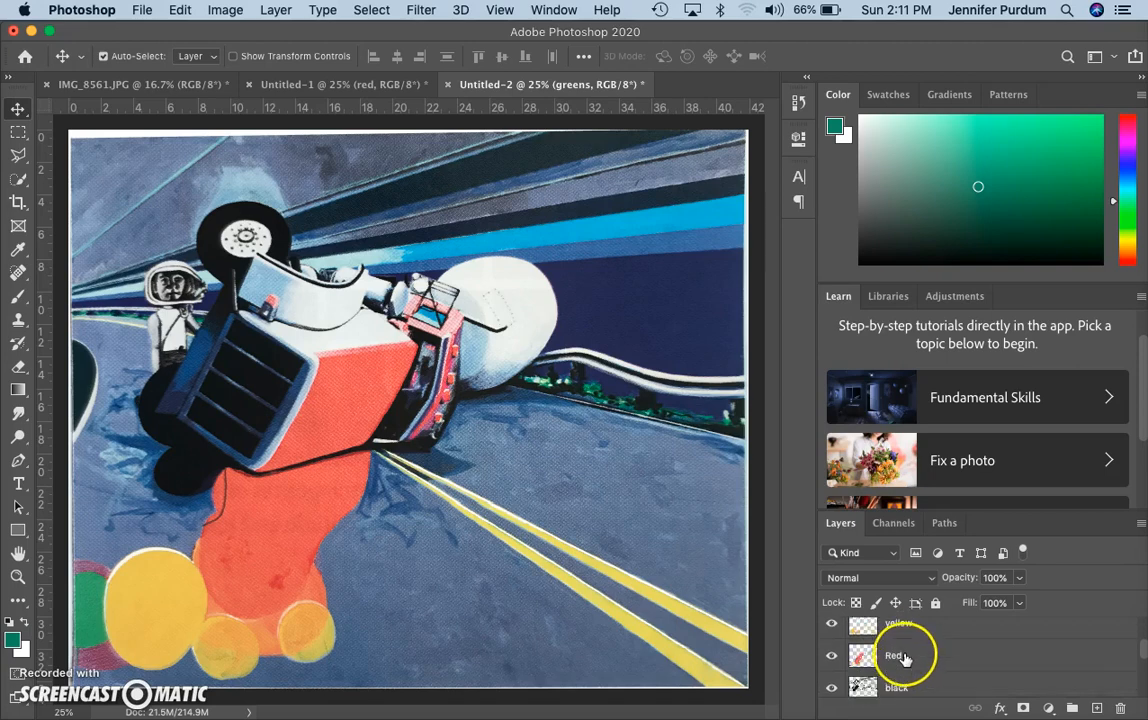
{"action": "scroll", "coordinate": [905, 659], "scroll_direction": "up", "scroll_amount": 2}
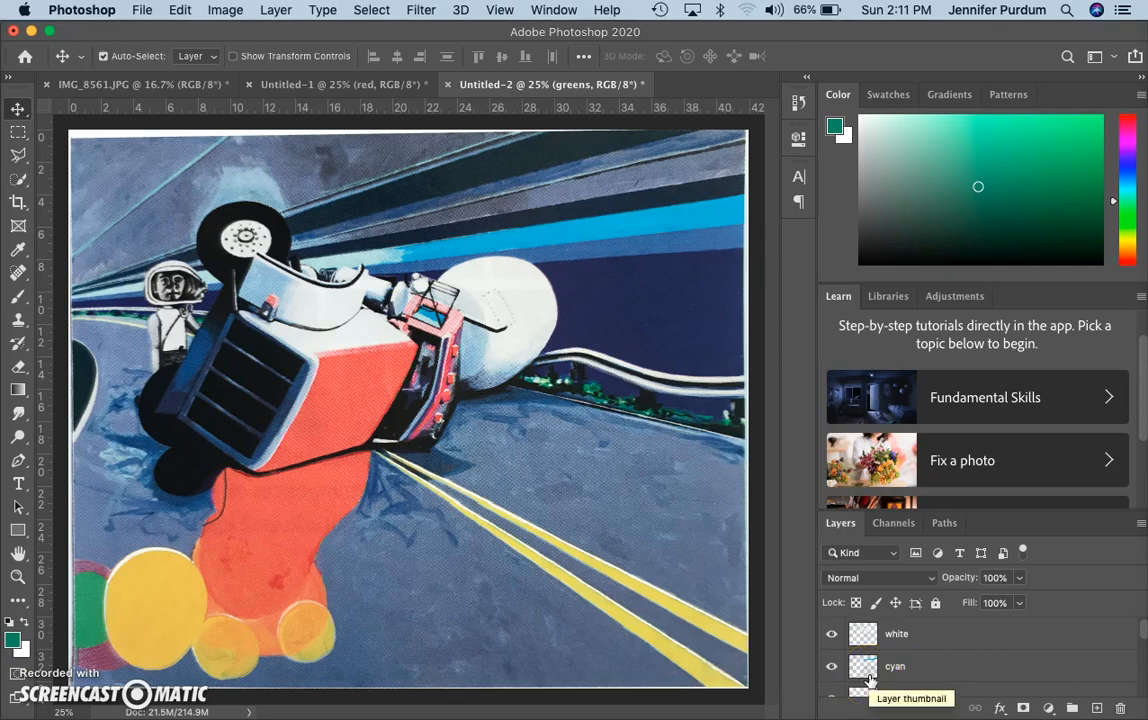
{"action": "scroll", "coordinate": [869, 679], "scroll_direction": "down", "scroll_amount": 4}
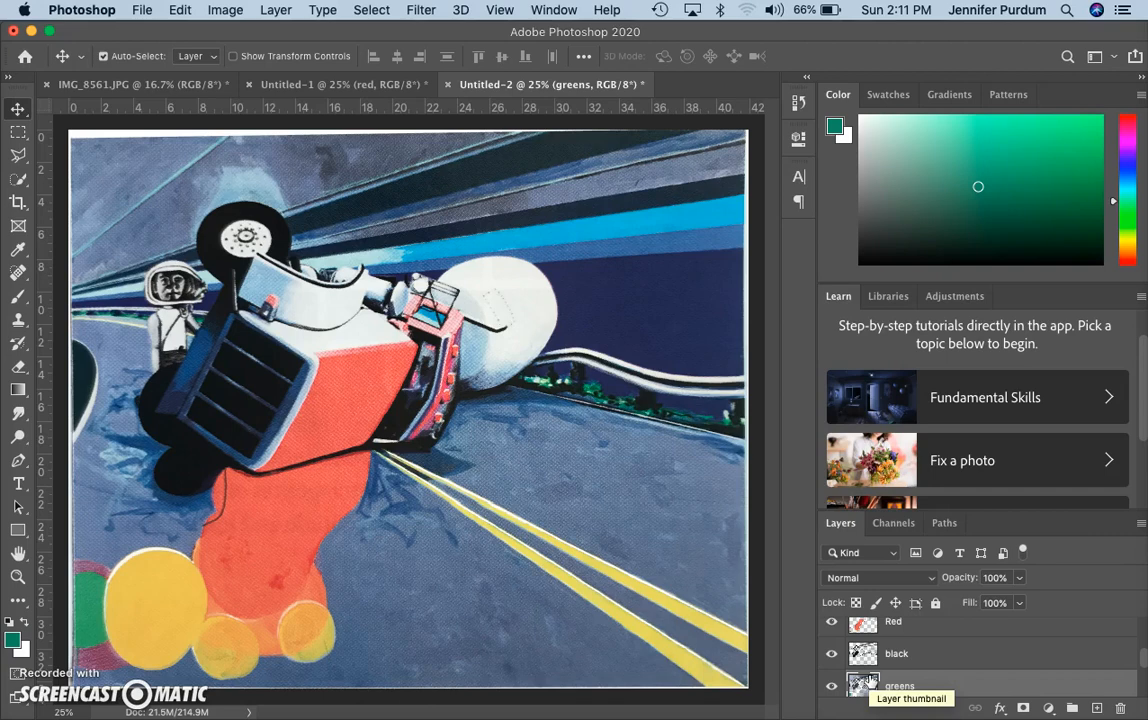
{"action": "scroll", "coordinate": [870, 681], "scroll_direction": "down", "scroll_amount": 3}
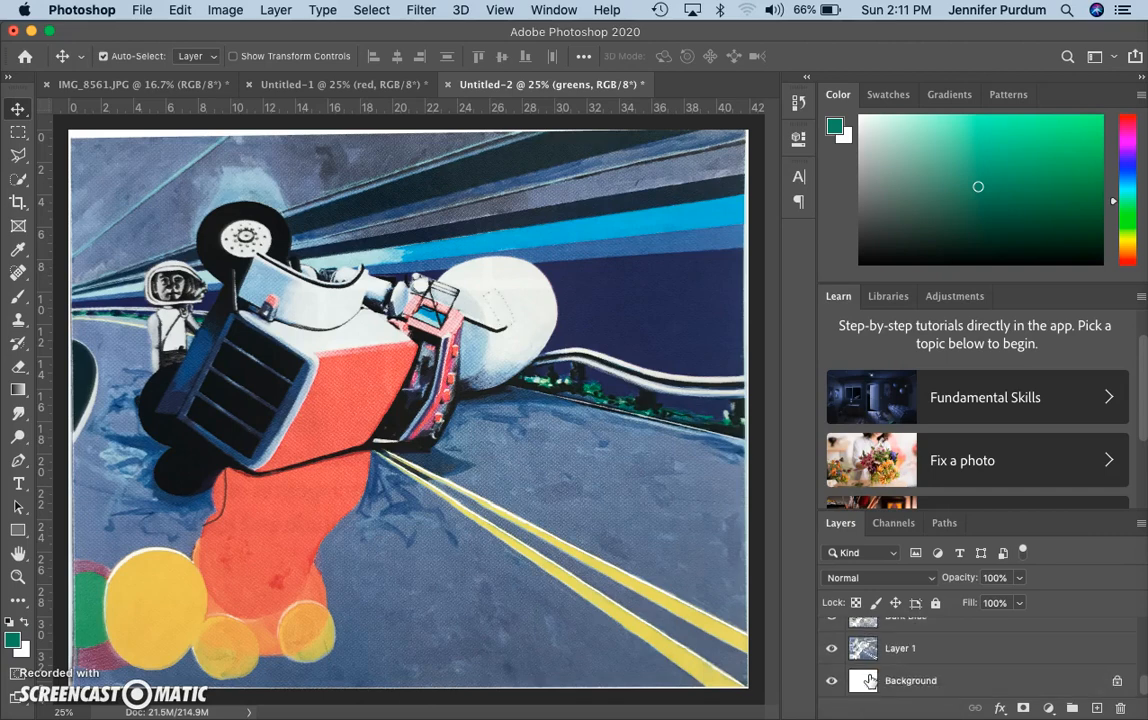